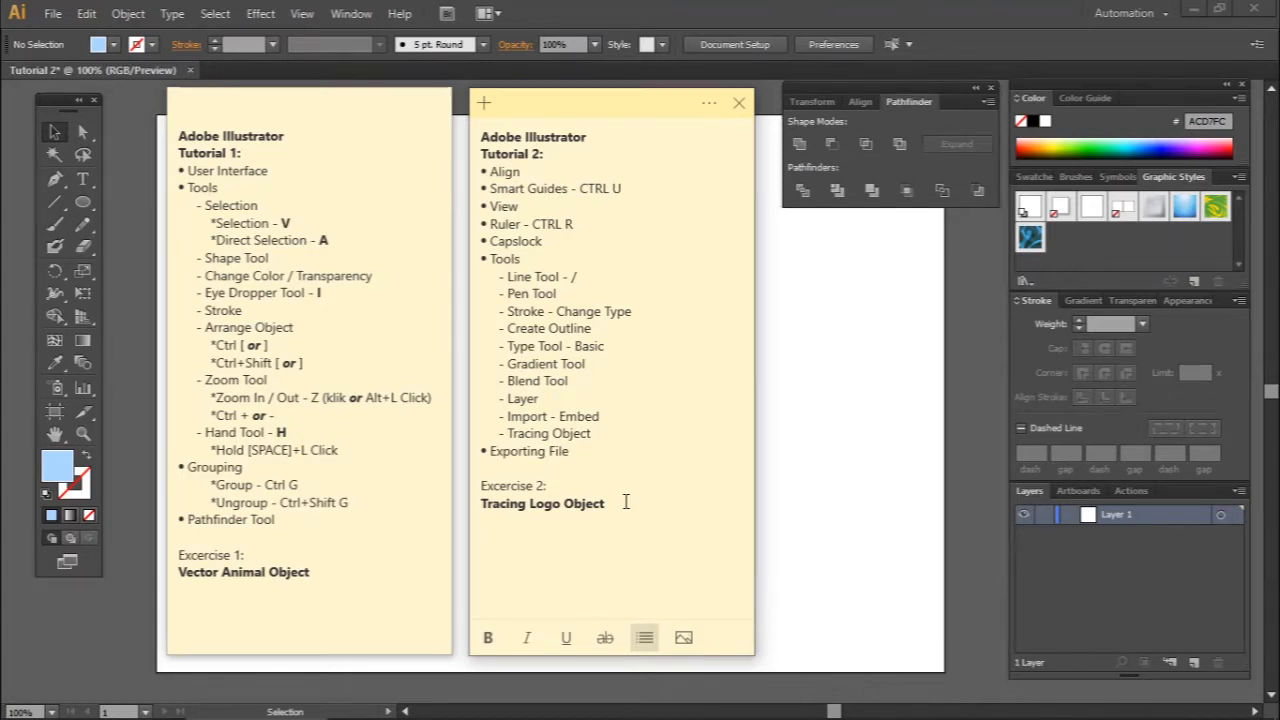
Step: Switch to Illustrator and draw a circle in the upper-left area of the artboard with a larger rectangle beside it
key("alt+Tab")
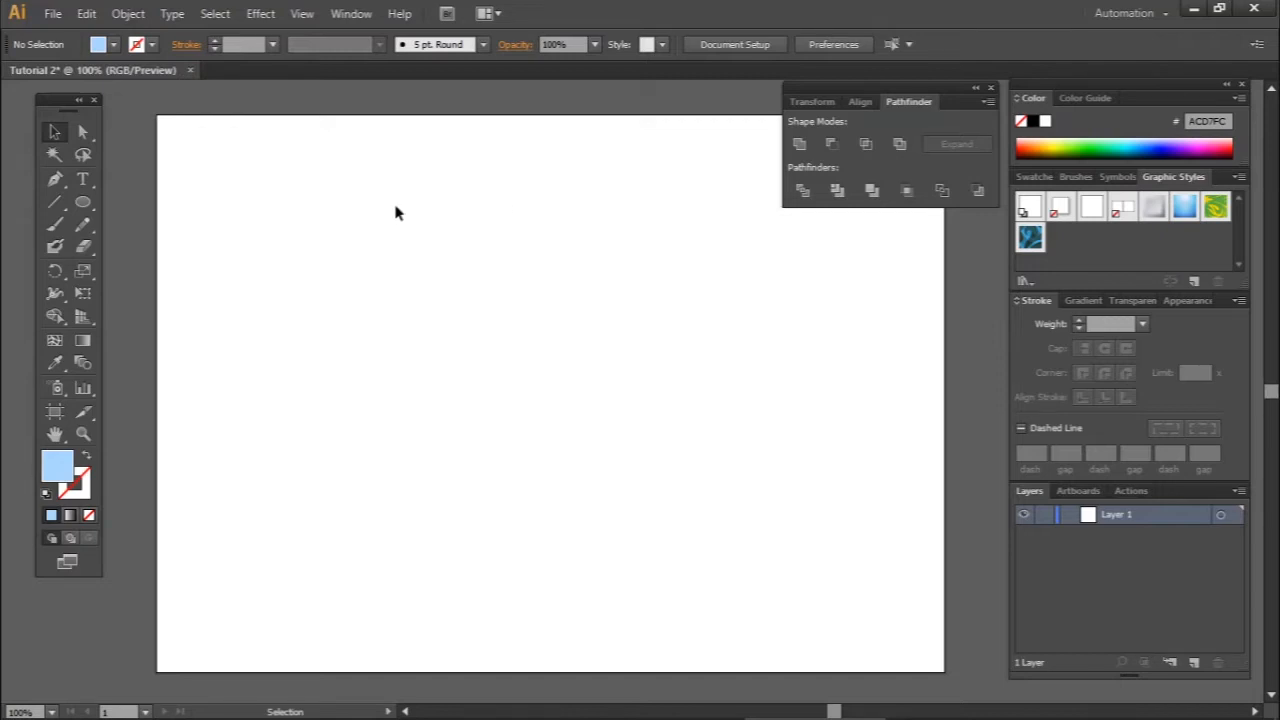
left_click(85, 205)
left_click_drag(200, 170, 294, 249)
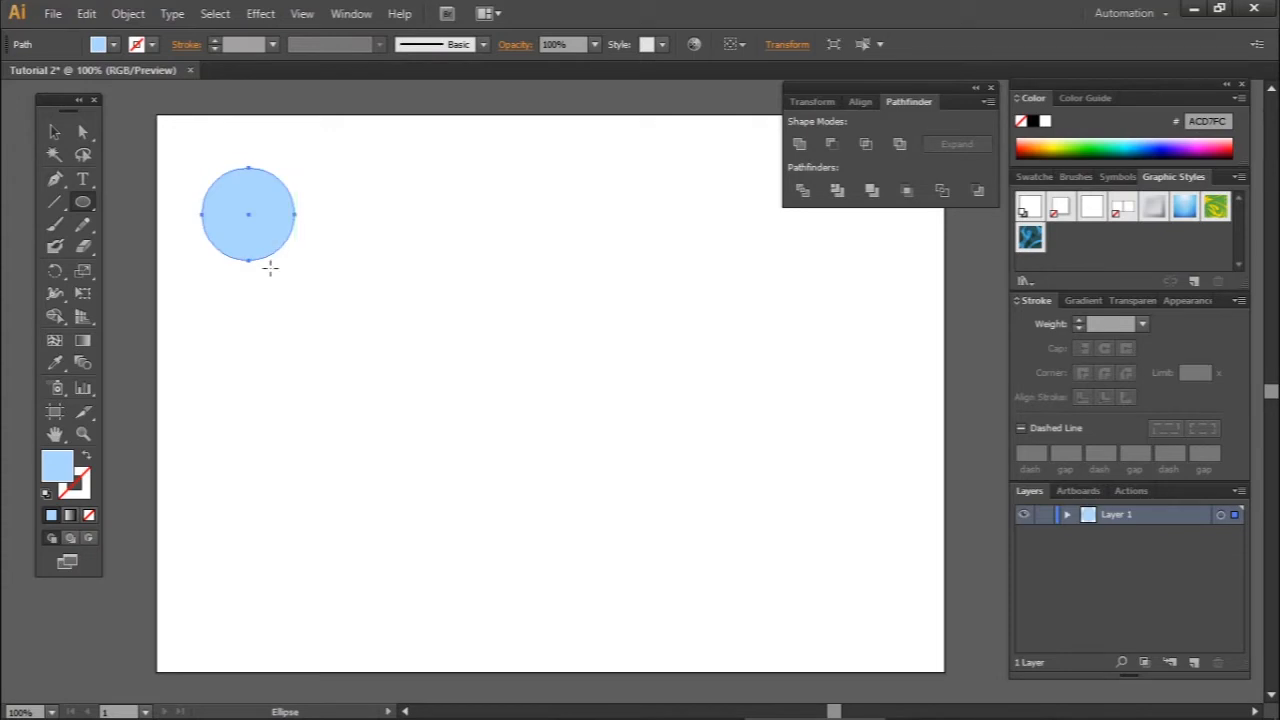
left_click_drag(79, 205, 130, 206)
left_click_drag(342, 172, 559, 302)
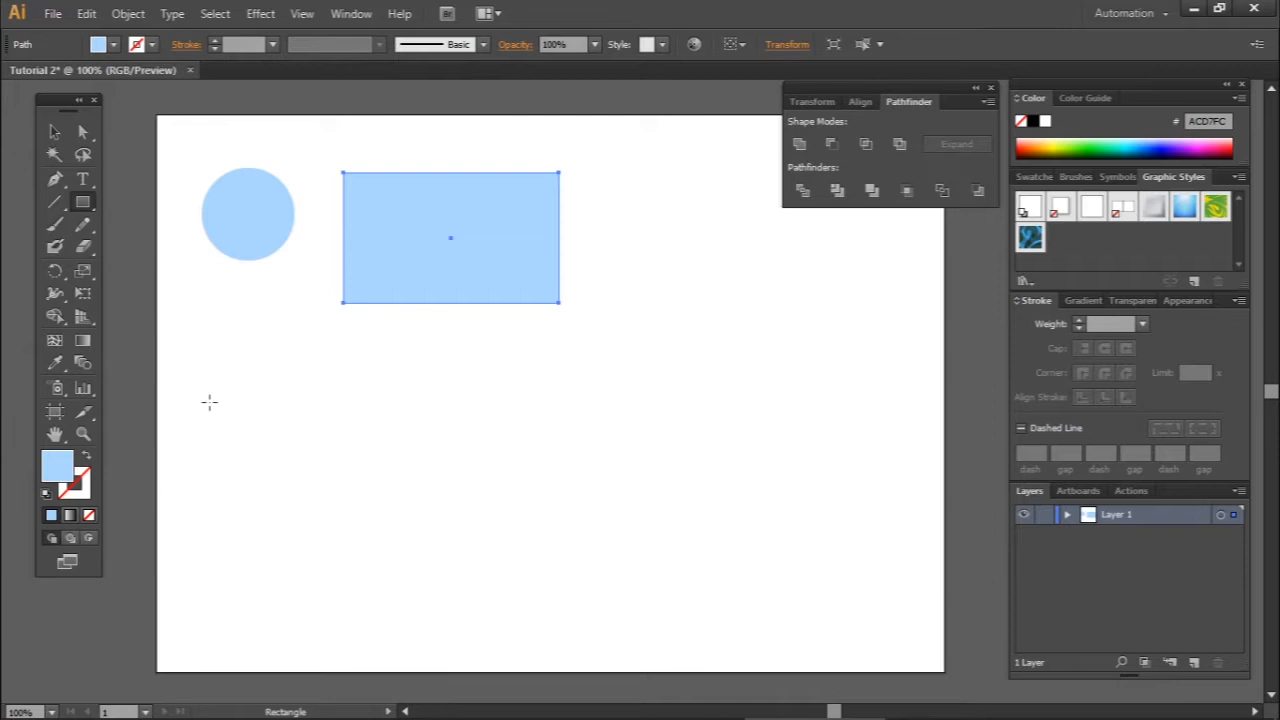
Step: Change the rectangle's fill to the pink colour EB99F2
double_click(60, 477)
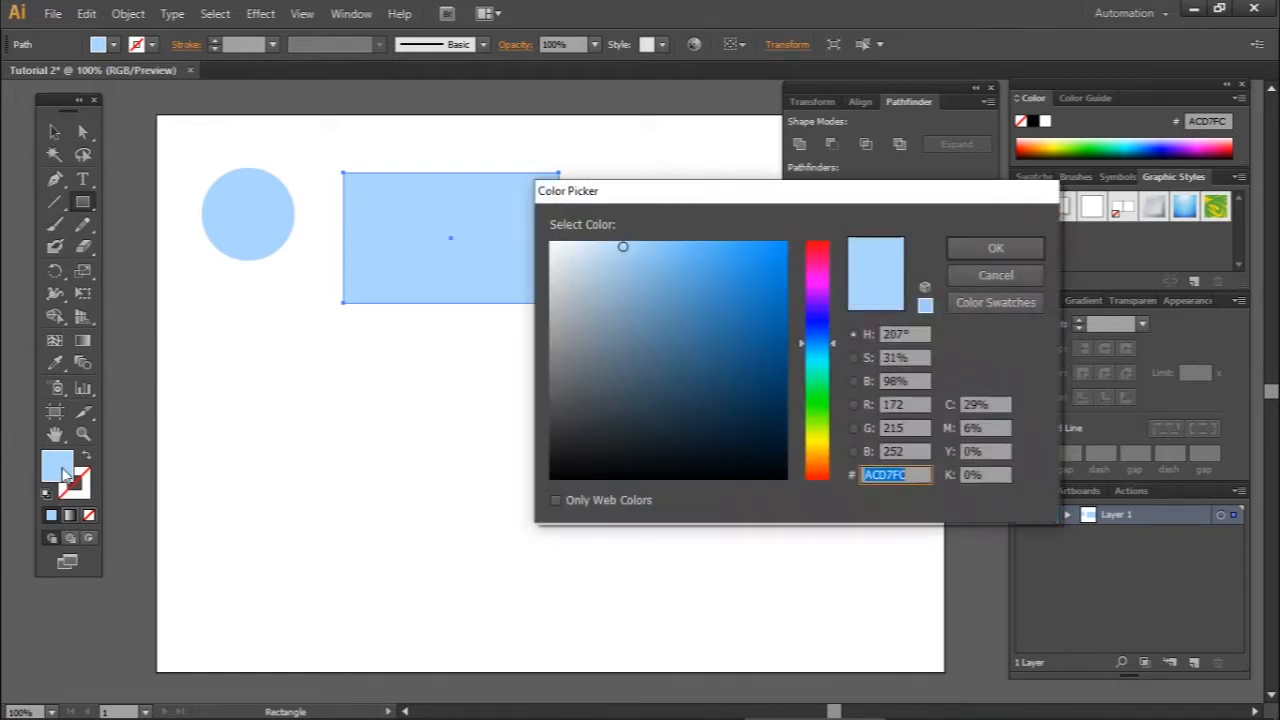
left_click(836, 285)
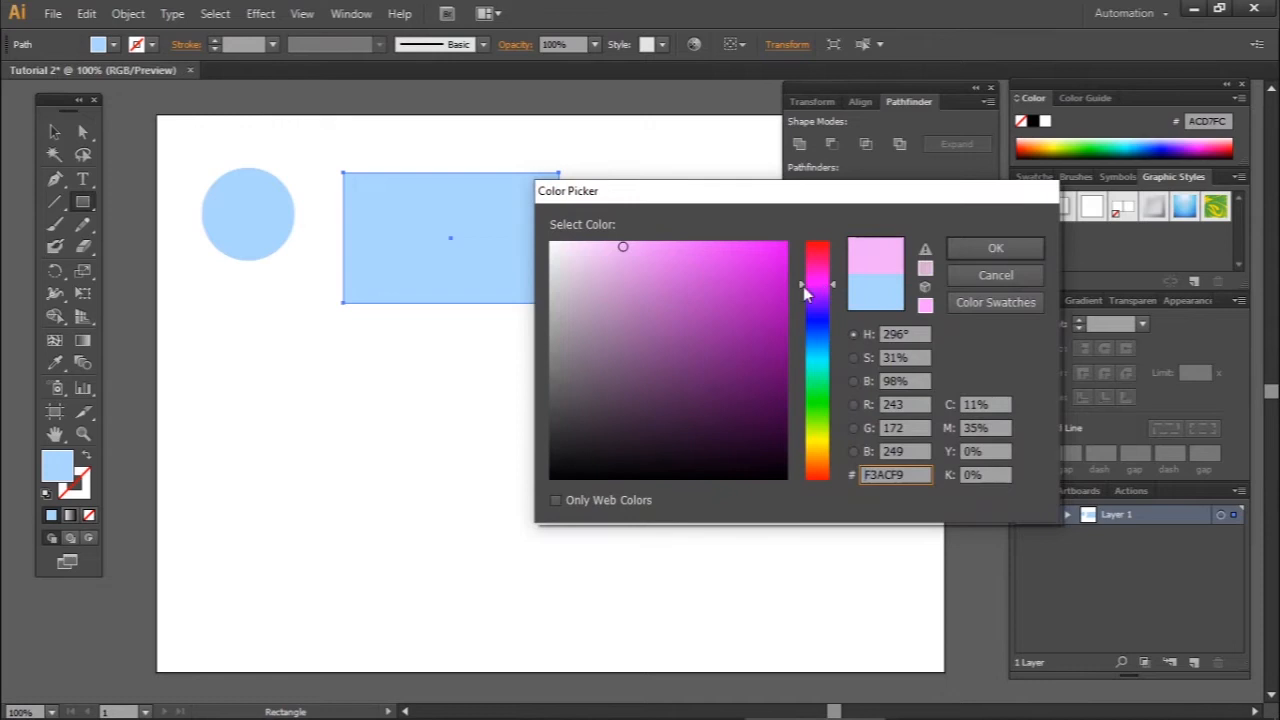
left_click_drag(641, 259, 638, 252)
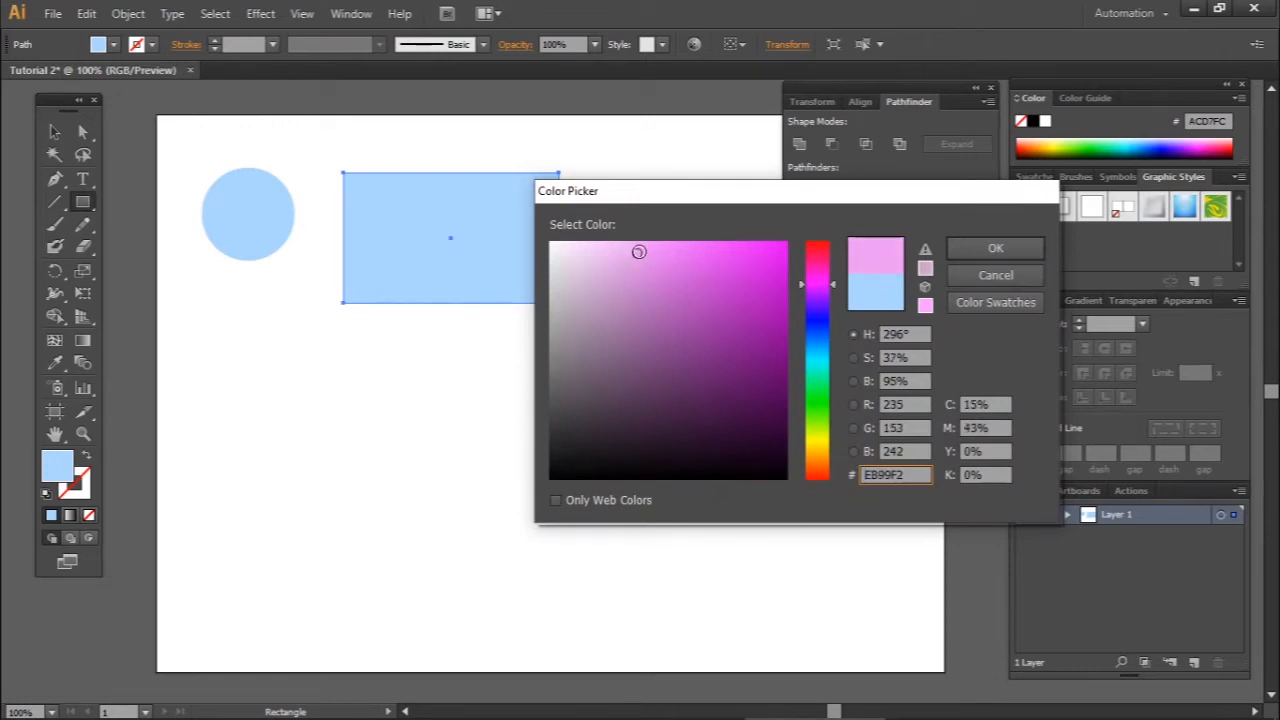
left_click(1015, 250)
Step: Swap the two shapes' positions so the pink rectangle sits on the left with the blue circle beside it
left_click(54, 131)
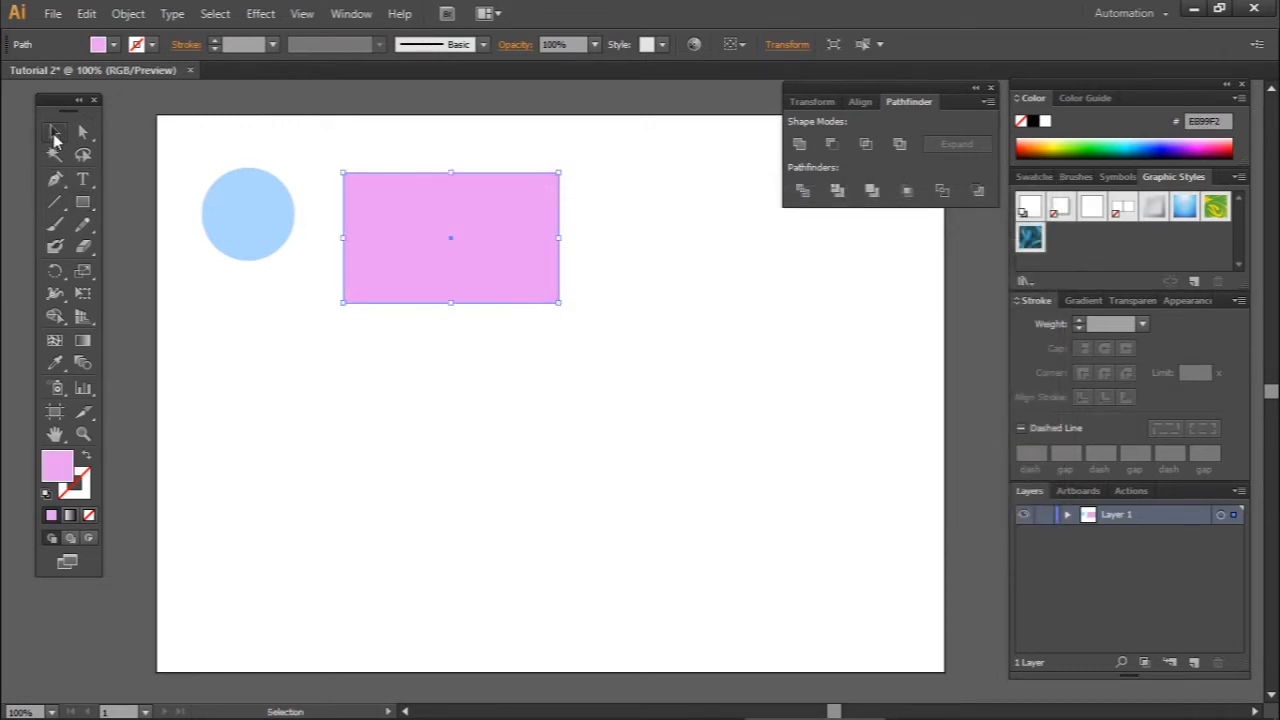
left_click(305, 345)
left_click_drag(262, 217, 654, 249)
left_click_drag(521, 255, 385, 264)
left_click_drag(637, 277, 517, 276)
left_click(583, 397)
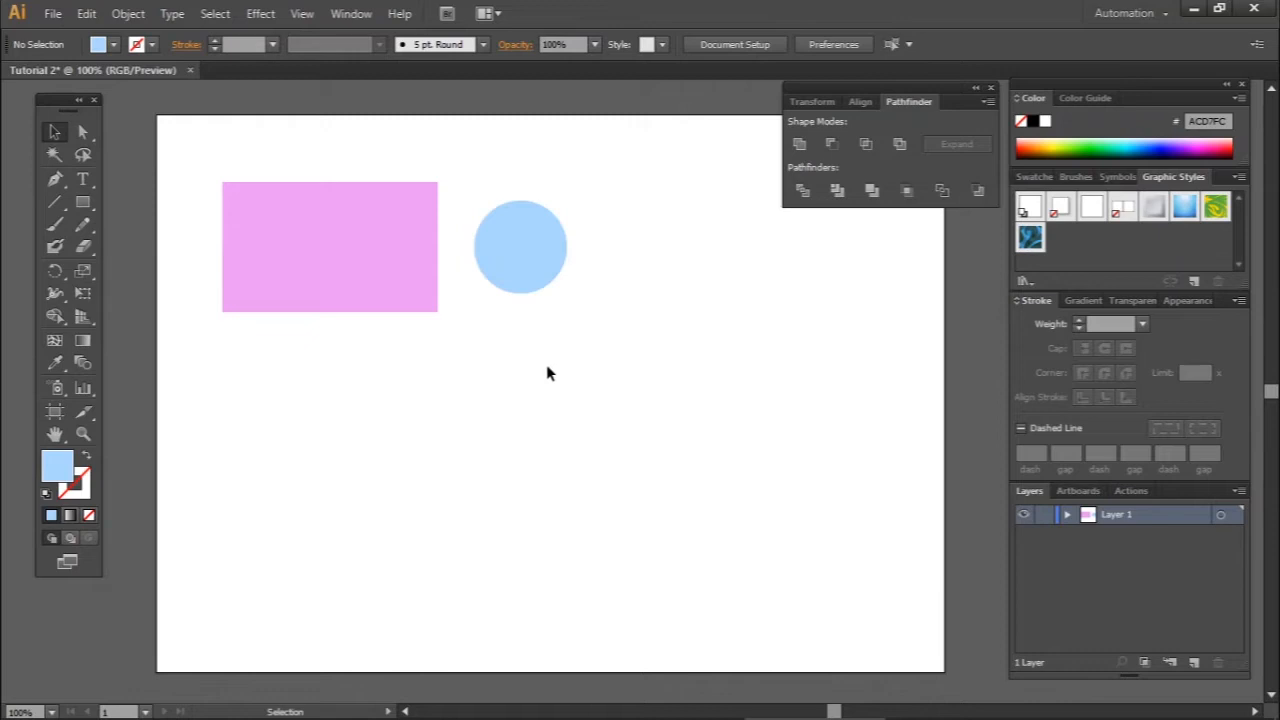
Step: Select both the rectangle and the circle and bring up the Align options
left_click_drag(602, 349, 197, 165)
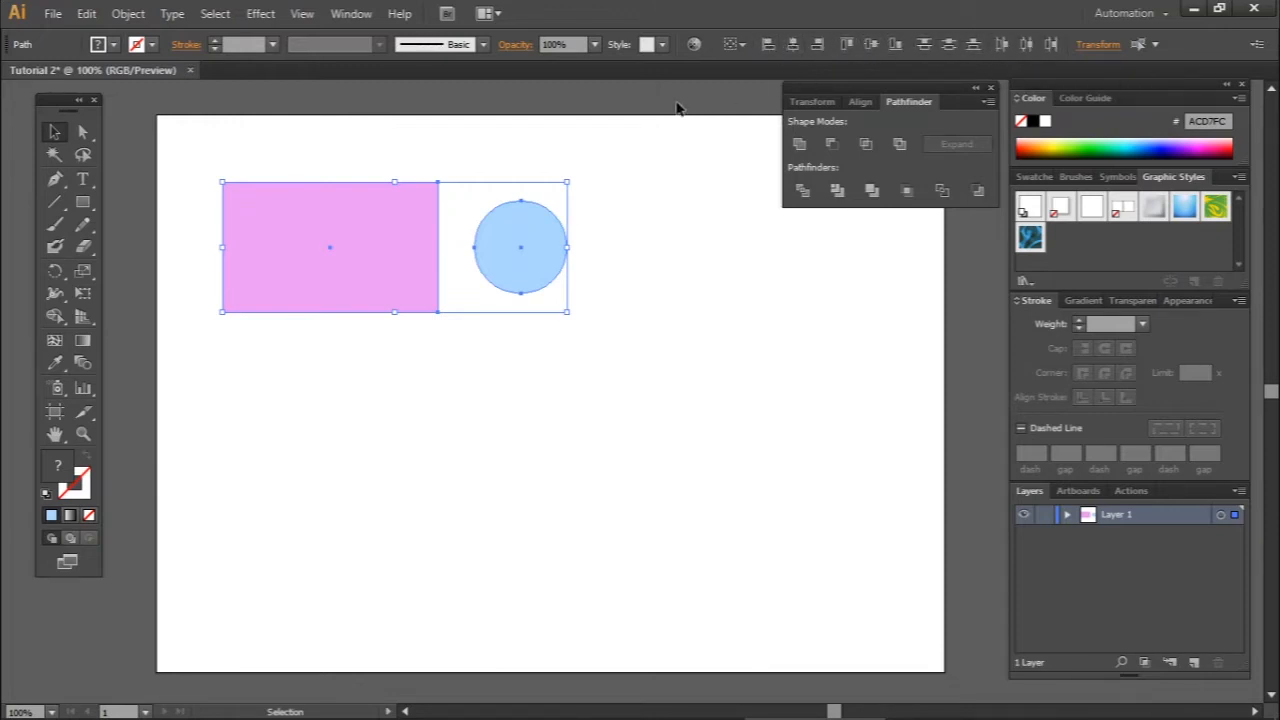
left_click(302, 13)
mouse_move(346, 20)
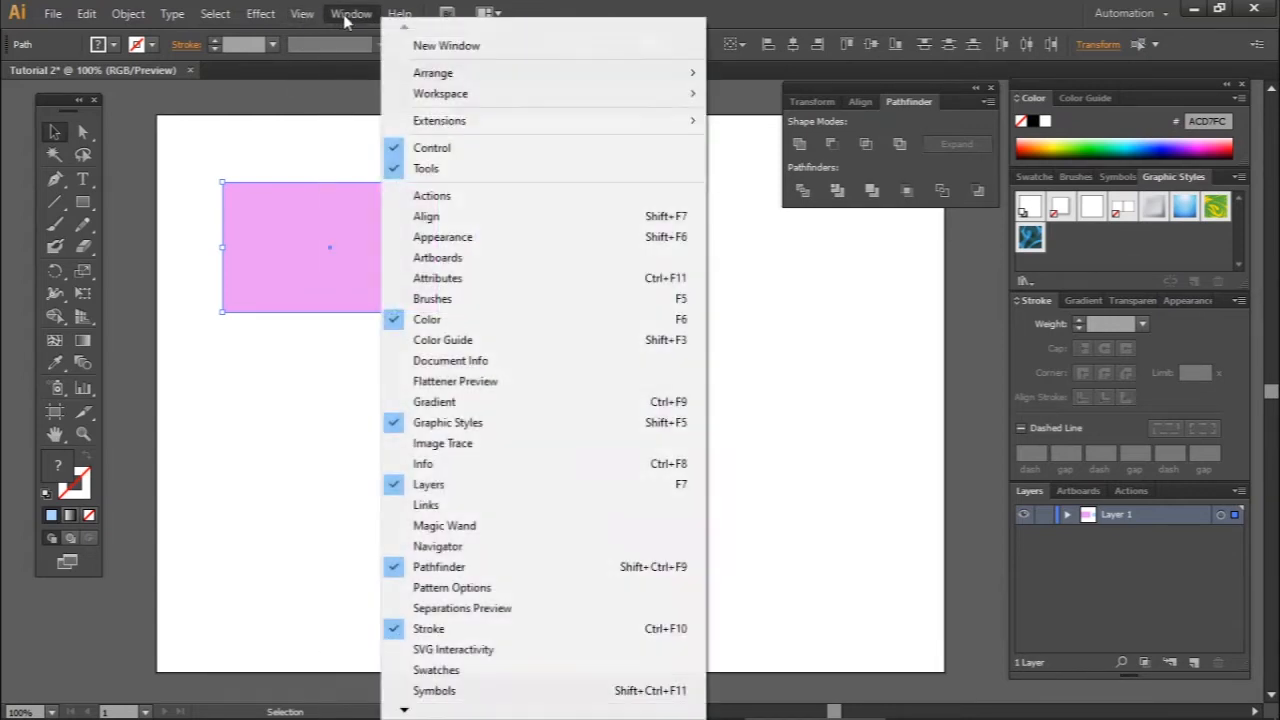
left_click(518, 224)
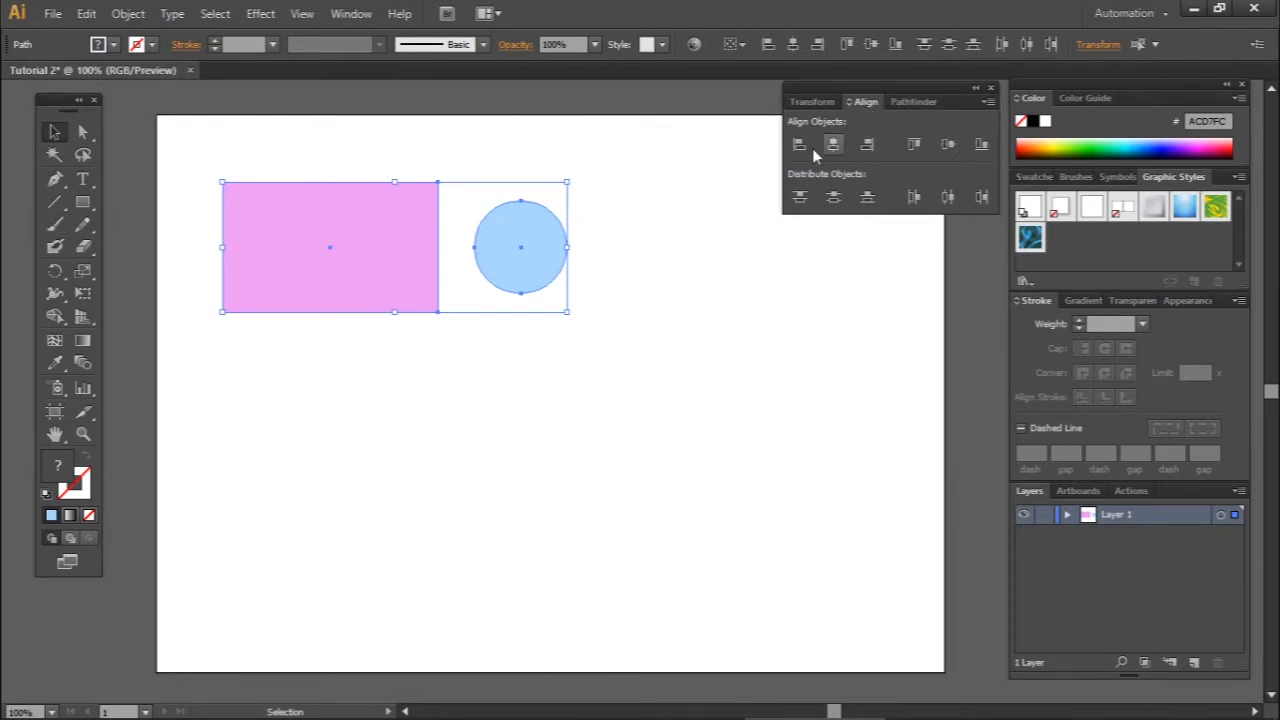
Step: Add the text "SHIFT + F7 Align", enlarge it into a heading and place it at the top of the artboard
left_click(83, 178)
left_click(481, 415)
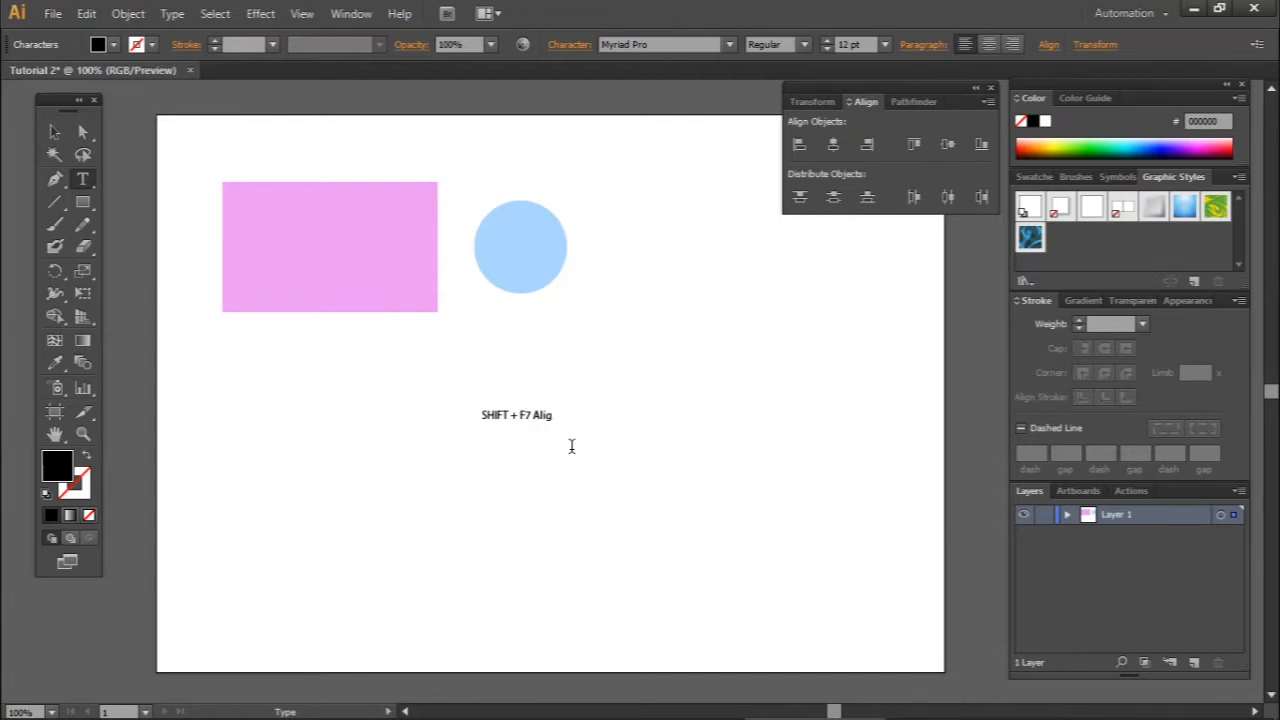
type("SHIFT + F7 Align")
left_click(54, 131)
left_click_drag(560, 423, 777, 531)
left_click_drag(679, 461, 607, 172)
left_click(480, 297)
Step: Shift the rectangle and circle below the heading and duplicate the pair into a grid of two columns and three rows
left_click_drag(349, 254, 317, 273)
left_click_drag(542, 262, 503, 281)
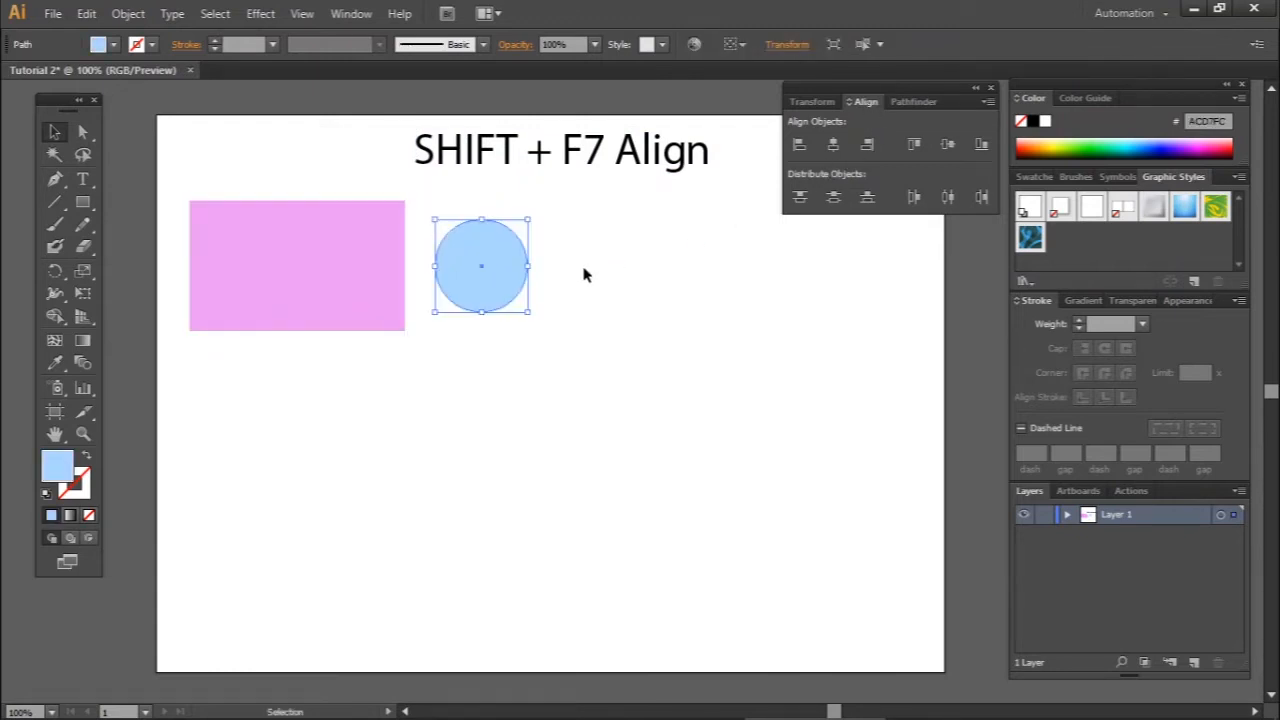
left_click(583, 300)
left_click_drag(644, 240, 703, 447)
left_click_drag(703, 447, 694, 277)
left_click(332, 155)
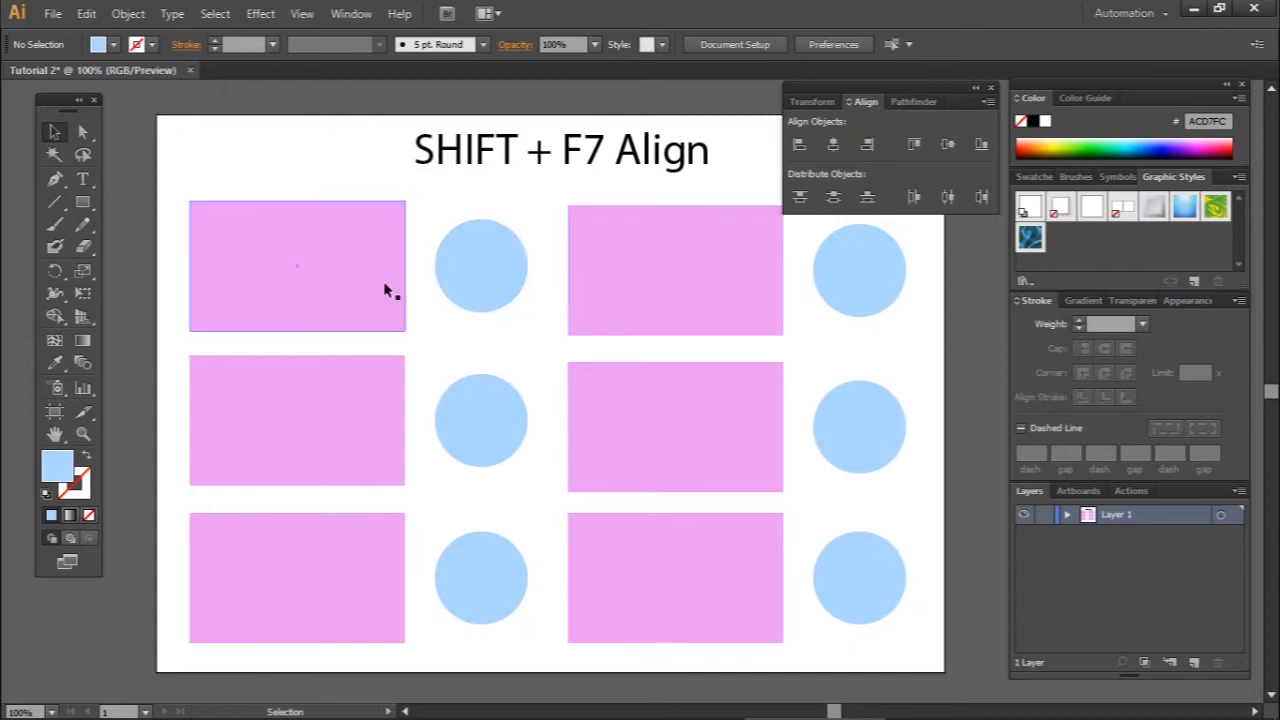
Step: Align the top-left rectangle and circle by their left edges and send that rectangle to the back
left_click(314, 266)
left_click(469, 278, "shift")
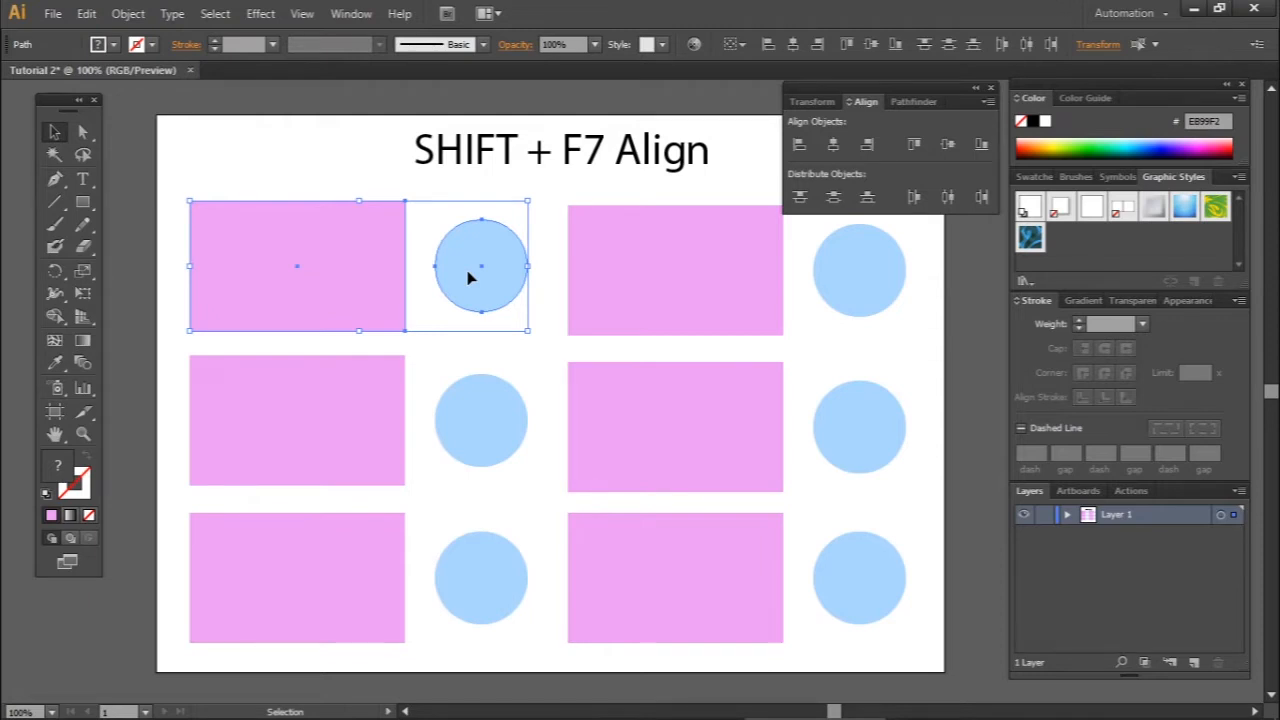
left_click(799, 146)
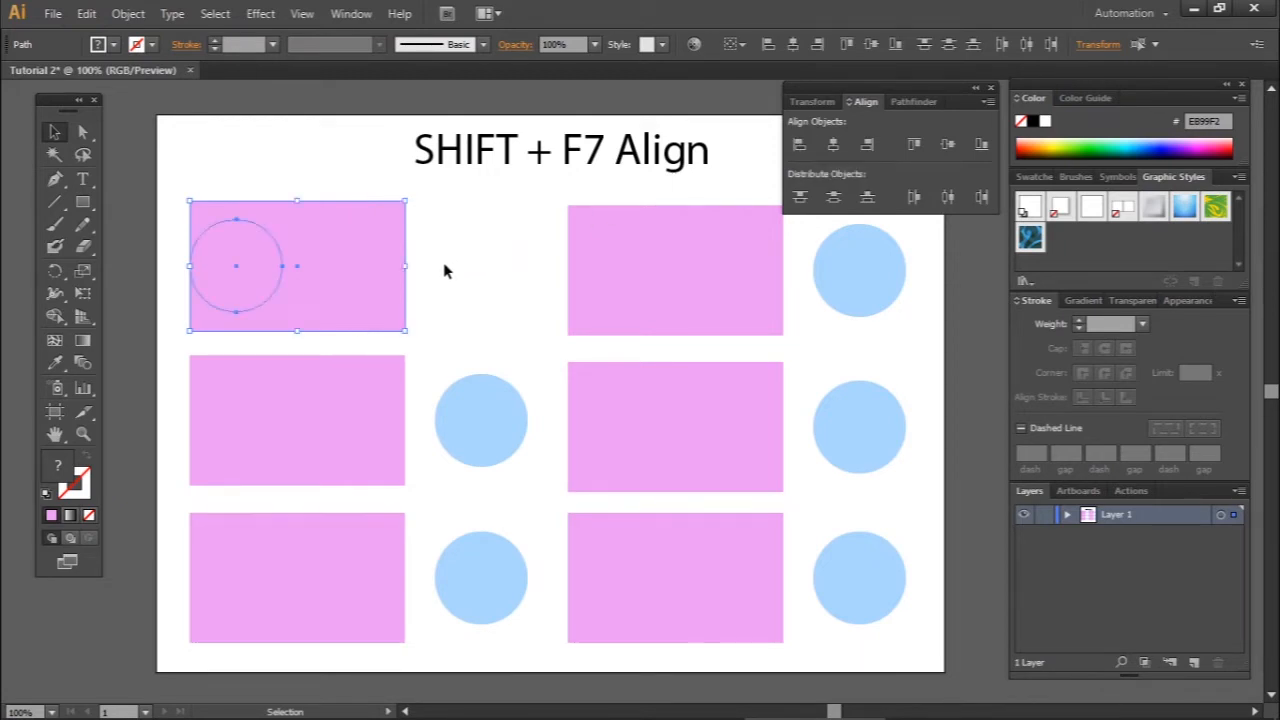
left_click(306, 280)
key("ctrl+shift+bracketleft")
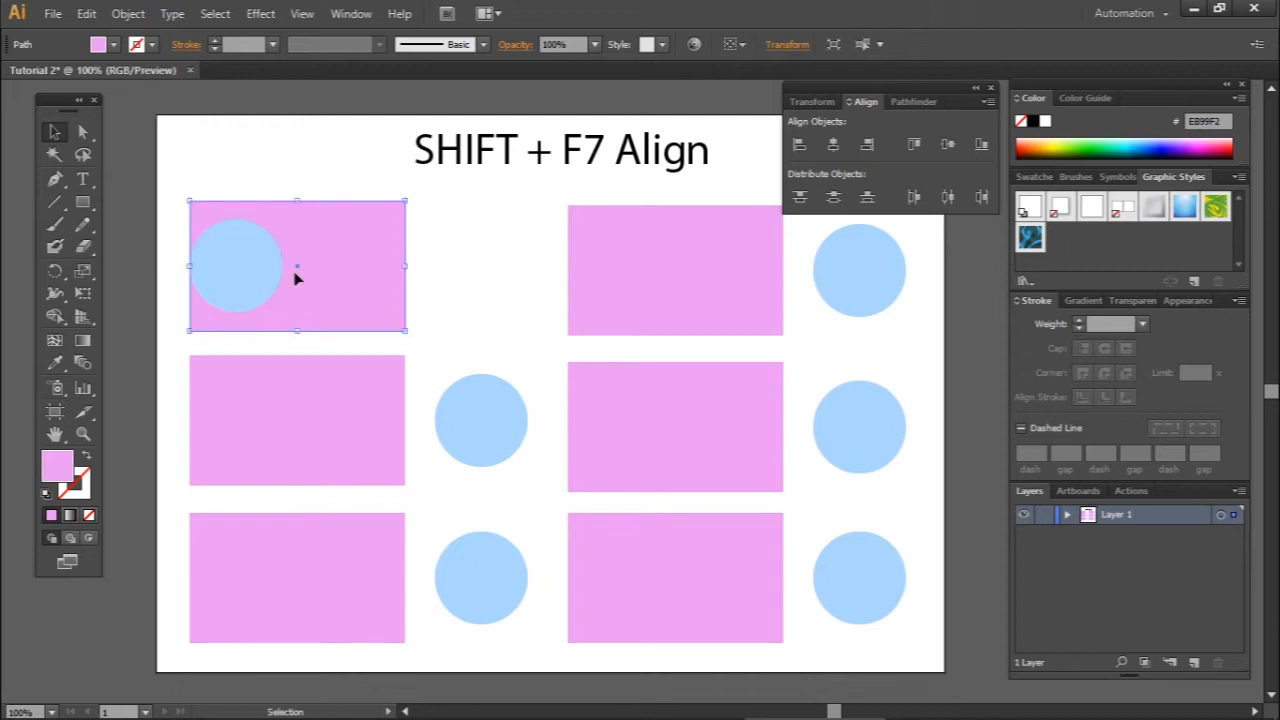
left_click(449, 297)
Step: Select the five remaining rectangles together and send them behind the circles
left_click(320, 411)
left_click(289, 566, "shift")
left_click(646, 569, "shift")
left_click(669, 420, "shift")
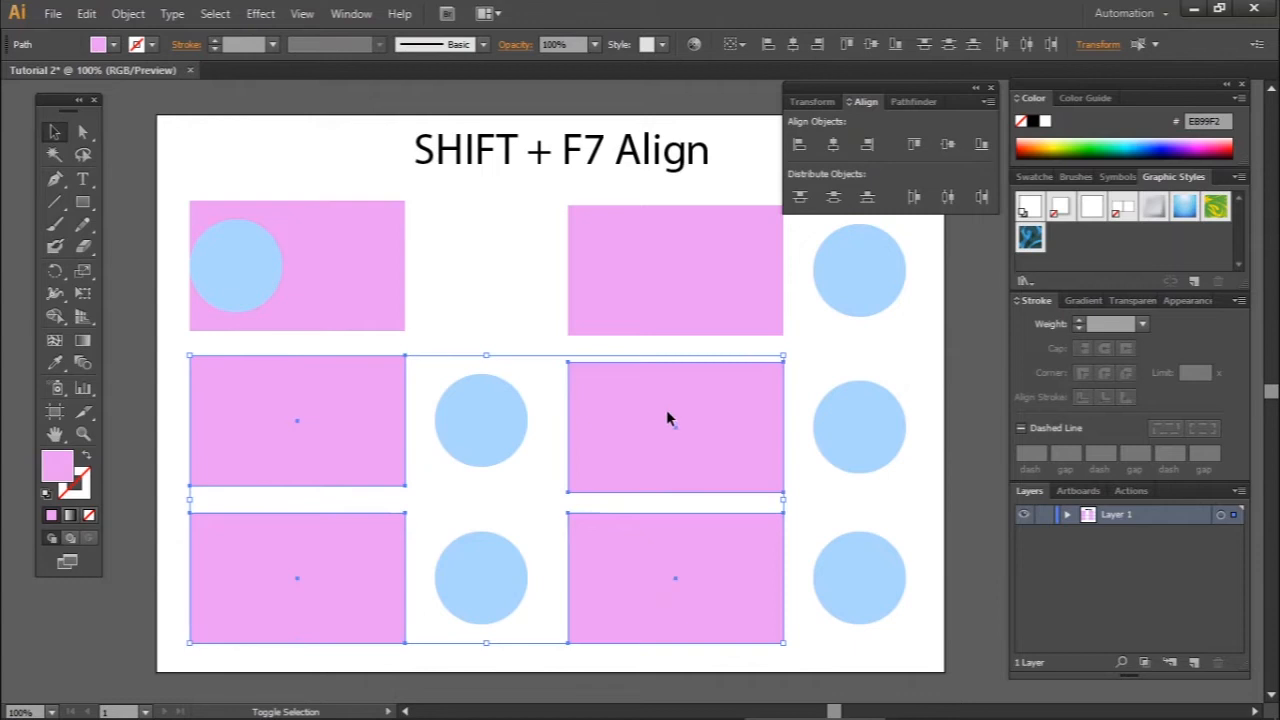
left_click(669, 290, "shift")
left_click(669, 290, "shift")
left_click(669, 290, "shift")
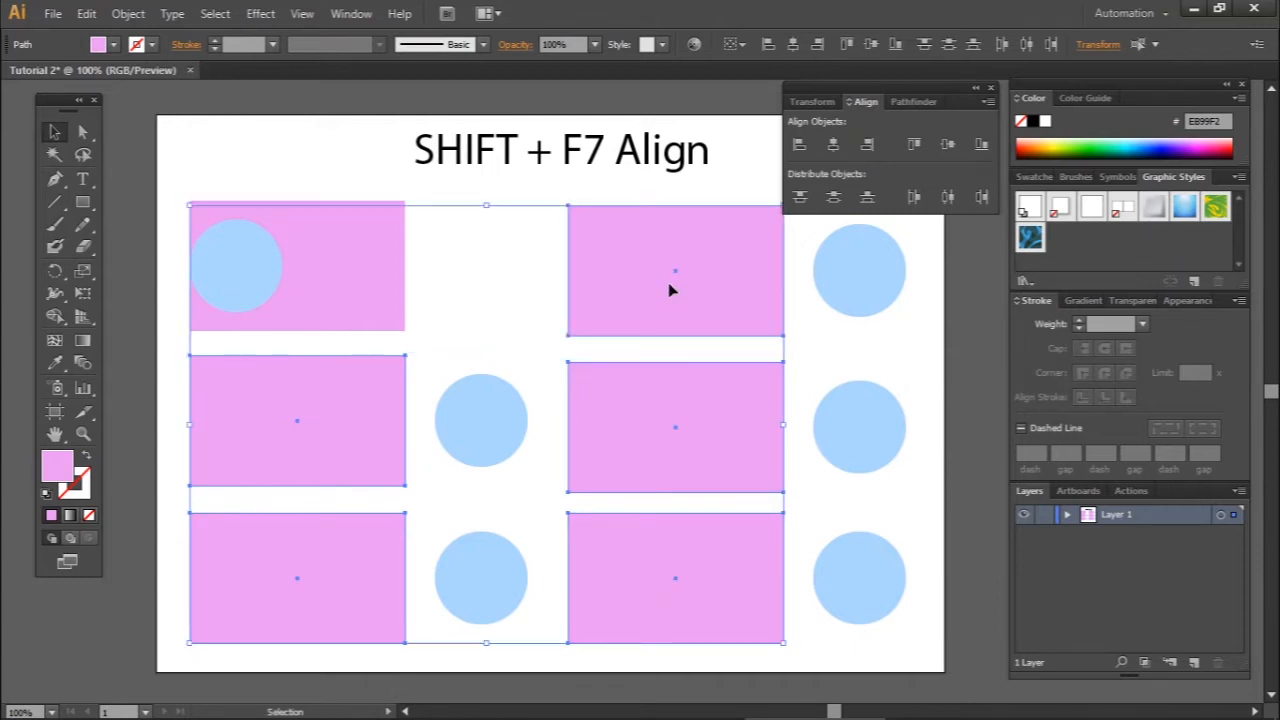
left_click(472, 279)
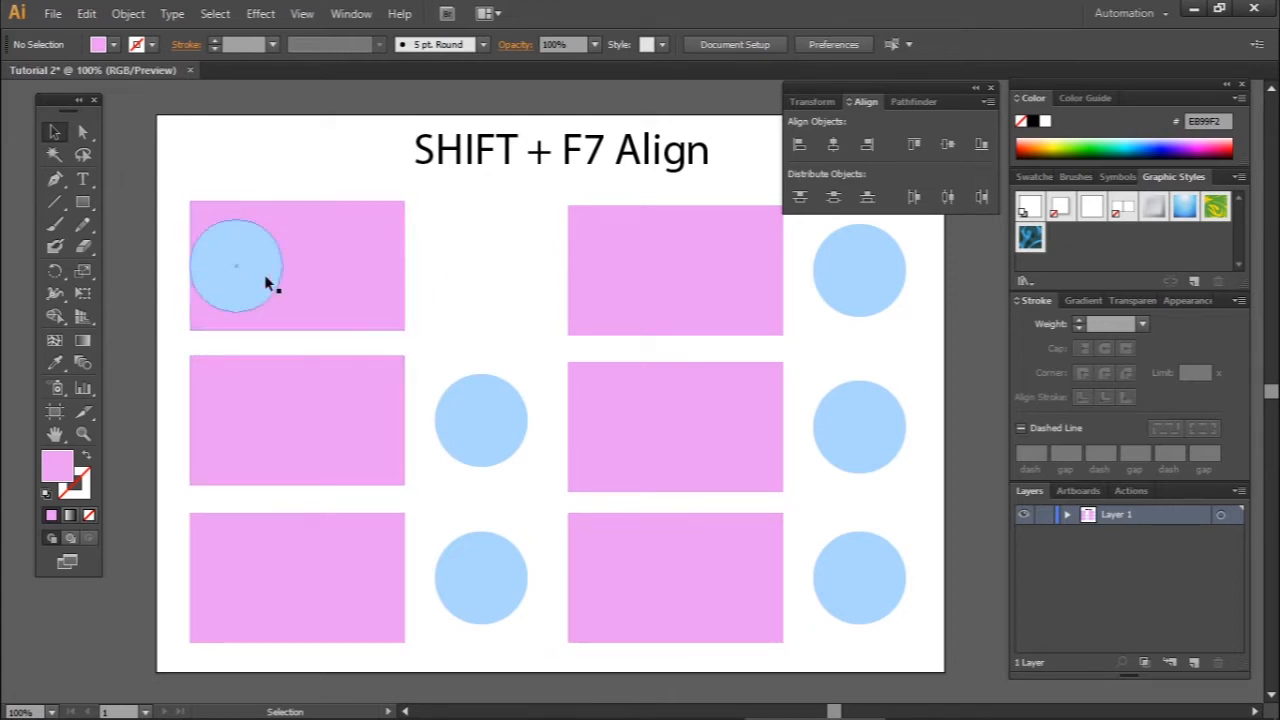
Step: Apply Horizontal Align Center to the middle rectangle and circle of the left column
left_click(478, 423)
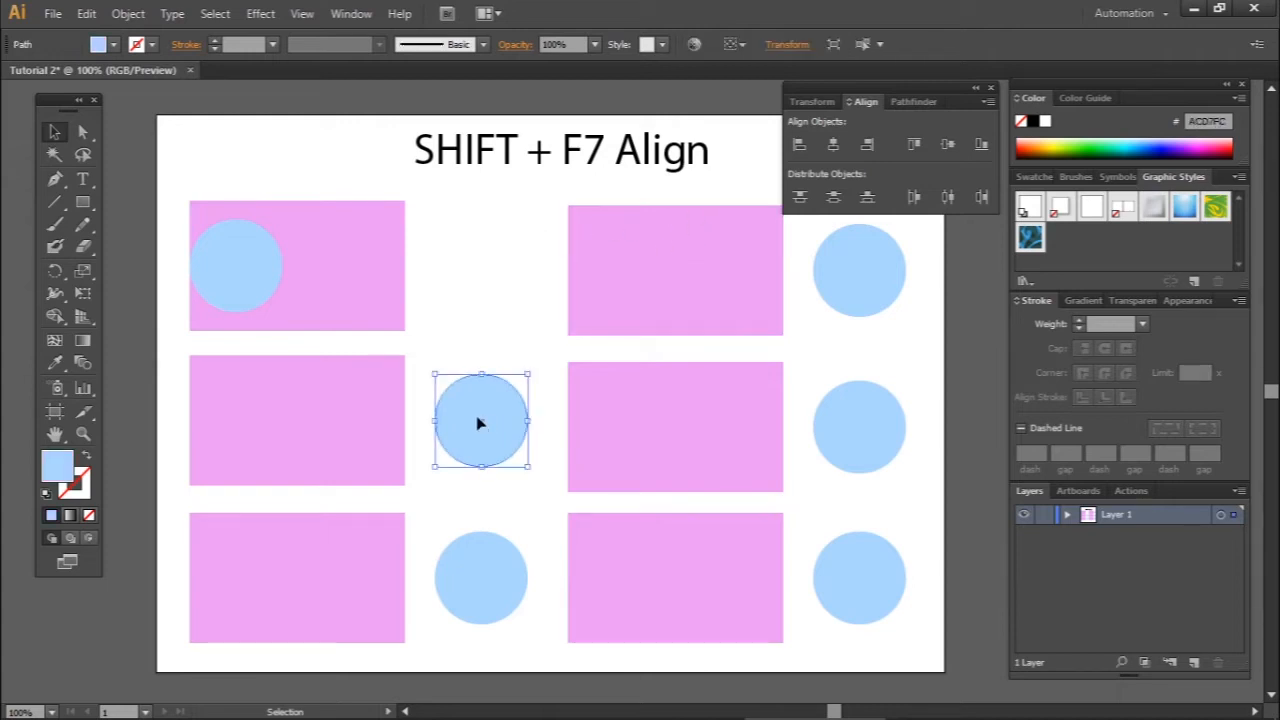
left_click(322, 425, "shift")
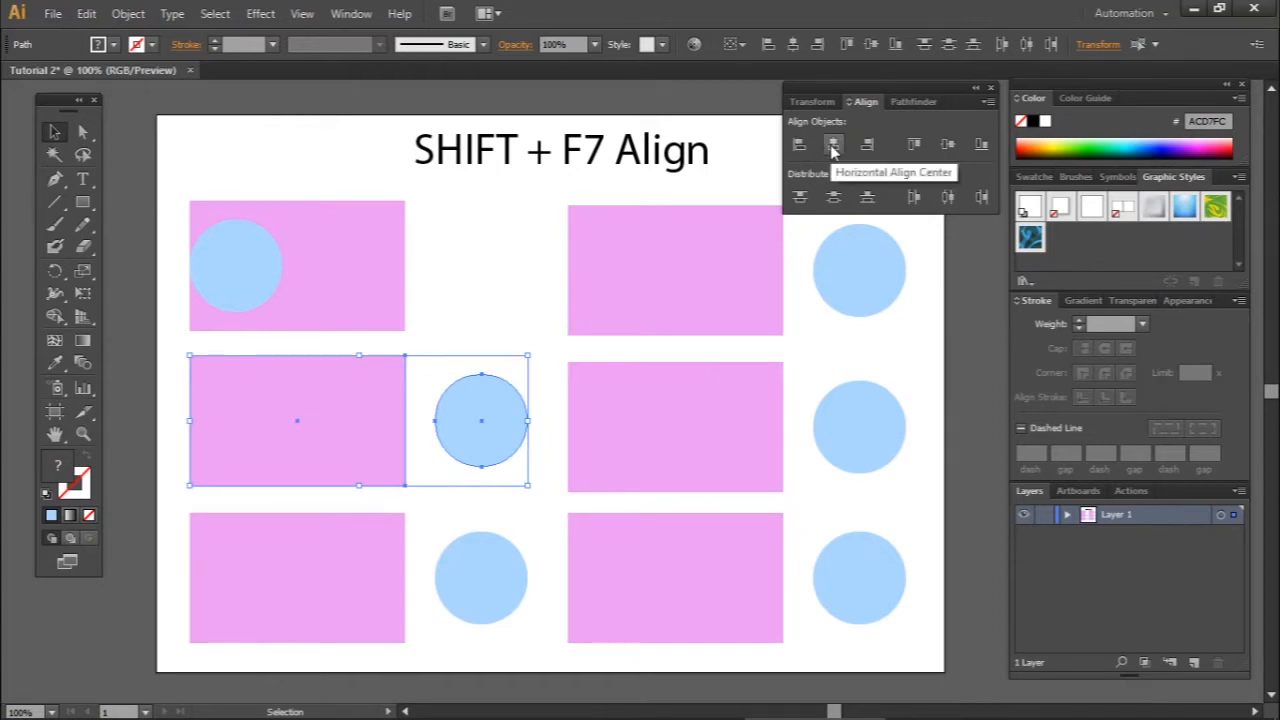
left_click(833, 146)
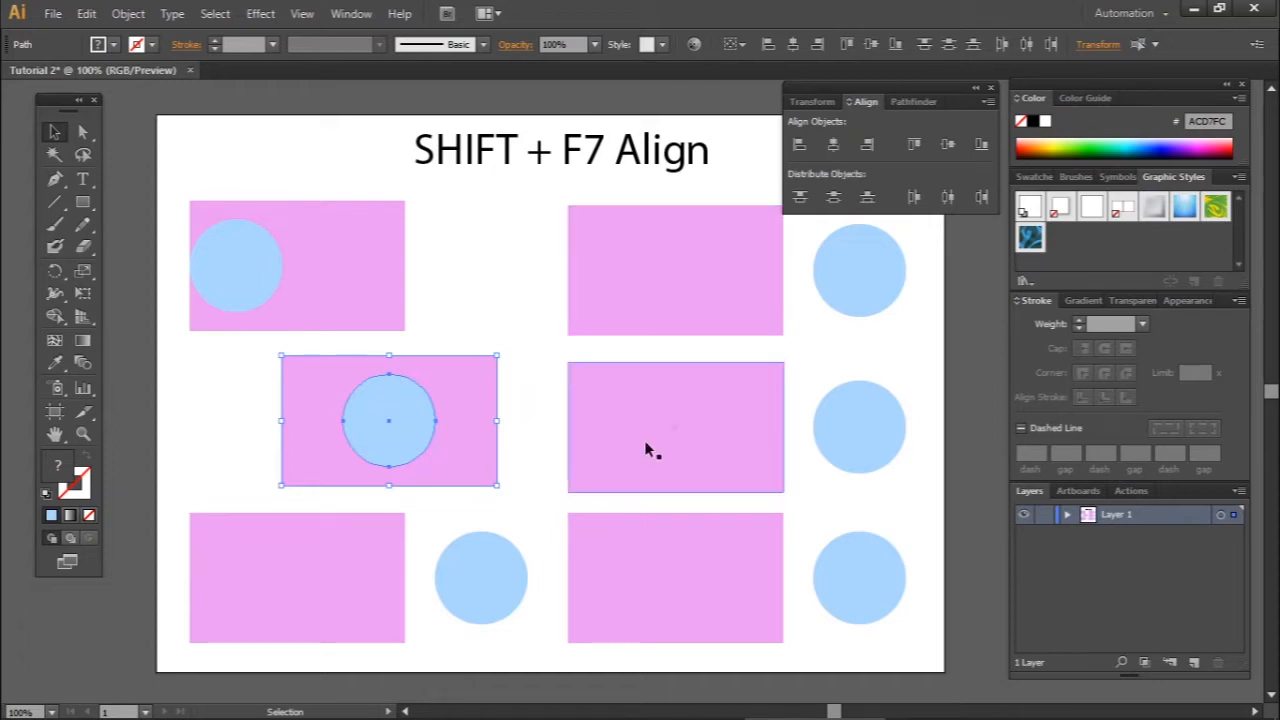
Step: Align the bottom rectangle and circle of the left column by their right edges
left_click(287, 561)
left_click(486, 568, "shift")
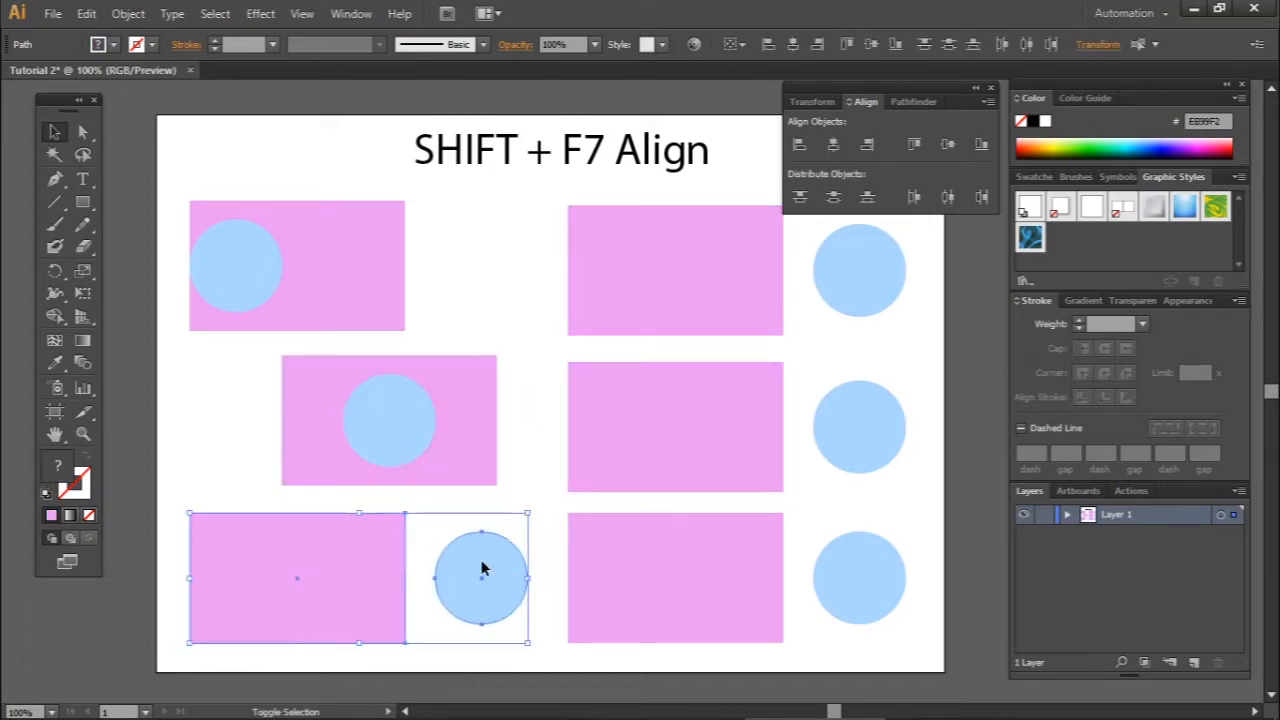
left_click(868, 145)
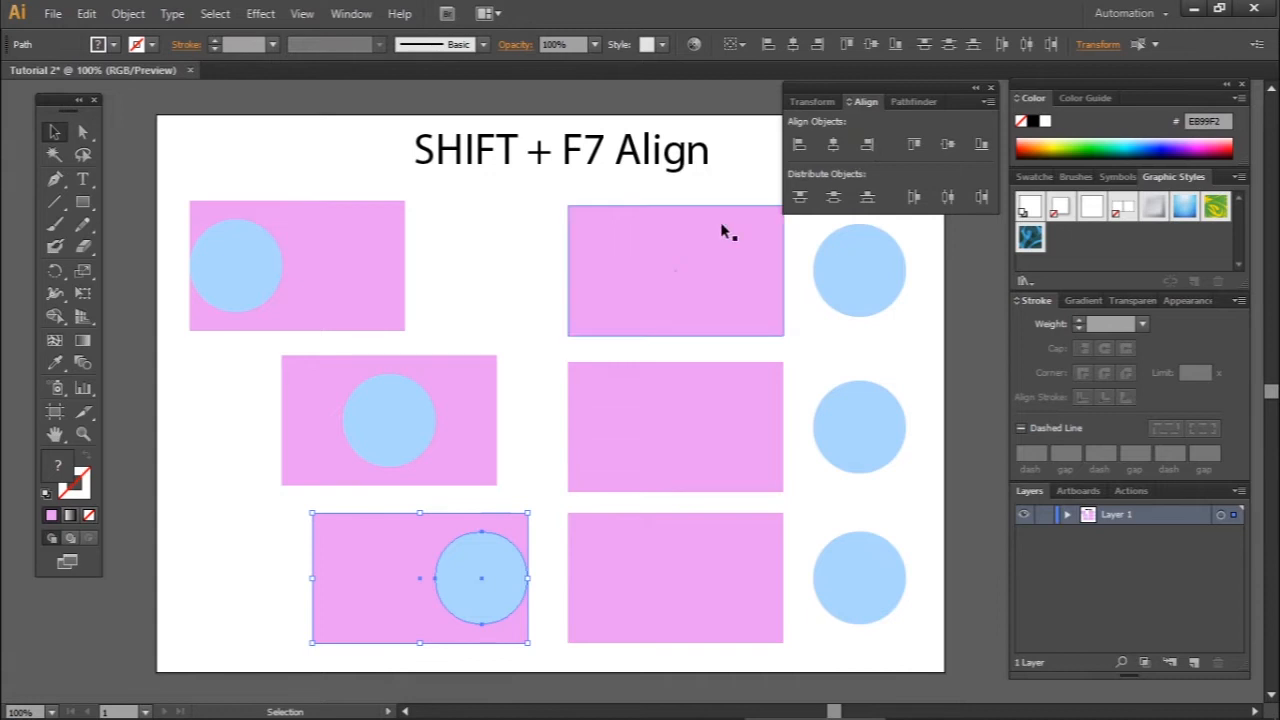
left_click(505, 278)
Step: Apply Vertical Align Top to the top rectangle and circle of the right column, moving the Align options clear of the shapes
left_click(672, 305)
left_click(843, 280, "shift")
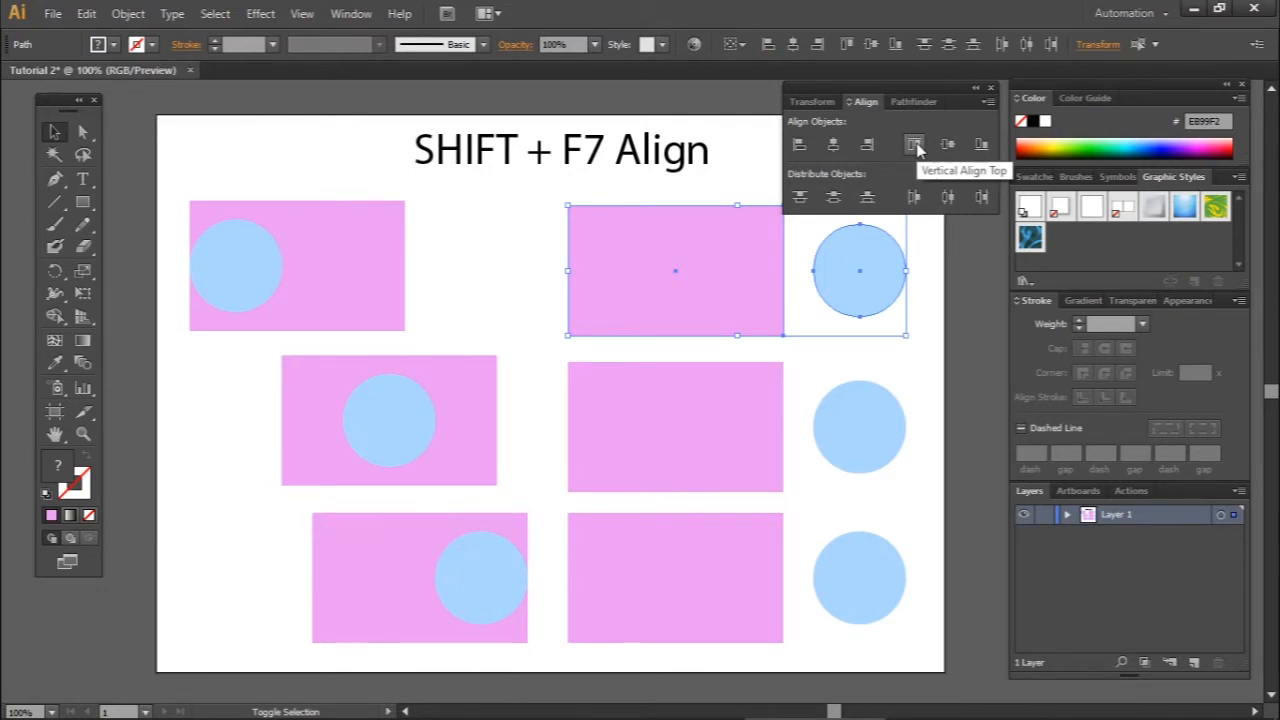
left_click_drag(931, 95, 940, 79)
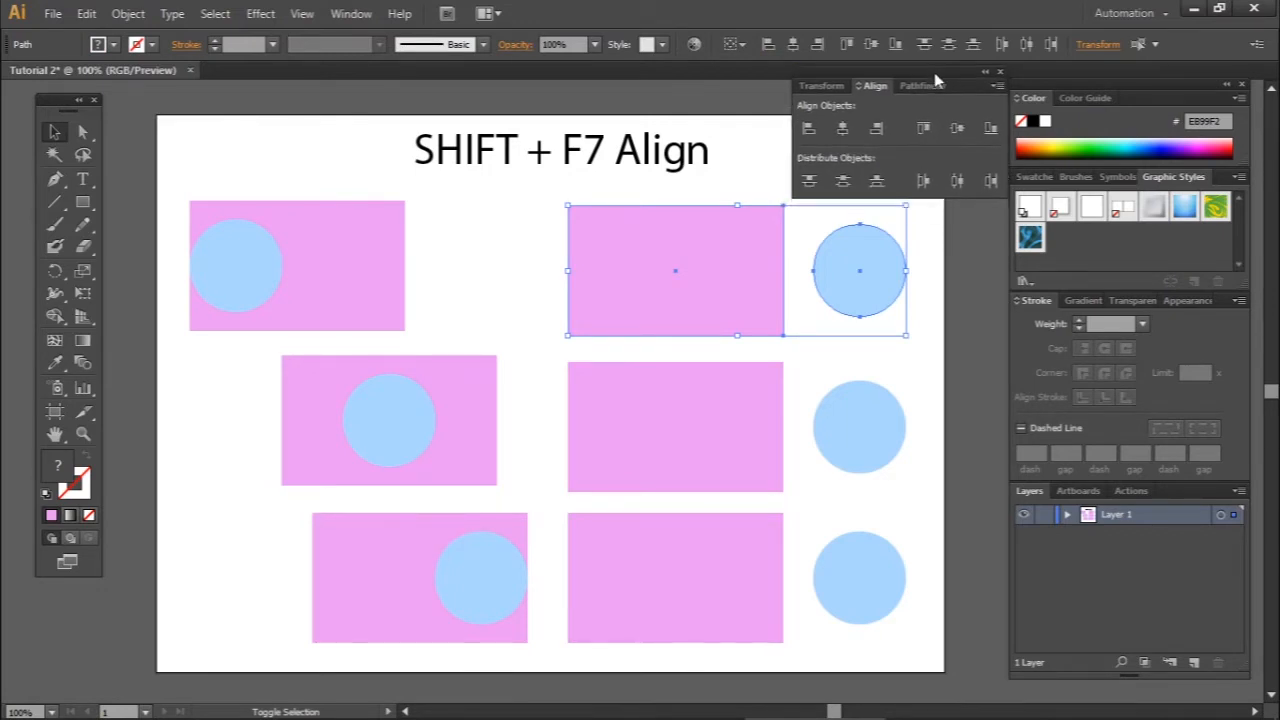
left_click(925, 132)
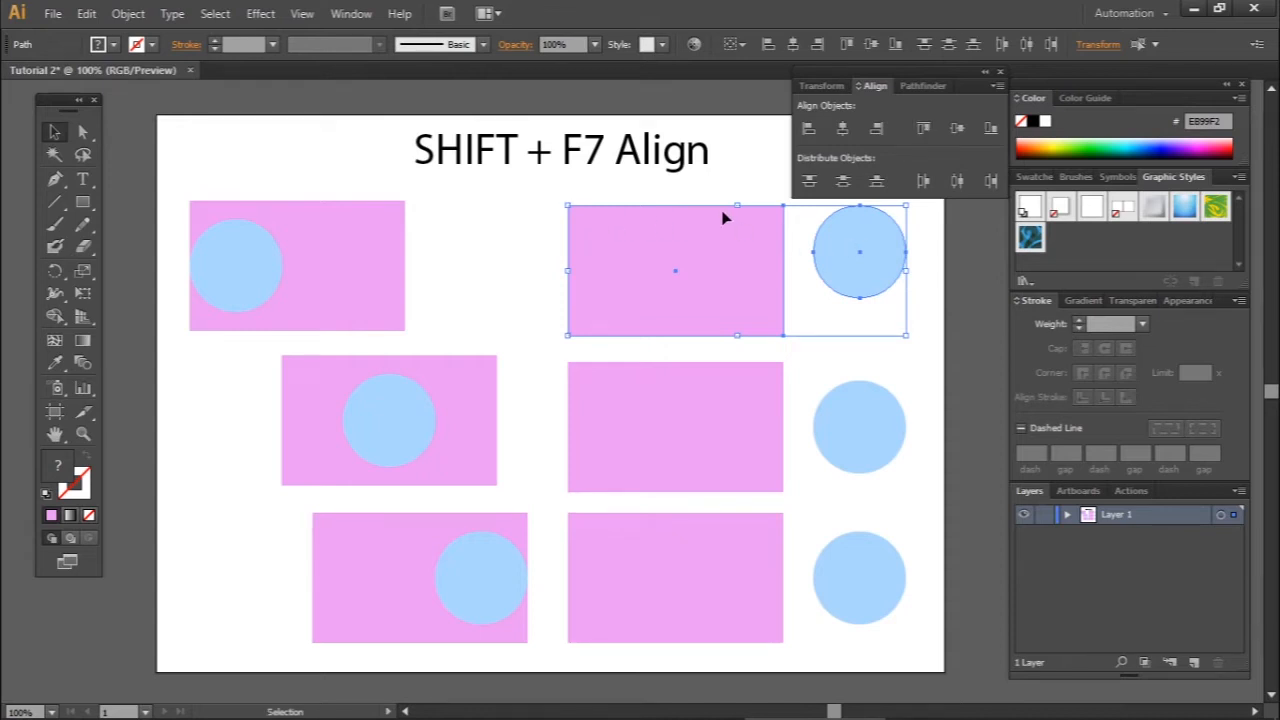
Step: Apply Vertical Align Center to the middle rectangle and circle of the right column
left_click(681, 436)
left_click(826, 440, "shift")
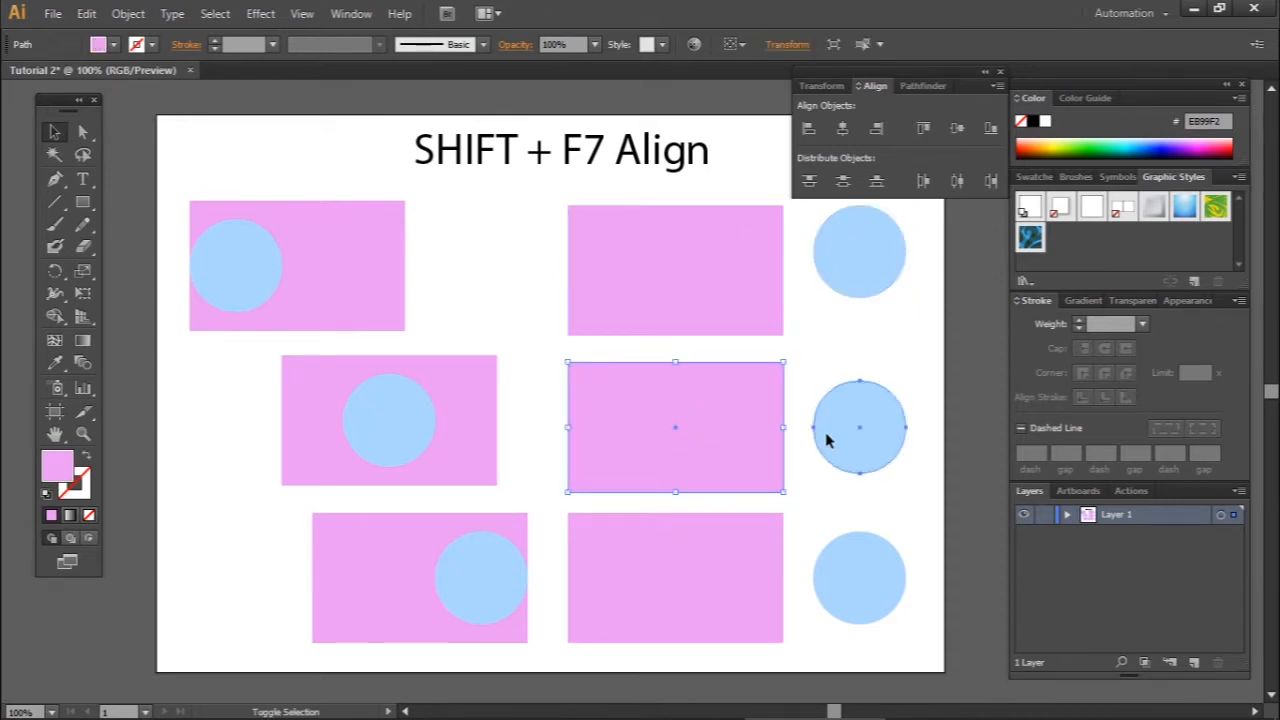
left_click(826, 440, "shift")
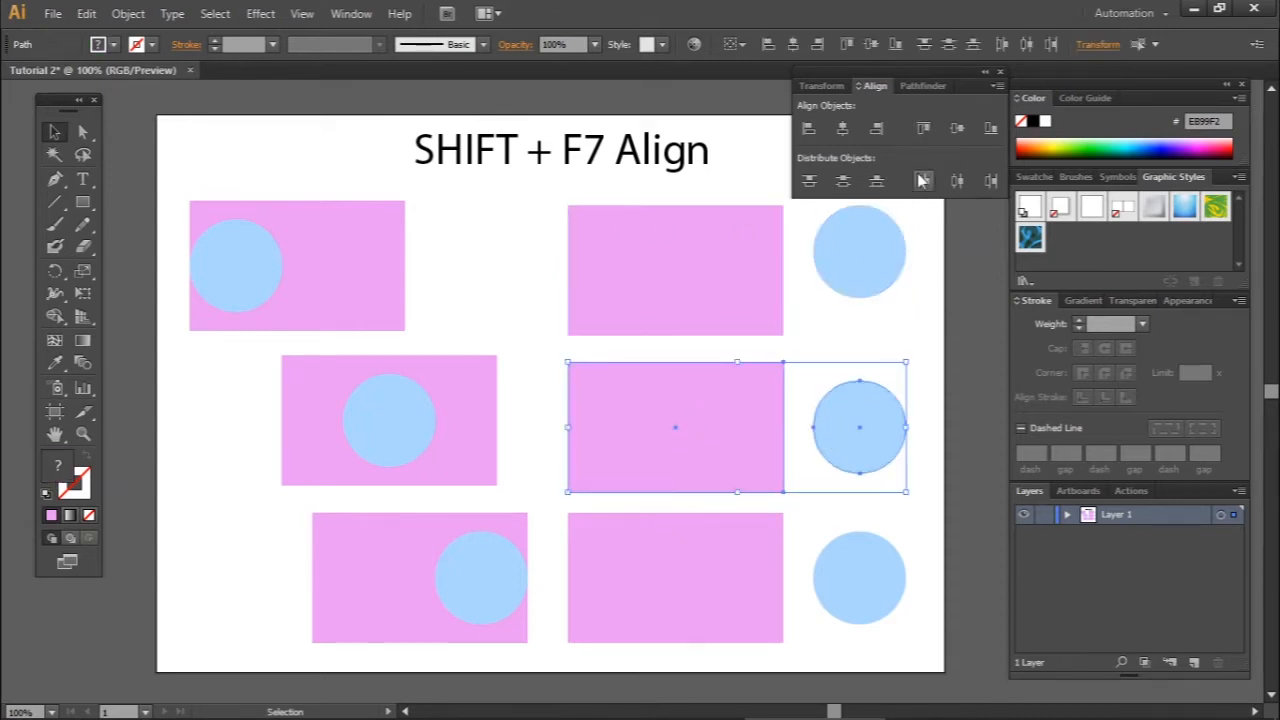
left_click(957, 129)
left_click(892, 343)
Step: Move the right column's middle circle upward and vertically center it with its rectangle again
left_click_drag(849, 429, 855, 356)
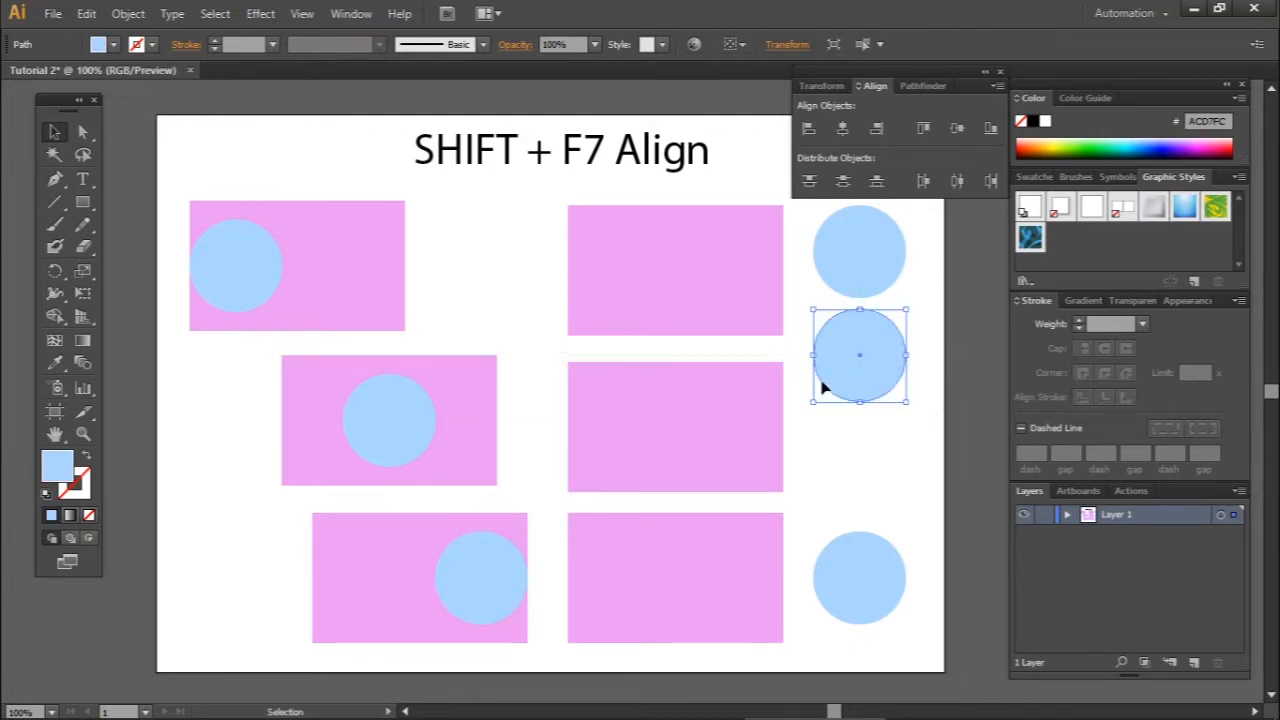
left_click(737, 429, "shift")
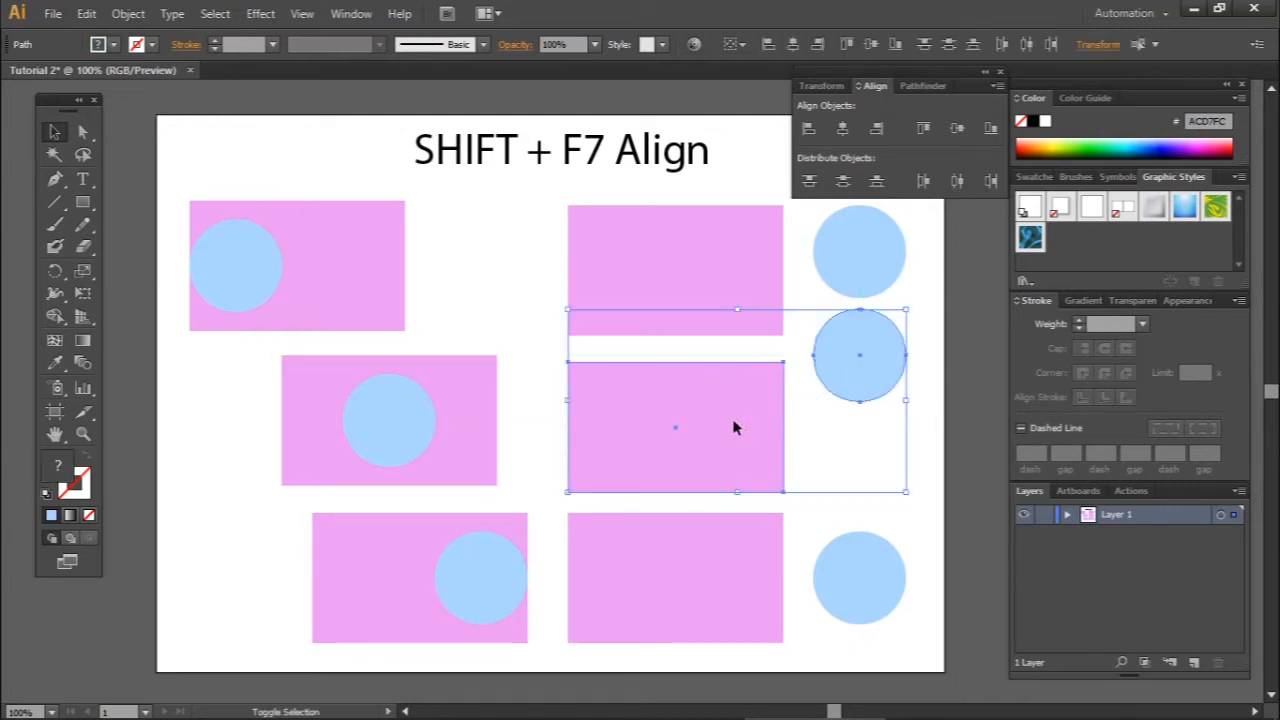
left_click(957, 131)
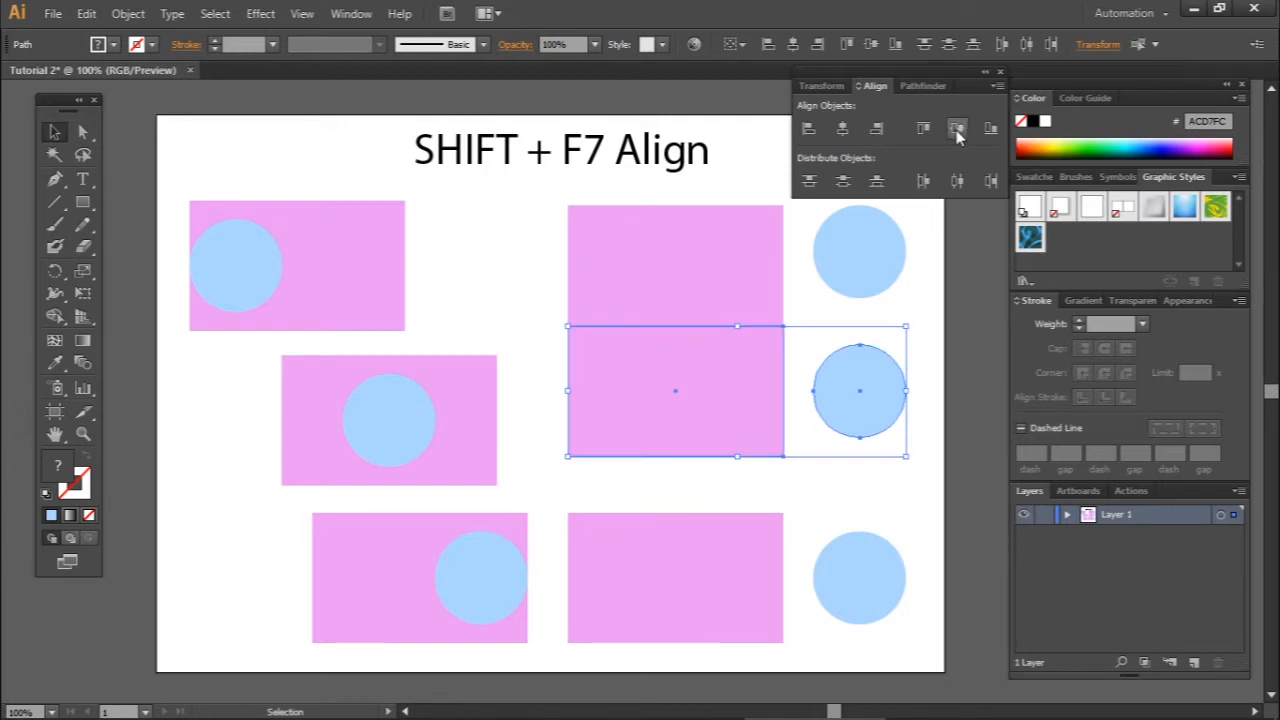
Step: Delete the middle rectangle of the right column
left_click(738, 394, "shift")
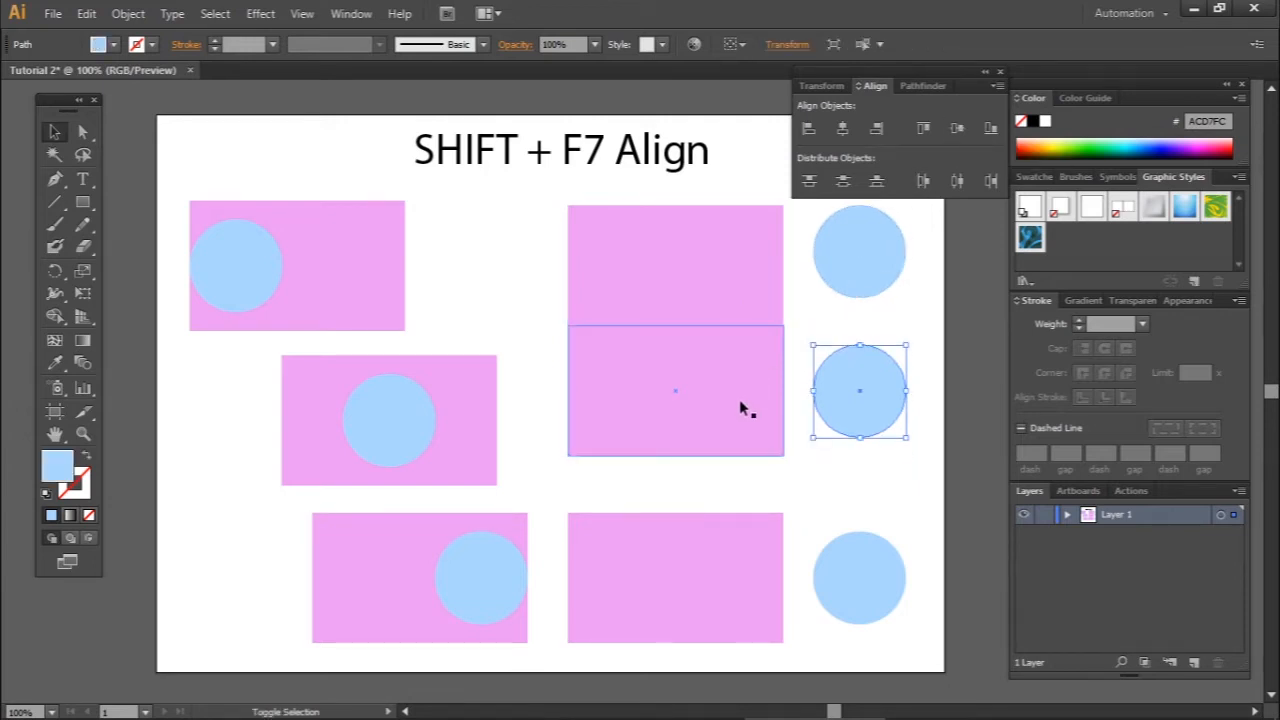
left_click_drag(744, 400, 749, 424)
key("Delete")
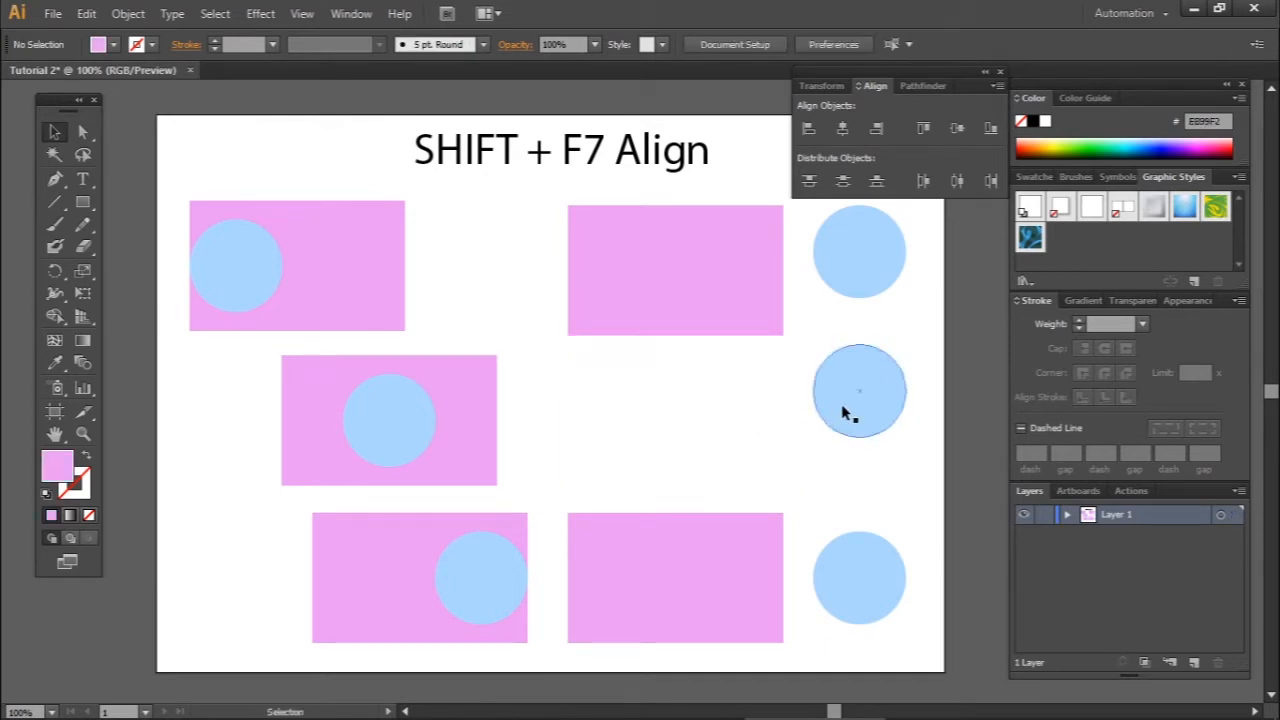
Step: Undo the deletion of the right column's middle rectangle
key("ctrl+z")
key("ctrl+z")
key("v")
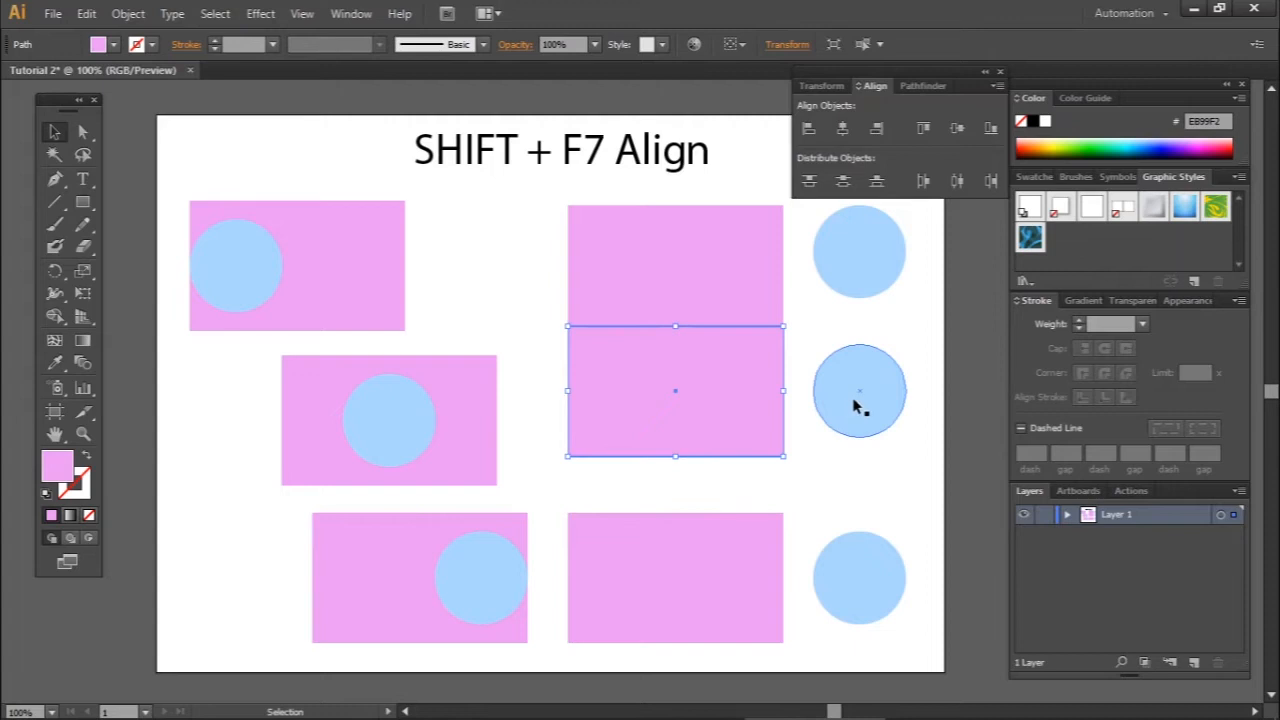
Step: Move the right column's top rectangle and circle upward, and offset the middle pair by lowering its rectangle and raising its circle
left_click(763, 291)
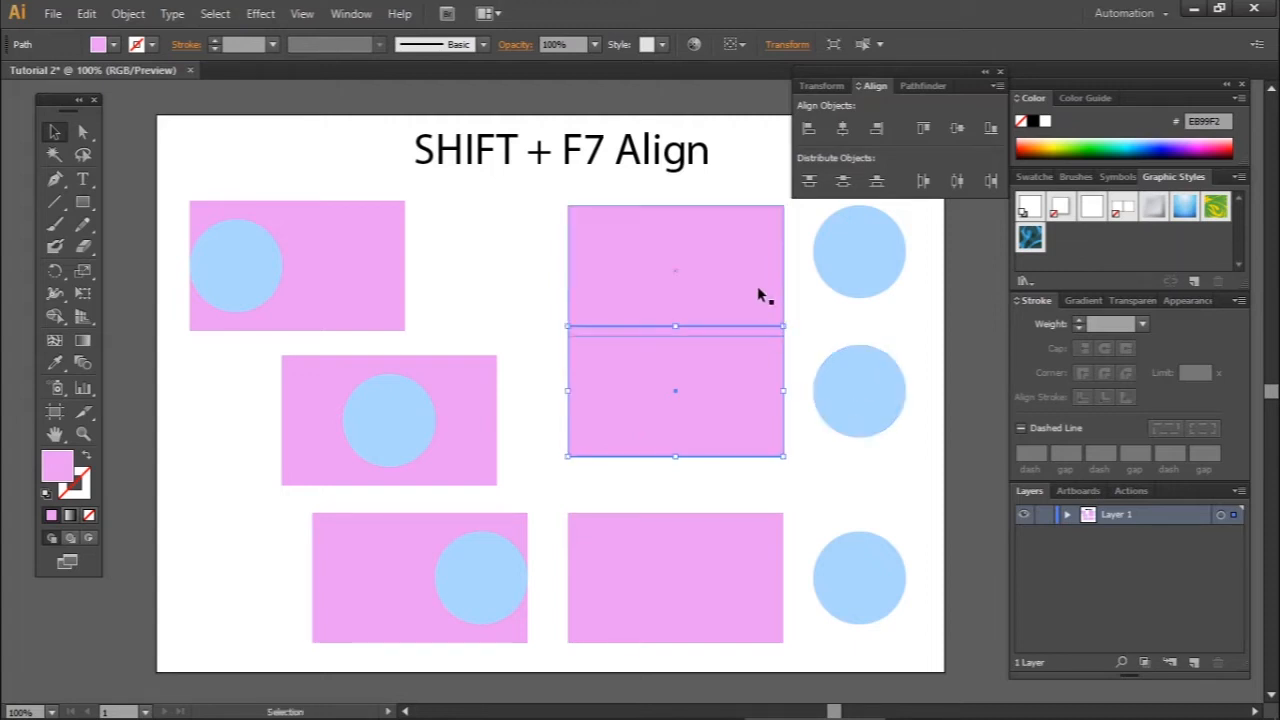
left_click(860, 249, "shift")
left_click_drag(700, 276, 699, 223)
left_click(912, 338)
left_click_drag(742, 377, 740, 425)
left_click_drag(849, 400, 849, 366)
left_click(834, 434)
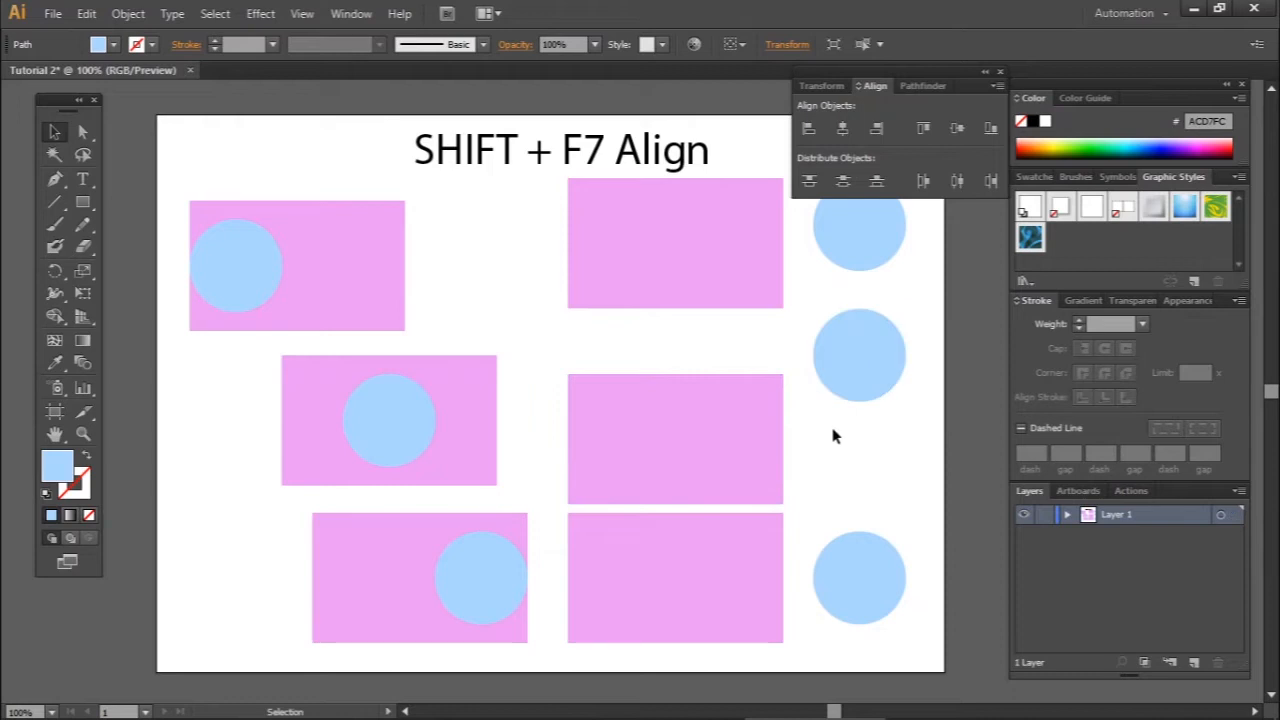
Step: Apply Vertical Align Center to the offset middle rectangle and circle of the right column
left_click(679, 426)
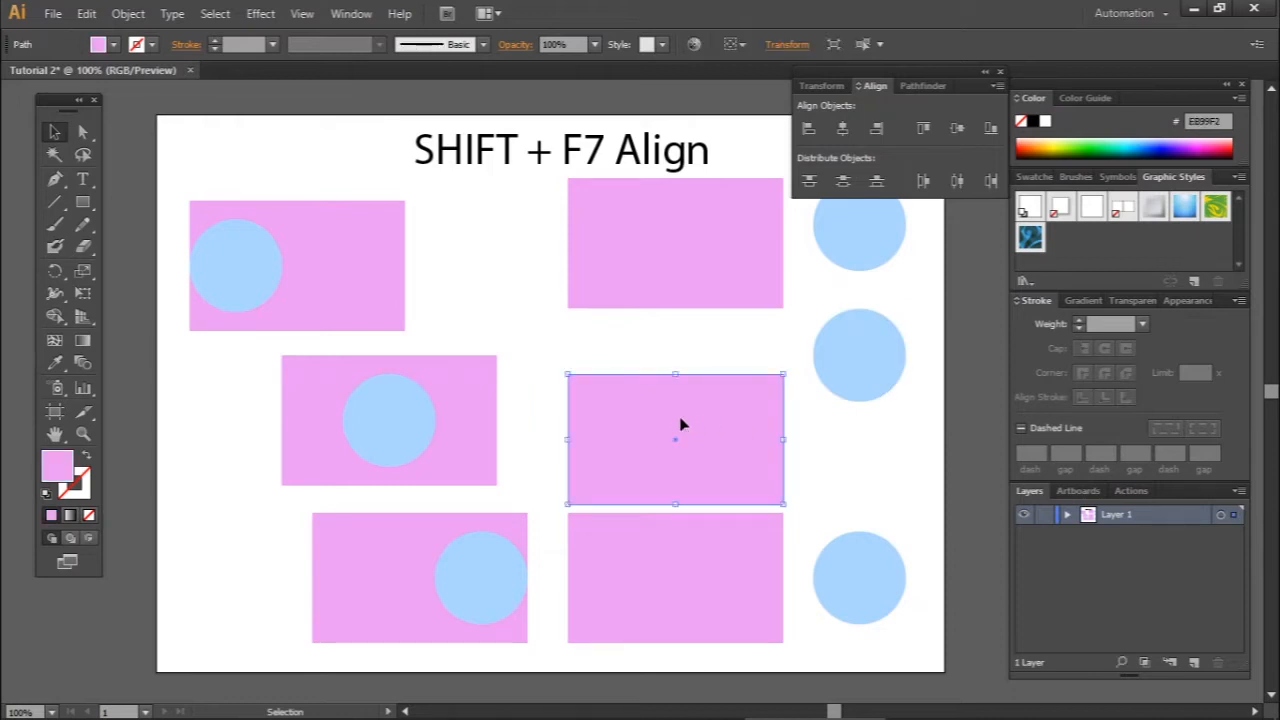
left_click(875, 353, "shift")
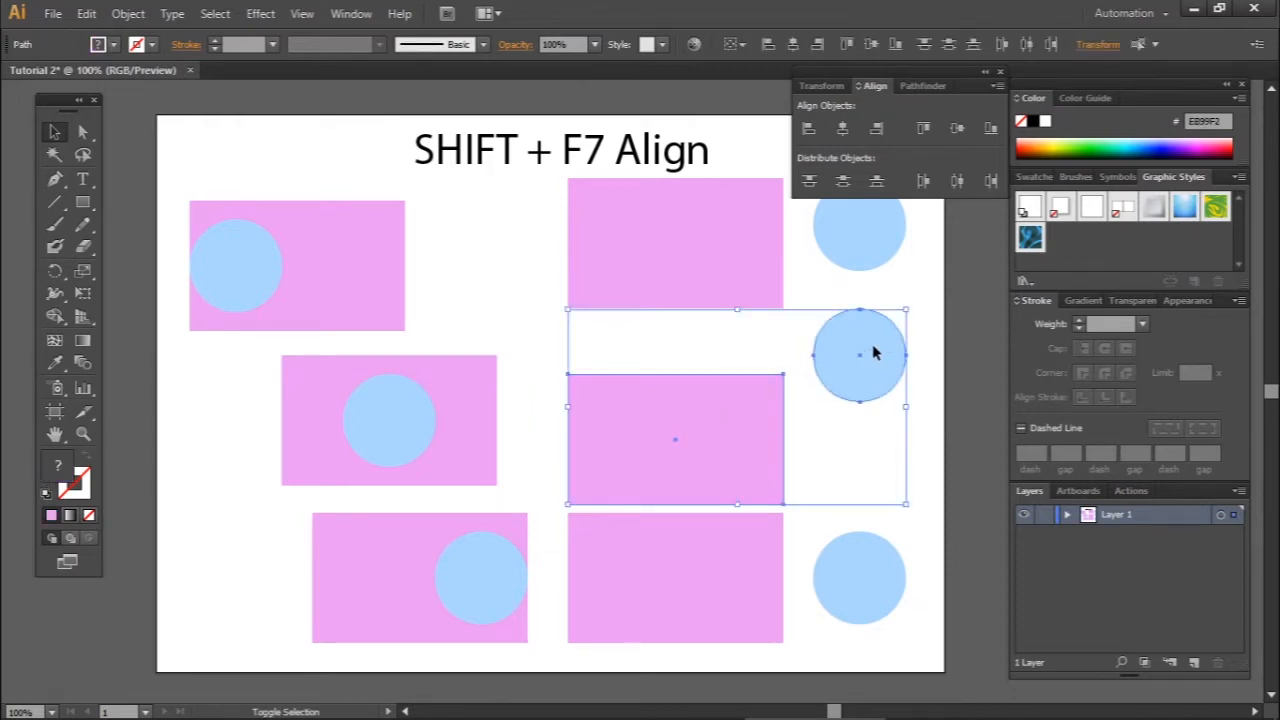
left_click(957, 130)
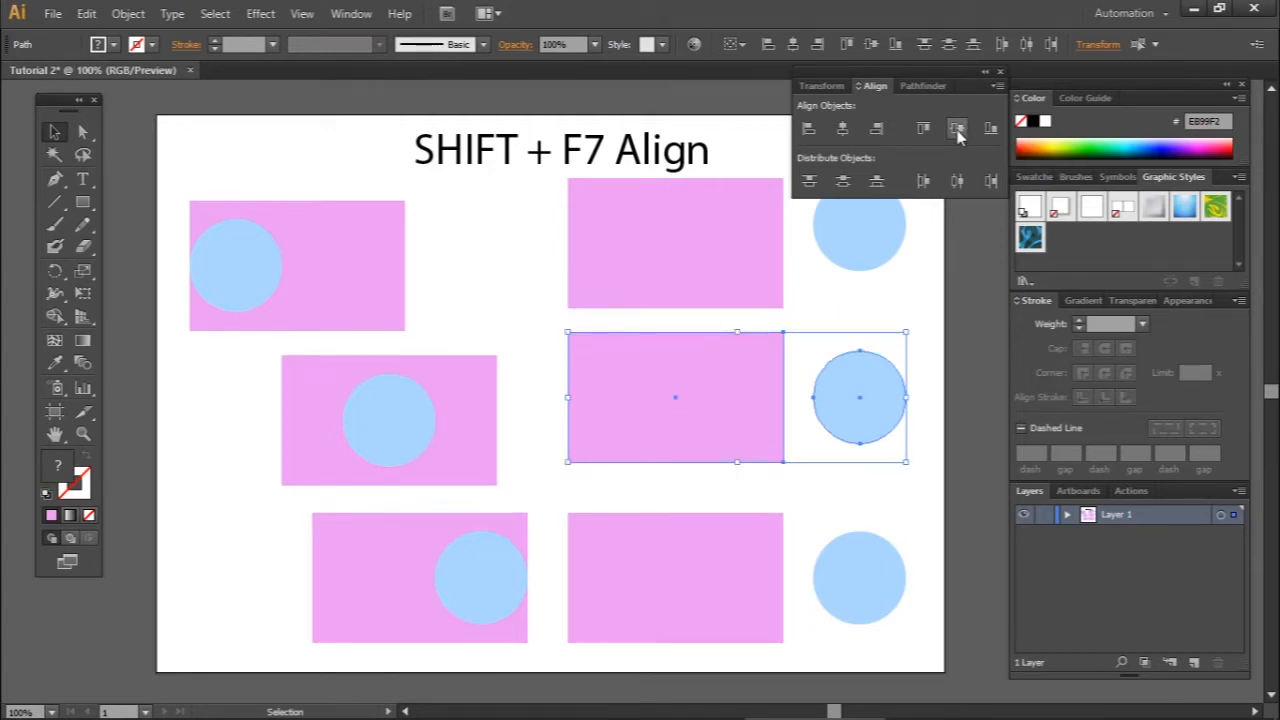
left_click(851, 512)
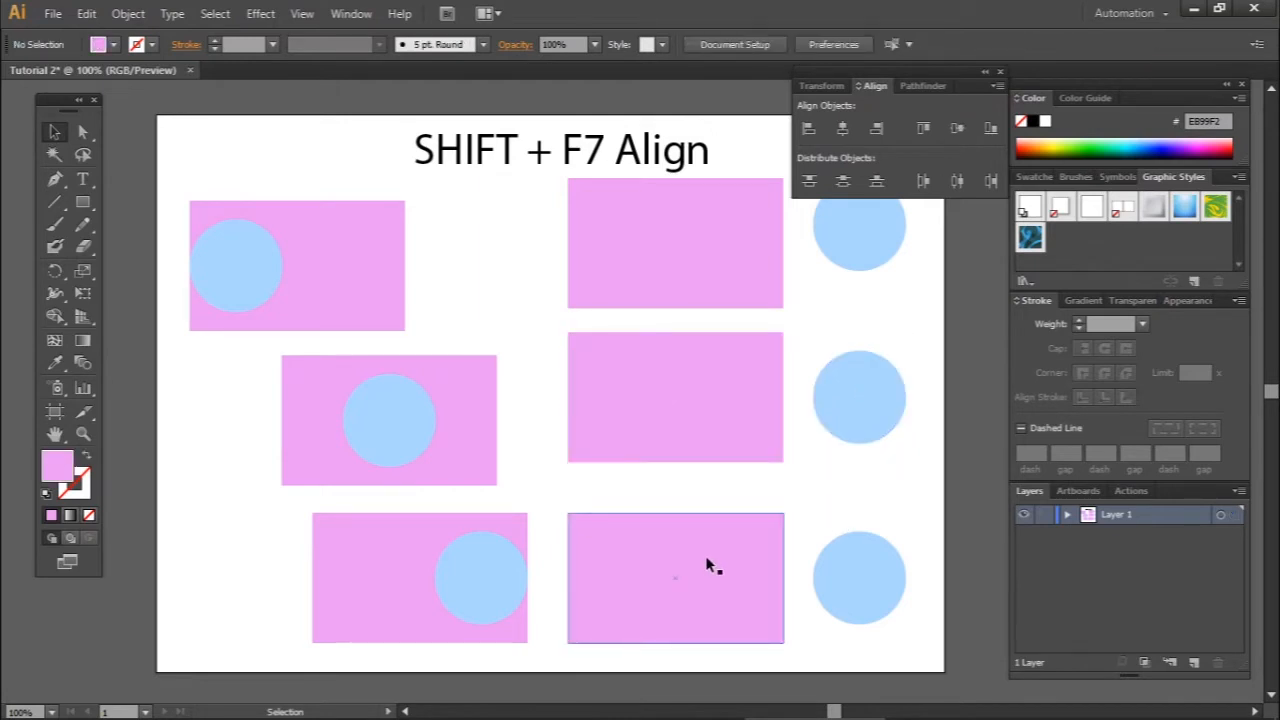
Step: Apply Vertical Align Bottom to the lowest rectangle and circle of the right column
left_click(712, 563)
left_click(855, 575, "shift")
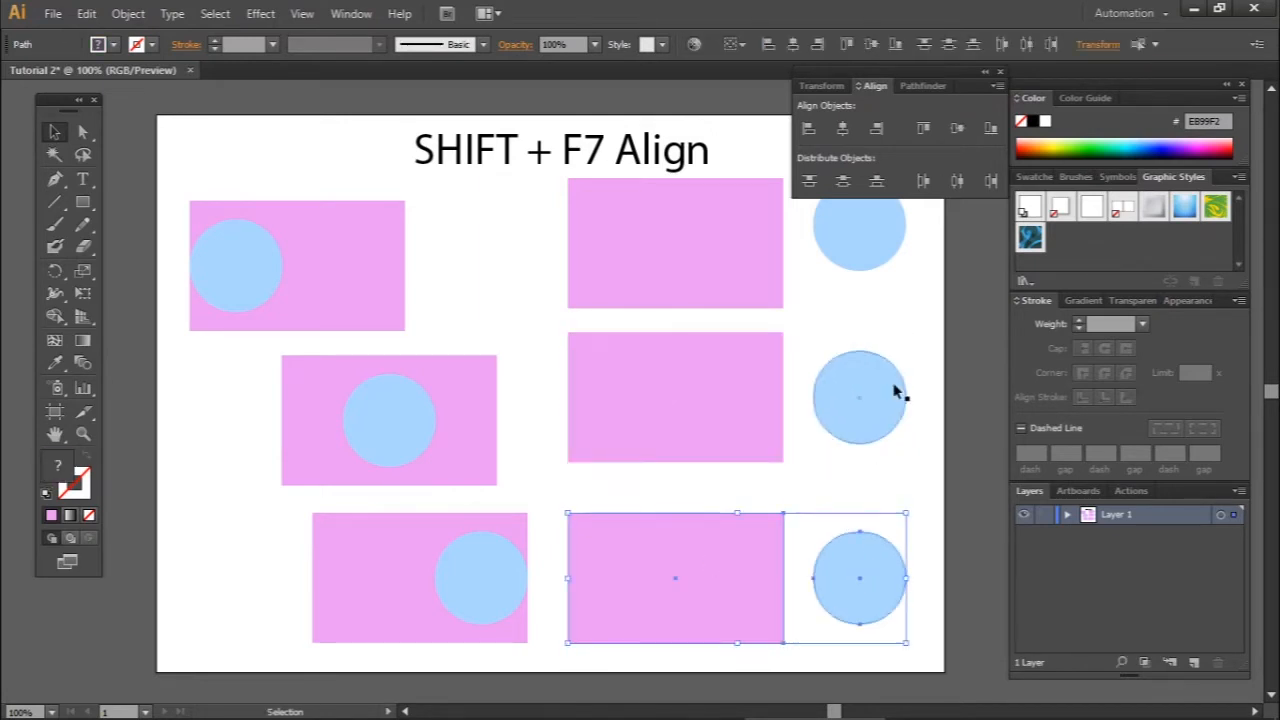
left_click(990, 128)
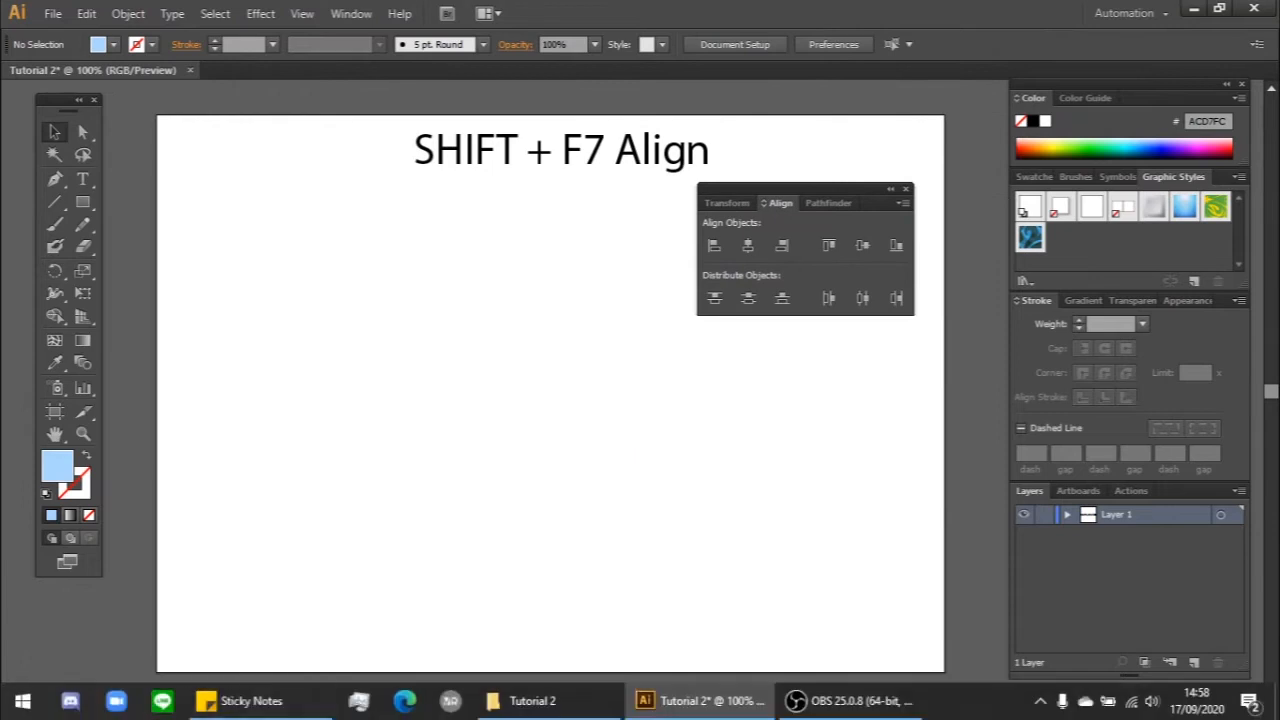
Step: Switch to Sticky Notes to read the tutorial outline, moving the note aside, and return to the Illustrator document
left_click(303, 701)
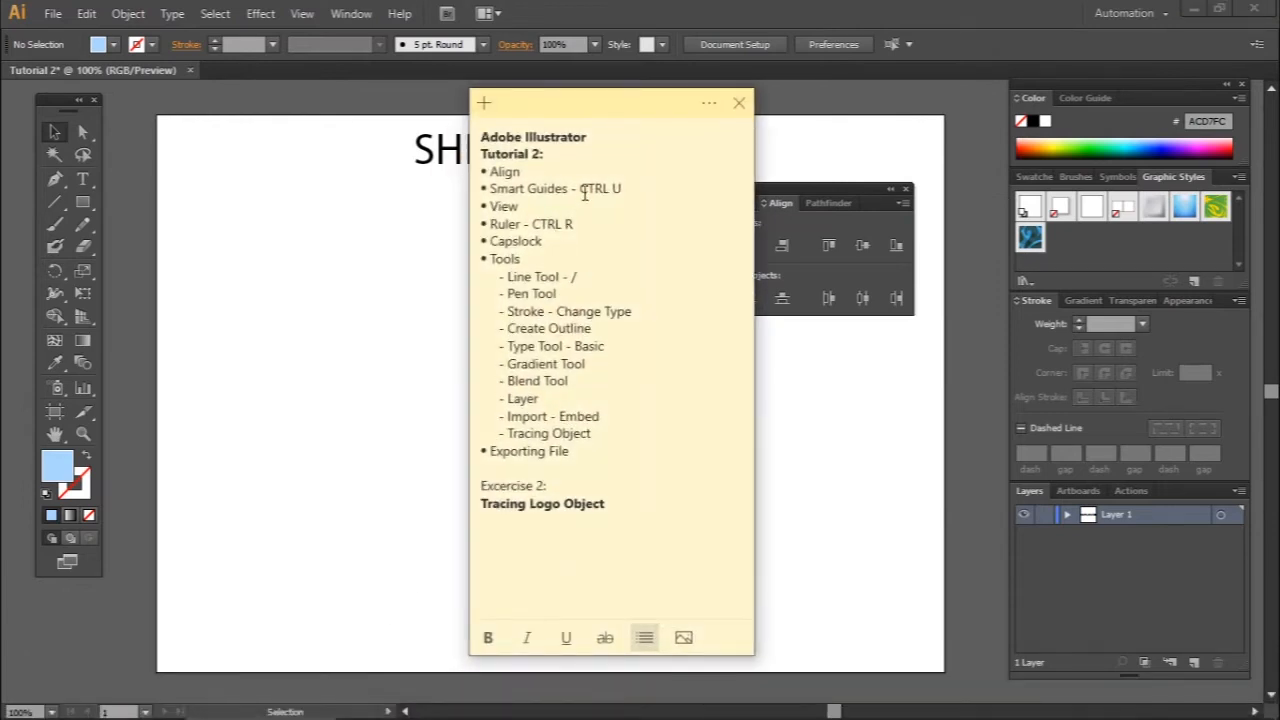
left_click_drag(620, 112, 450, 125)
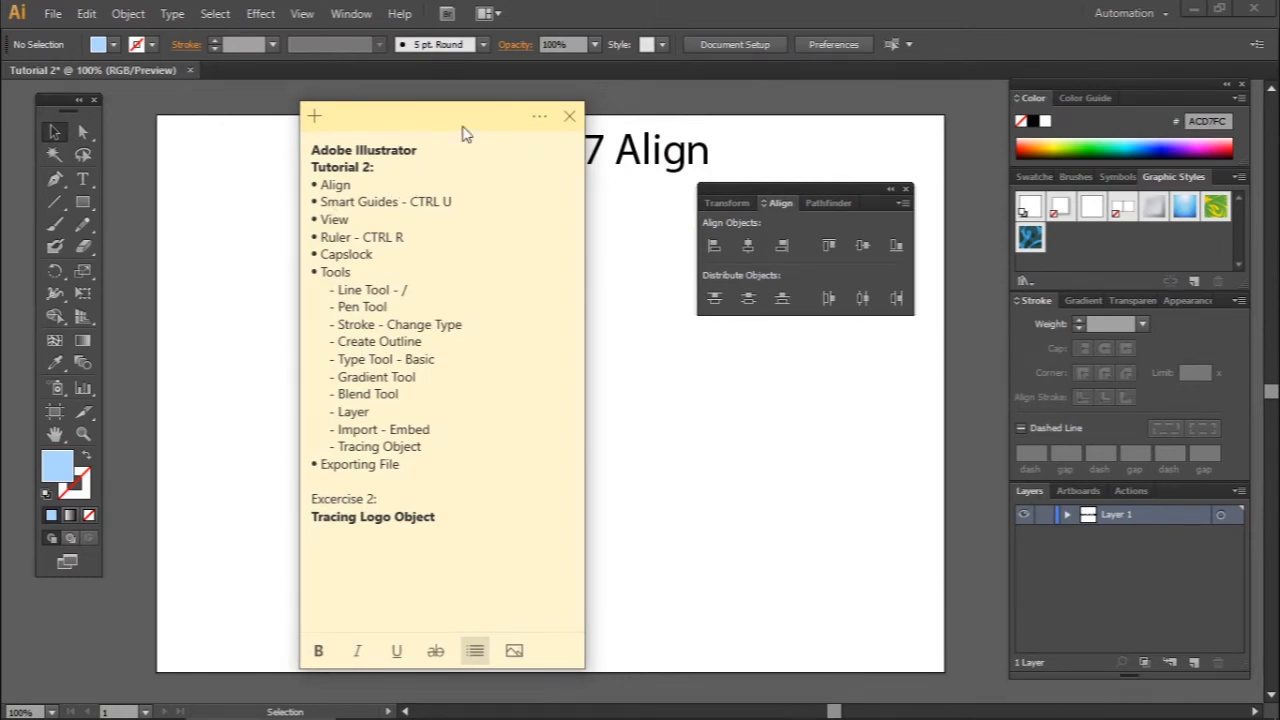
left_click_drag(463, 133, 893, 127)
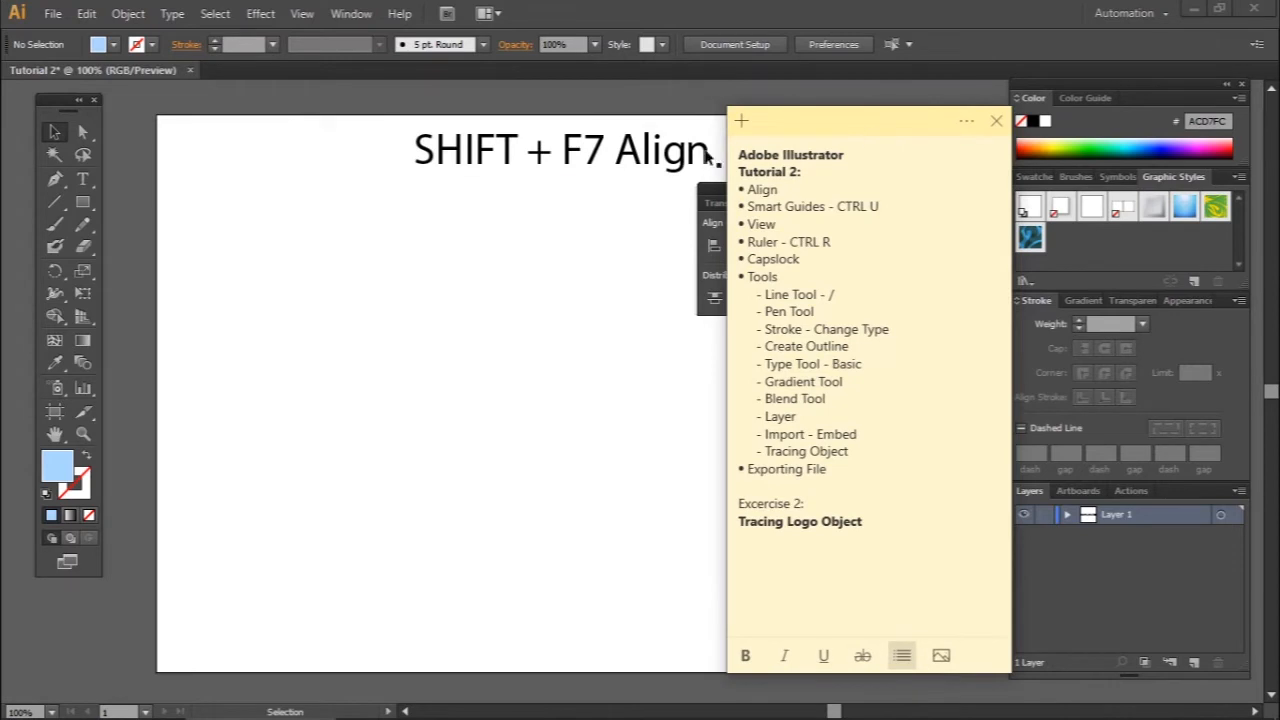
left_click(591, 155)
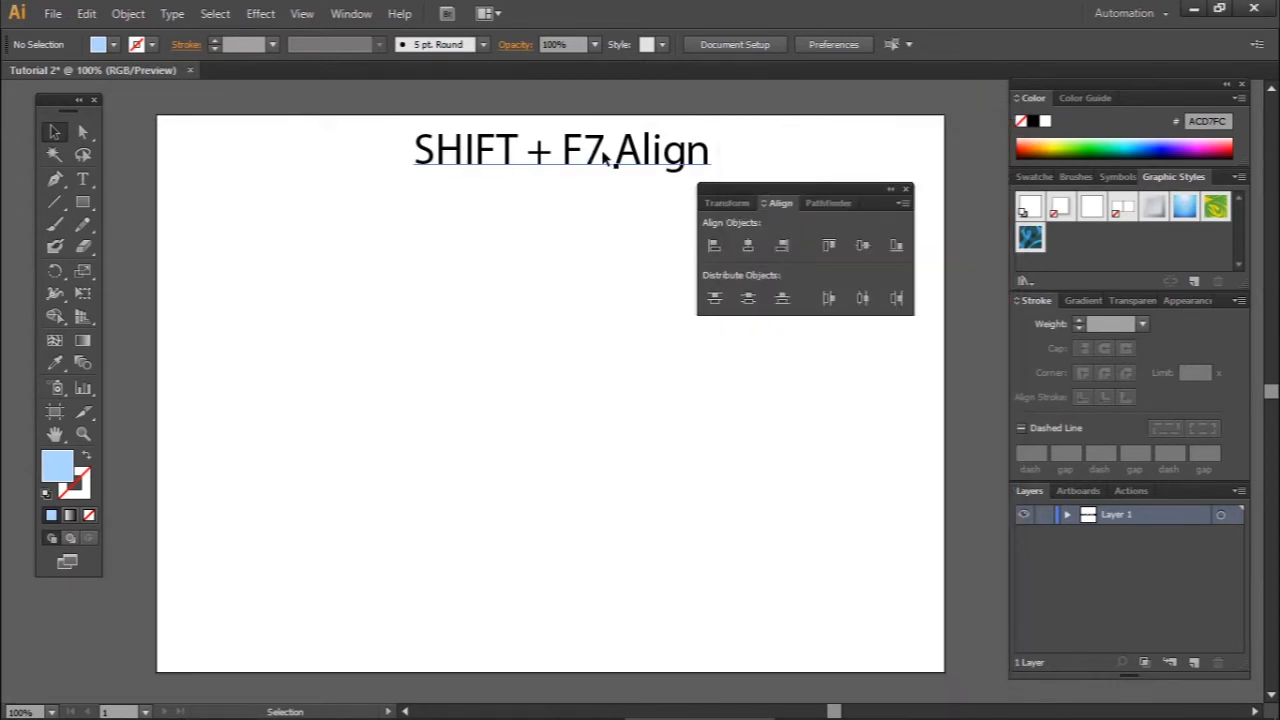
left_click(603, 156)
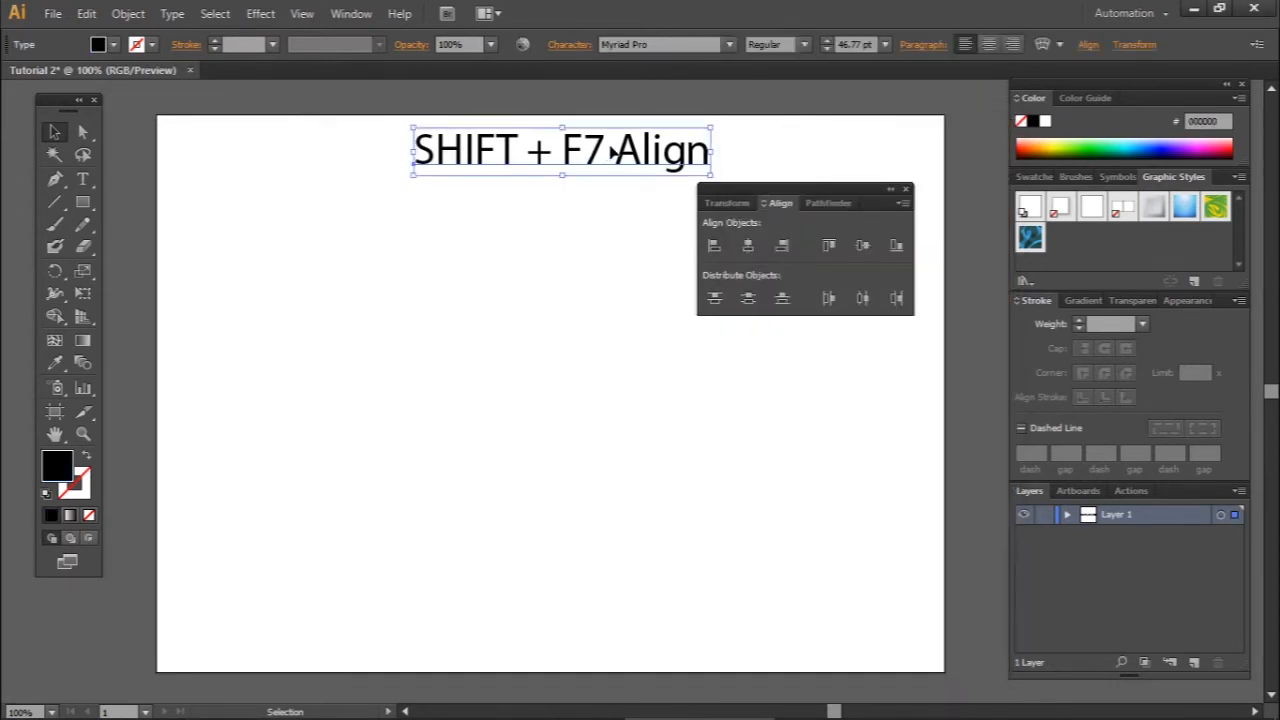
key("Delete")
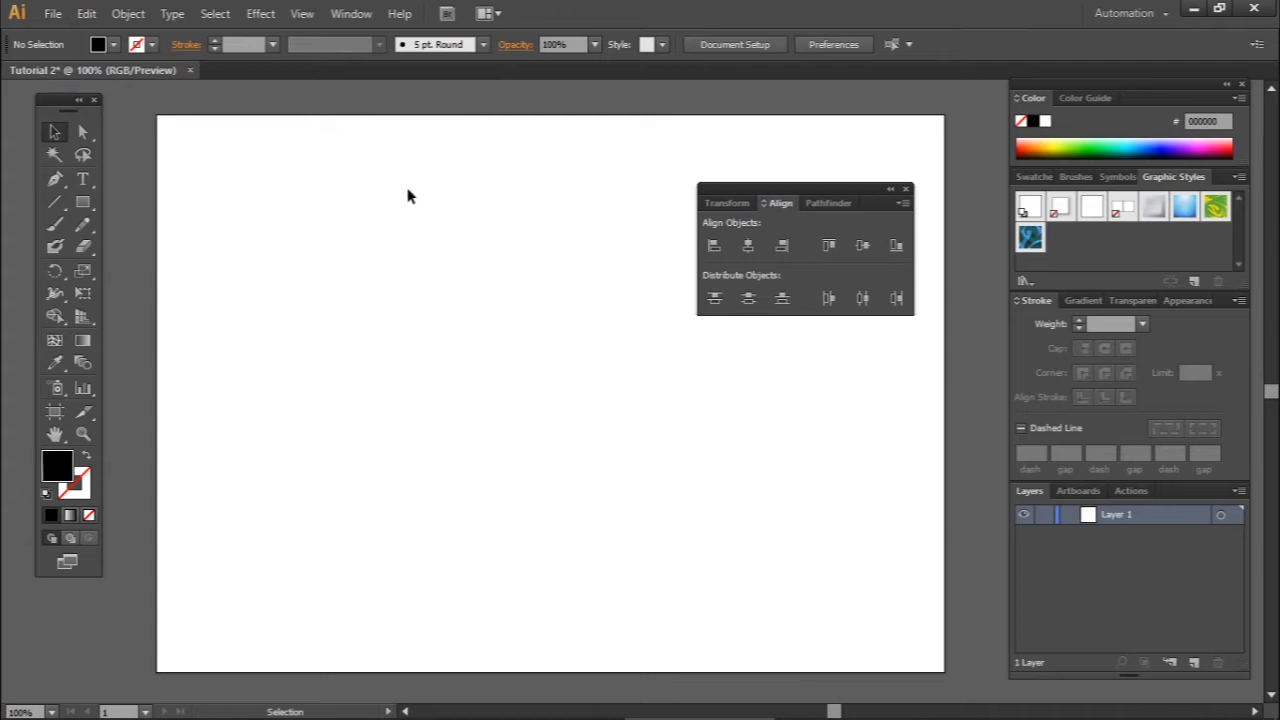
key("ctrl+z")
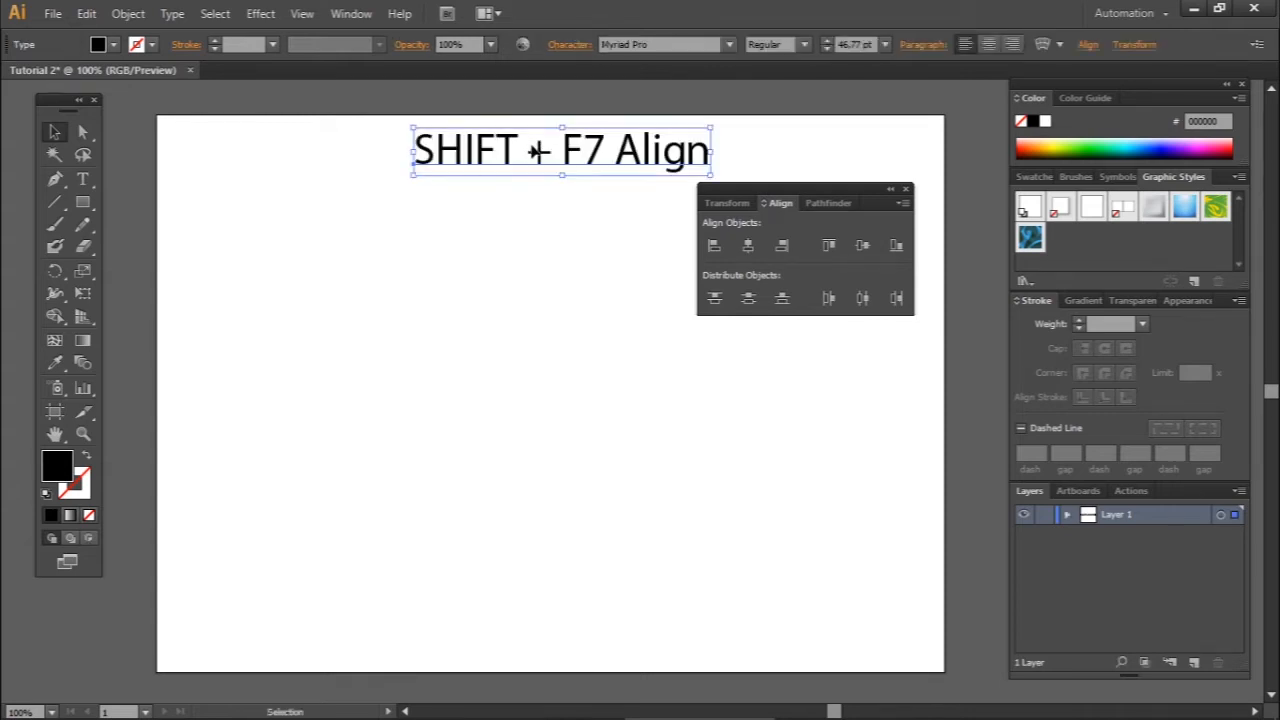
Step: Move the heading toward the artboard's left and replace its "SHIFT + F7" part with "CTRL+U"
left_click_drag(494, 159, 287, 119)
double_click(449, 165)
type("CTRL")
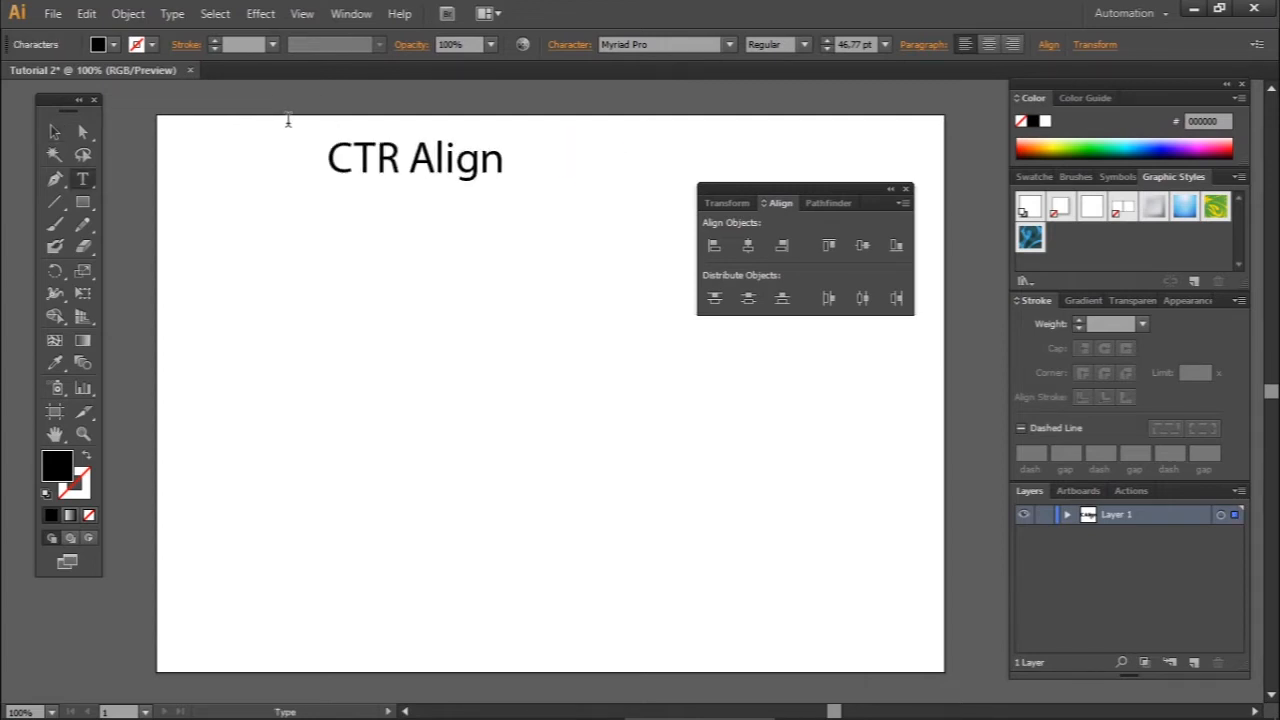
type("+U")
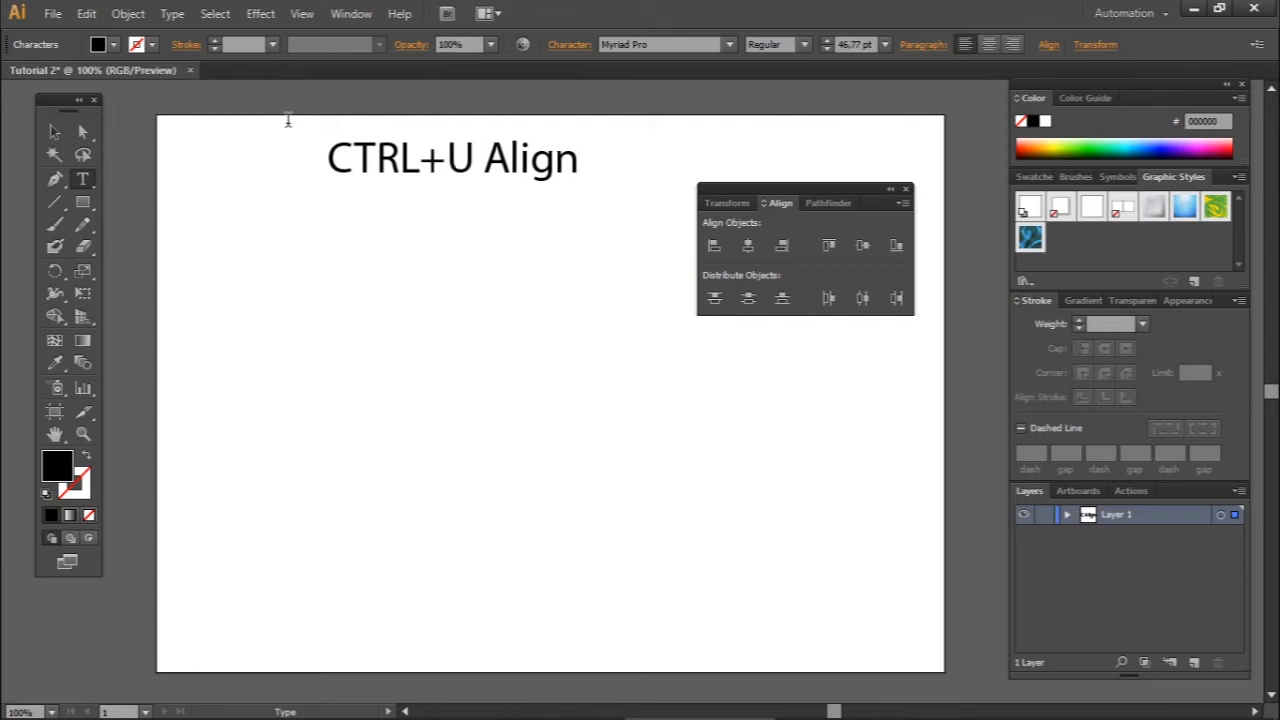
Step: Replace the heading's word "Align" with "Smart Guide" and move the Align options clear of the heading
key("Right")
key("shift+Right")
key("shift+Right")
key("shift+Right")
key("shift+Right")
key("shift+Right")
type("Smart Guide")
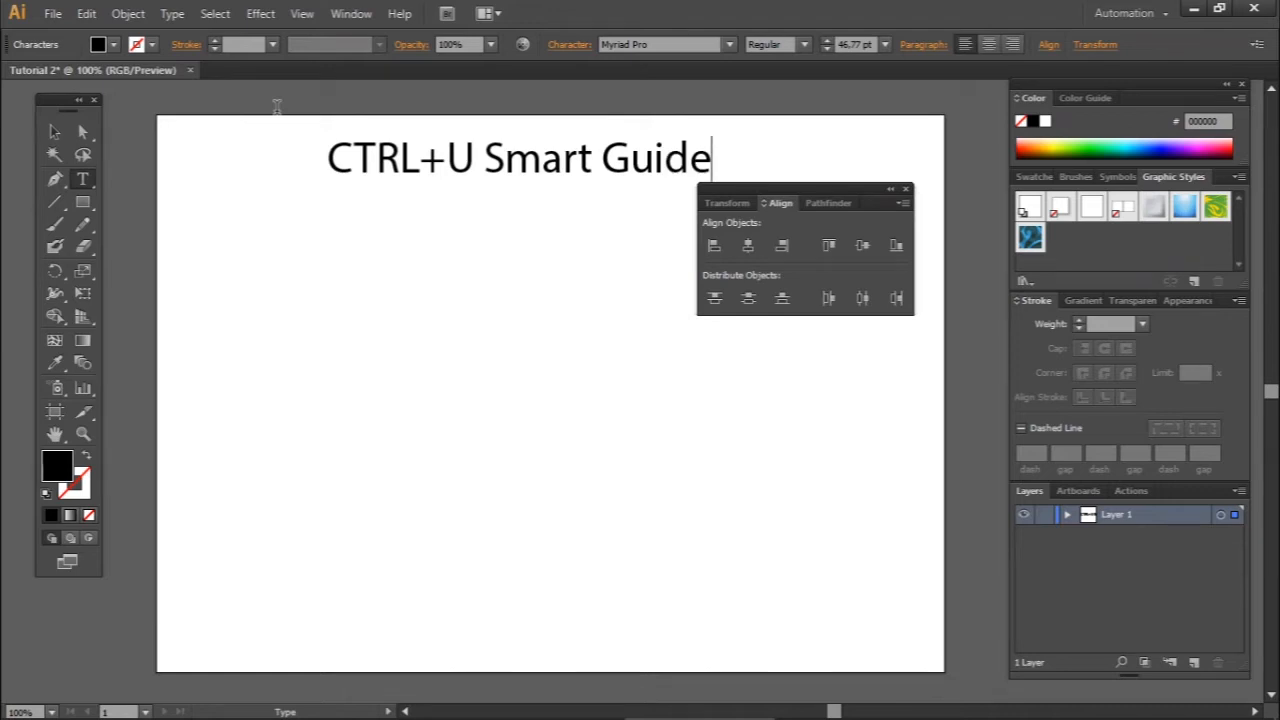
left_click(54, 132)
left_click_drag(812, 200, 840, 203)
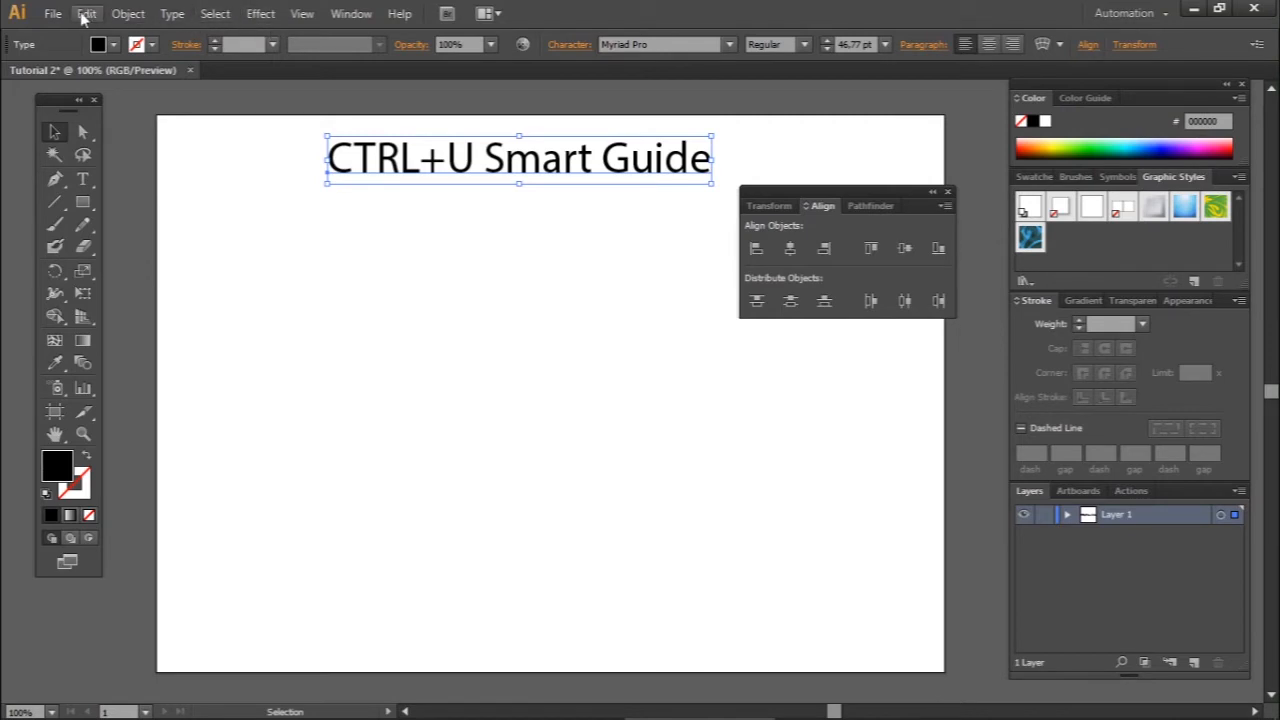
Step: Turn off Smart Guides
left_click(304, 15)
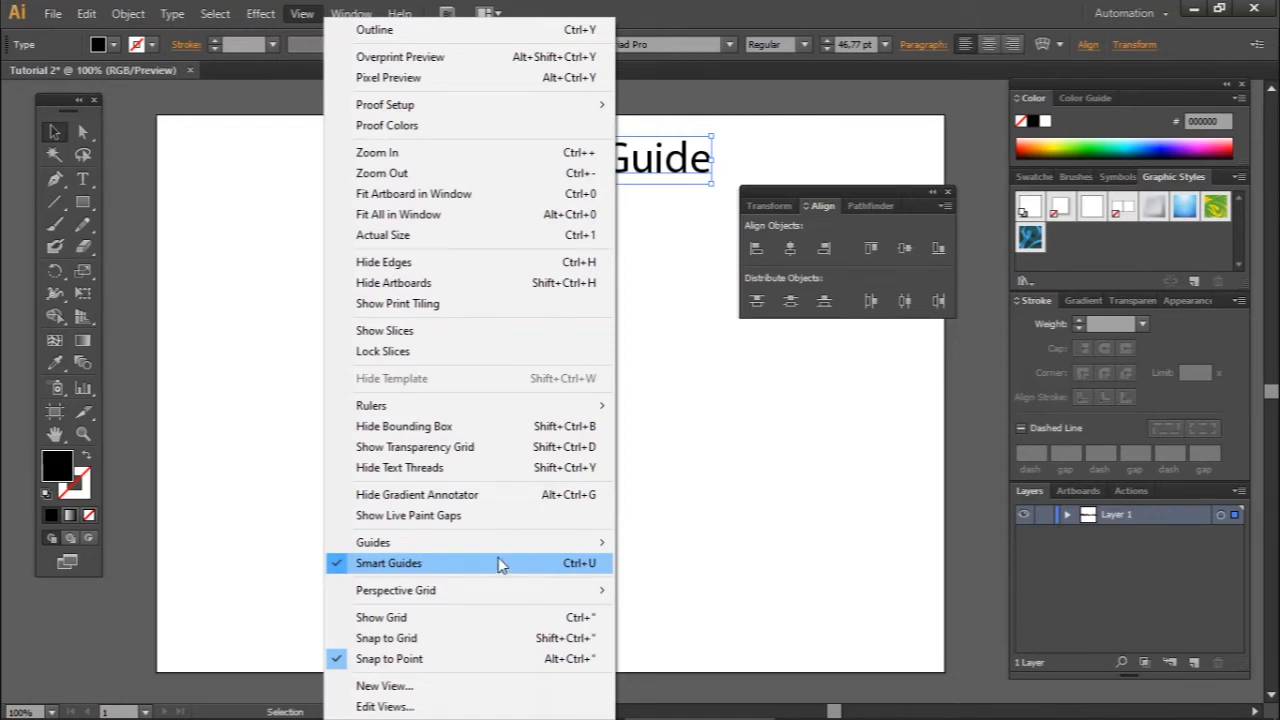
left_click(362, 565)
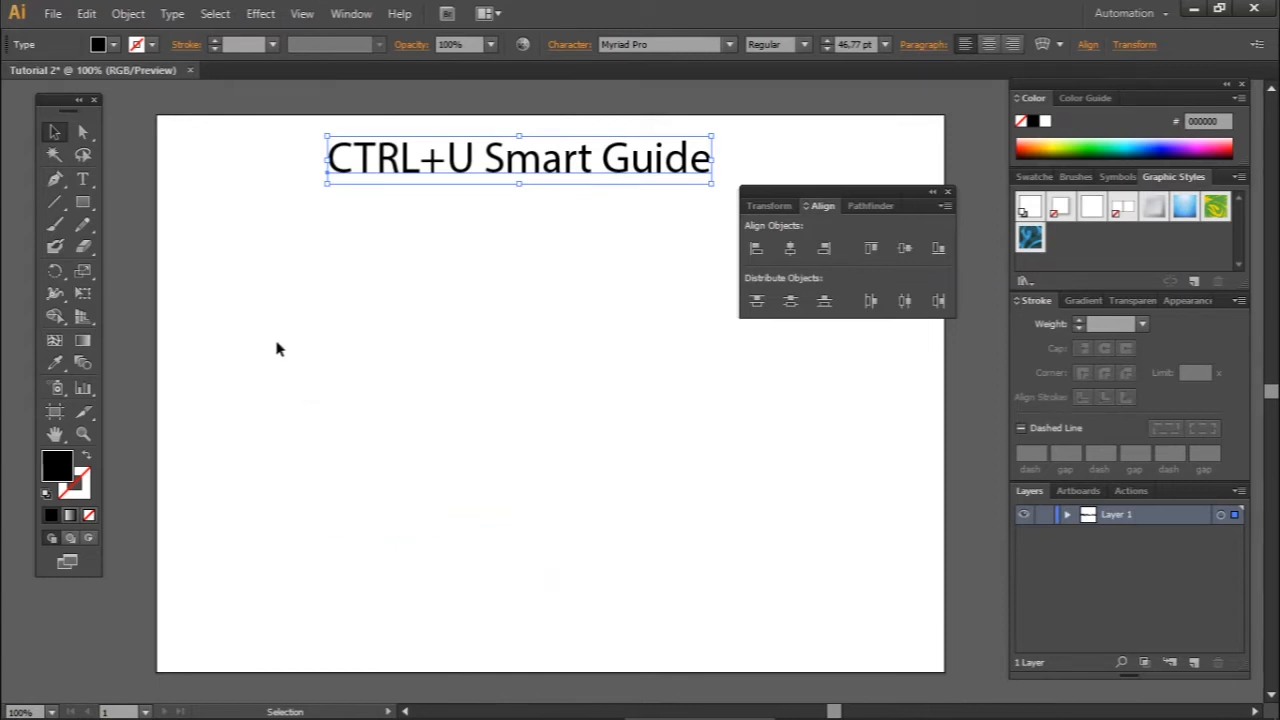
Step: Draw a rectangle below the heading in the artboard's upper-left area and fill it with bright blue
left_click(83, 202)
left_click_drag(207, 248, 377, 365)
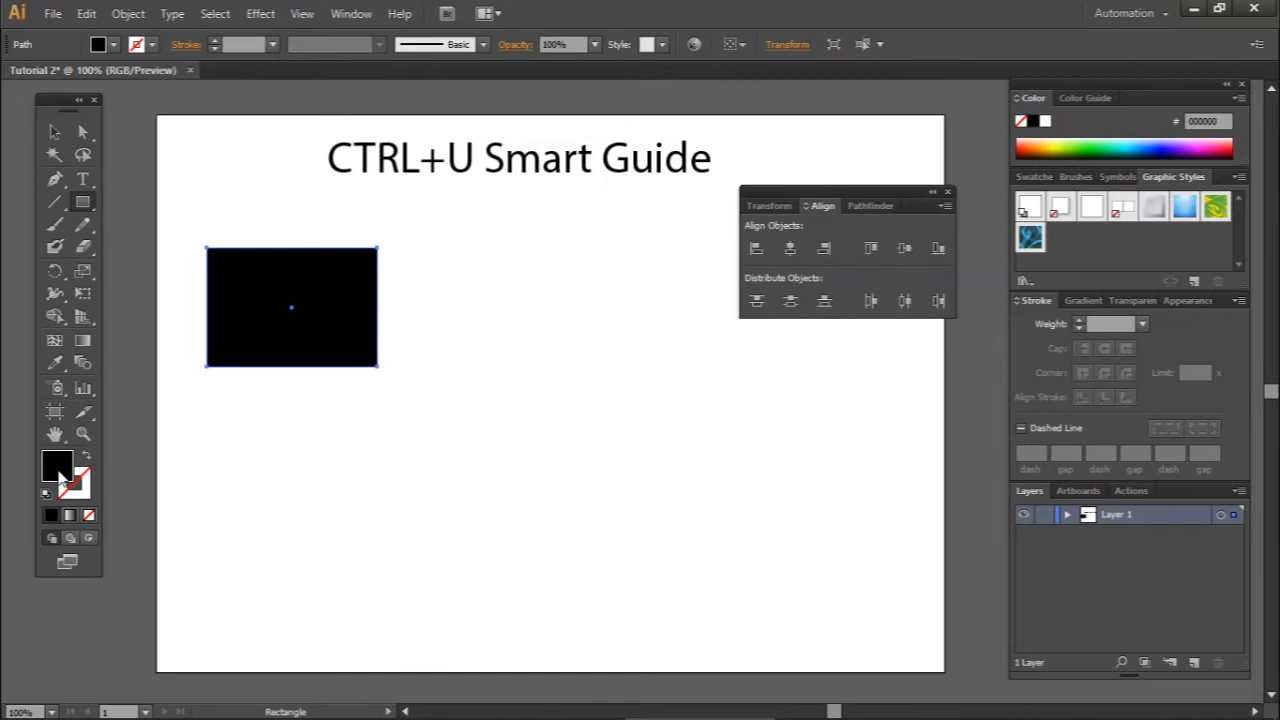
double_click(59, 476)
left_click(757, 263)
left_click(973, 249)
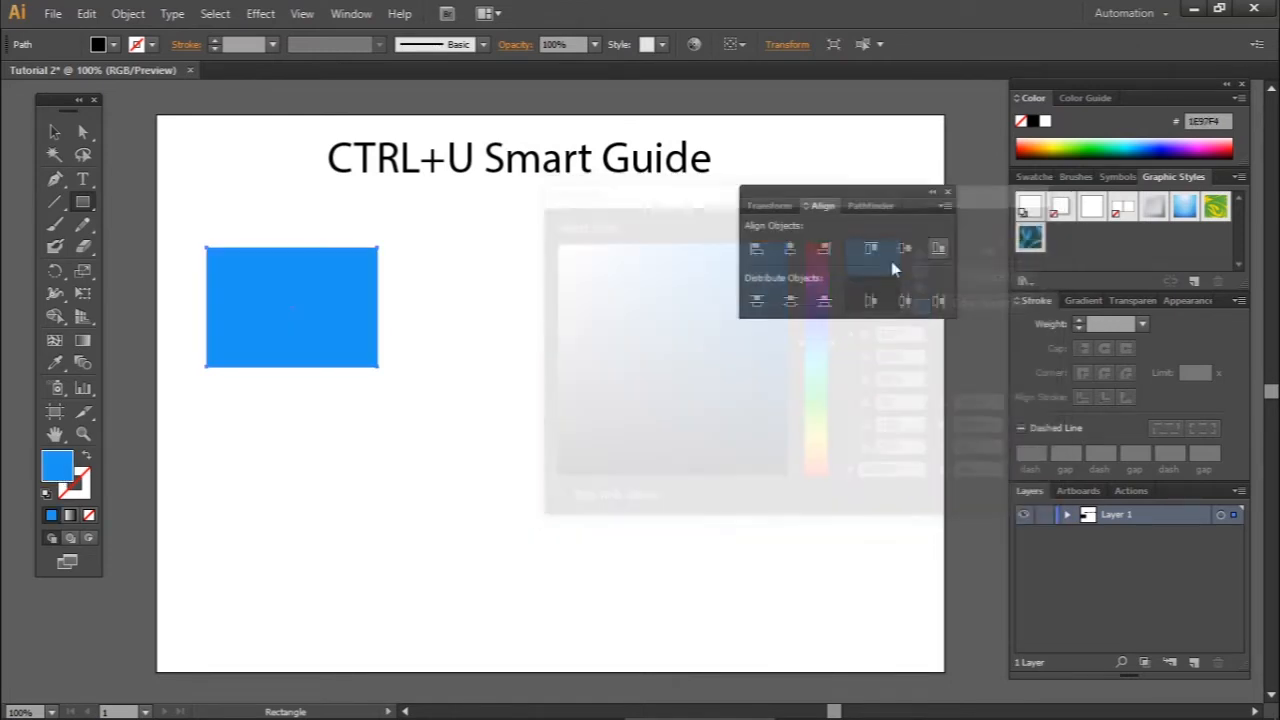
Step: Draw a circle to the lower right of the blue rectangle and fill it with magenta F220F2
left_click_drag(82, 202, 172, 246)
mouse_move(462, 331)
left_mouse_down()
mouse_move(506, 394)
mouse_move(574, 443)
left_mouse_up()
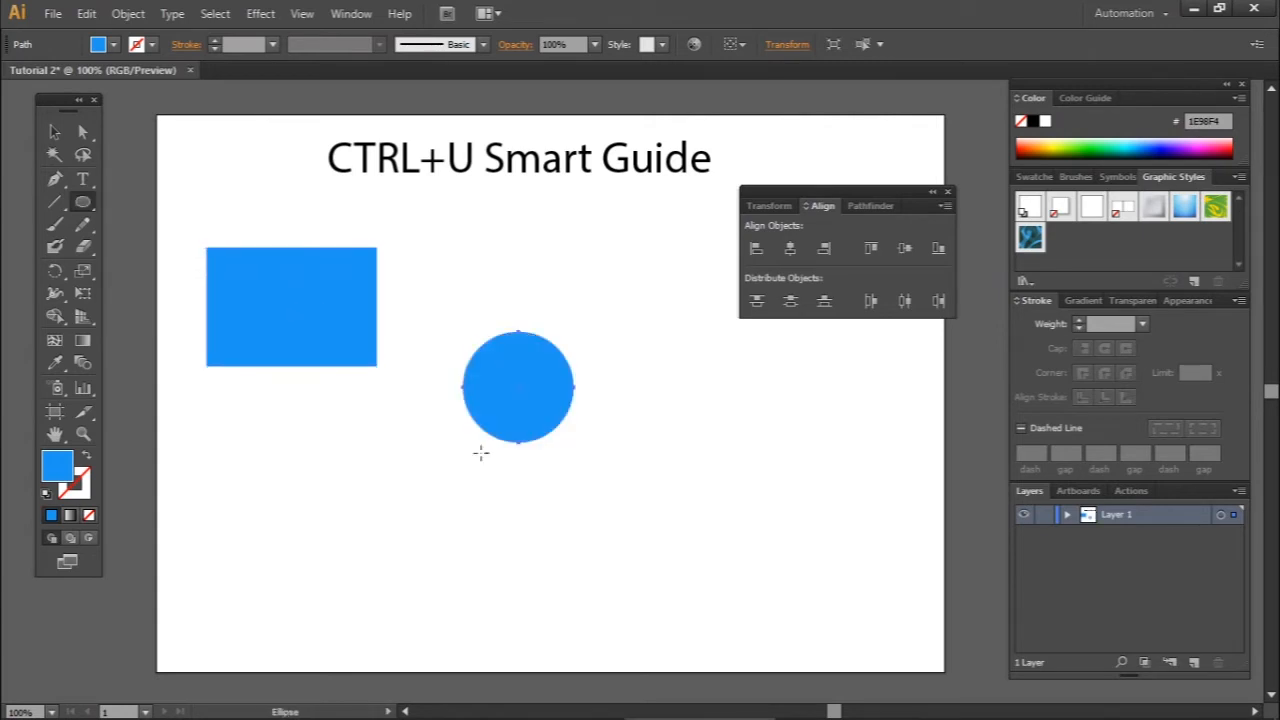
double_click(63, 470)
left_click(822, 287)
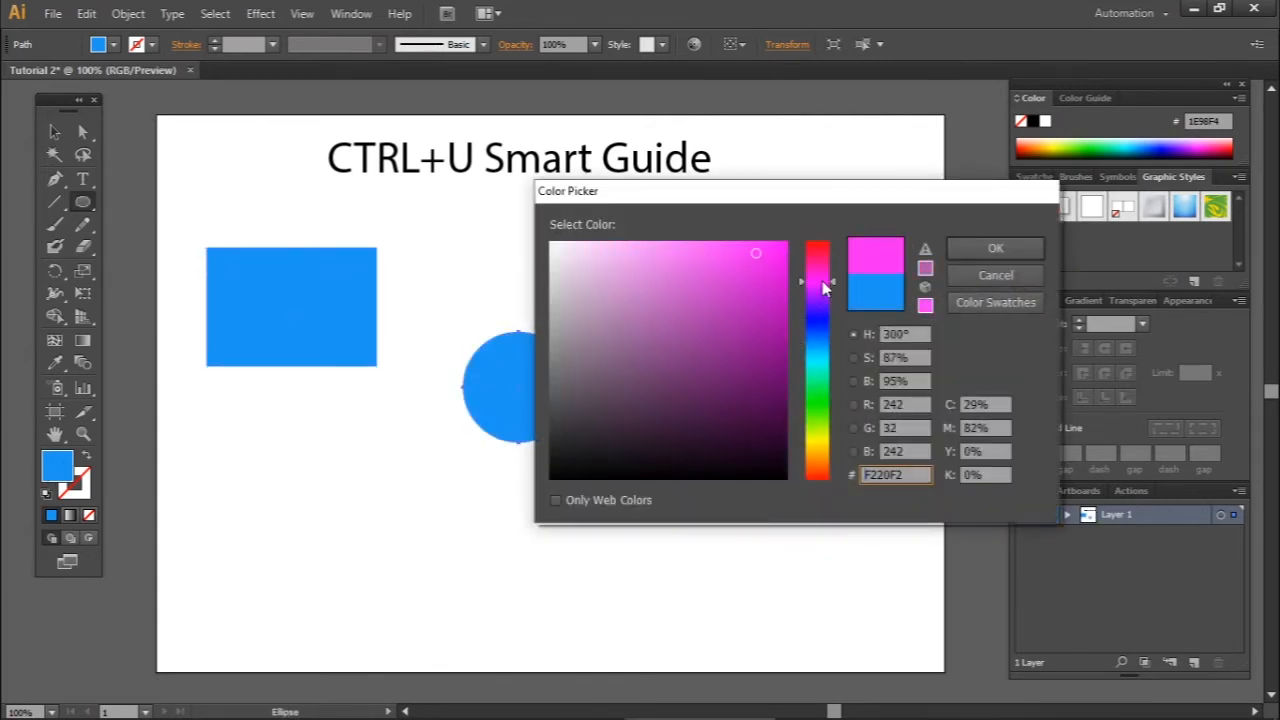
left_click(995, 248)
left_click(55, 133)
Step: Move the magenta circle freely below the blue rectangle and back up beside its right edge
left_click(594, 385)
left_click(543, 392)
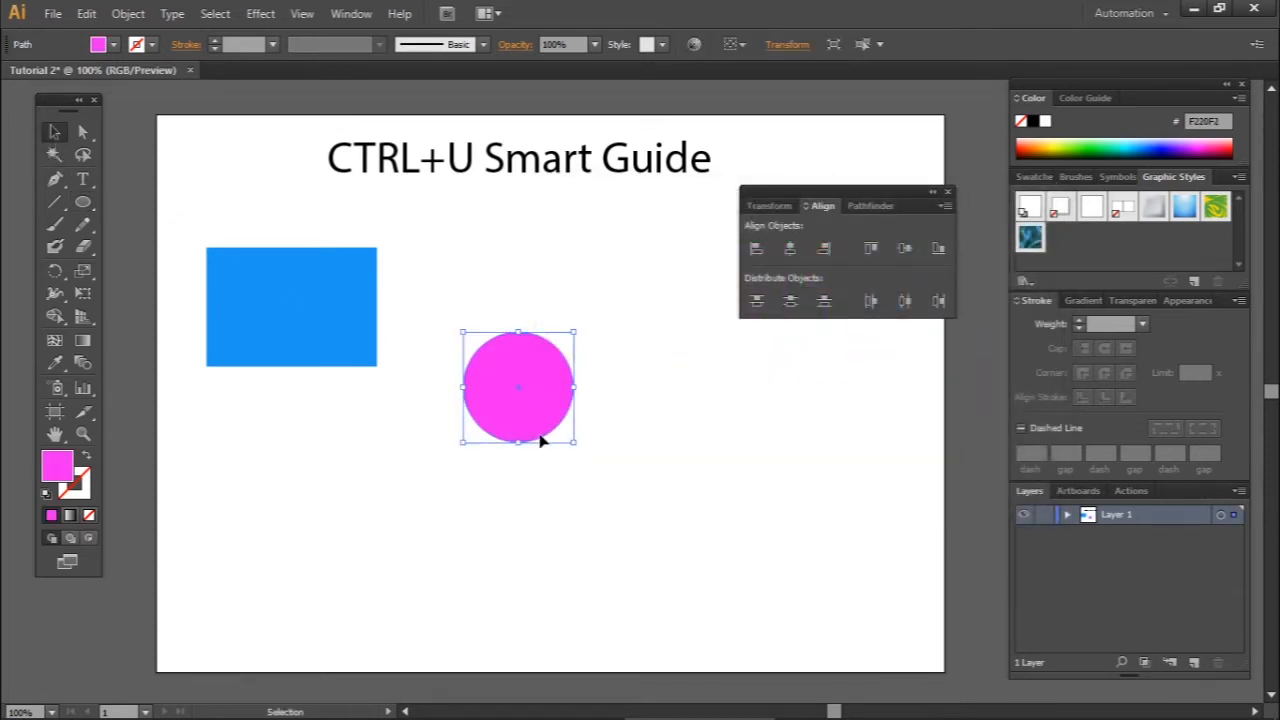
left_click_drag(528, 403, 304, 485)
left_click_drag(278, 471, 480, 324)
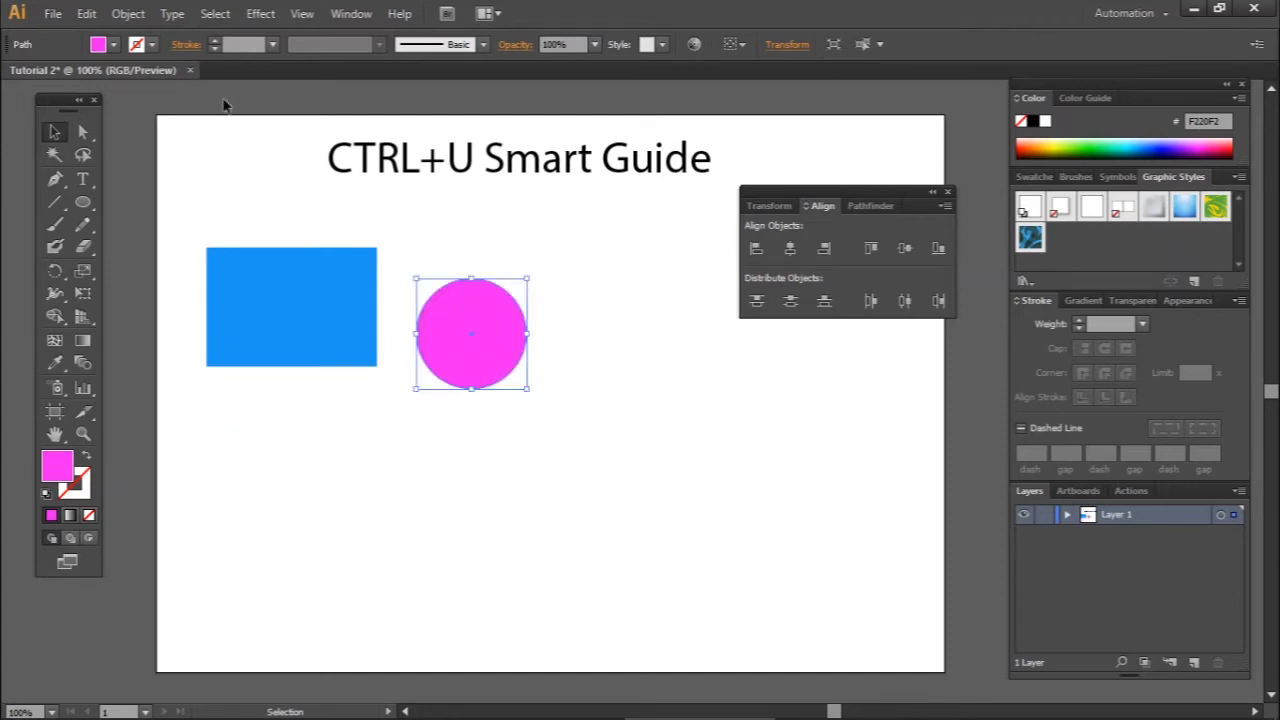
Step: Turn on Smart Guides and move the magenta circle below the rectangle, snapping it to the rectangle's left edge
left_click(304, 15)
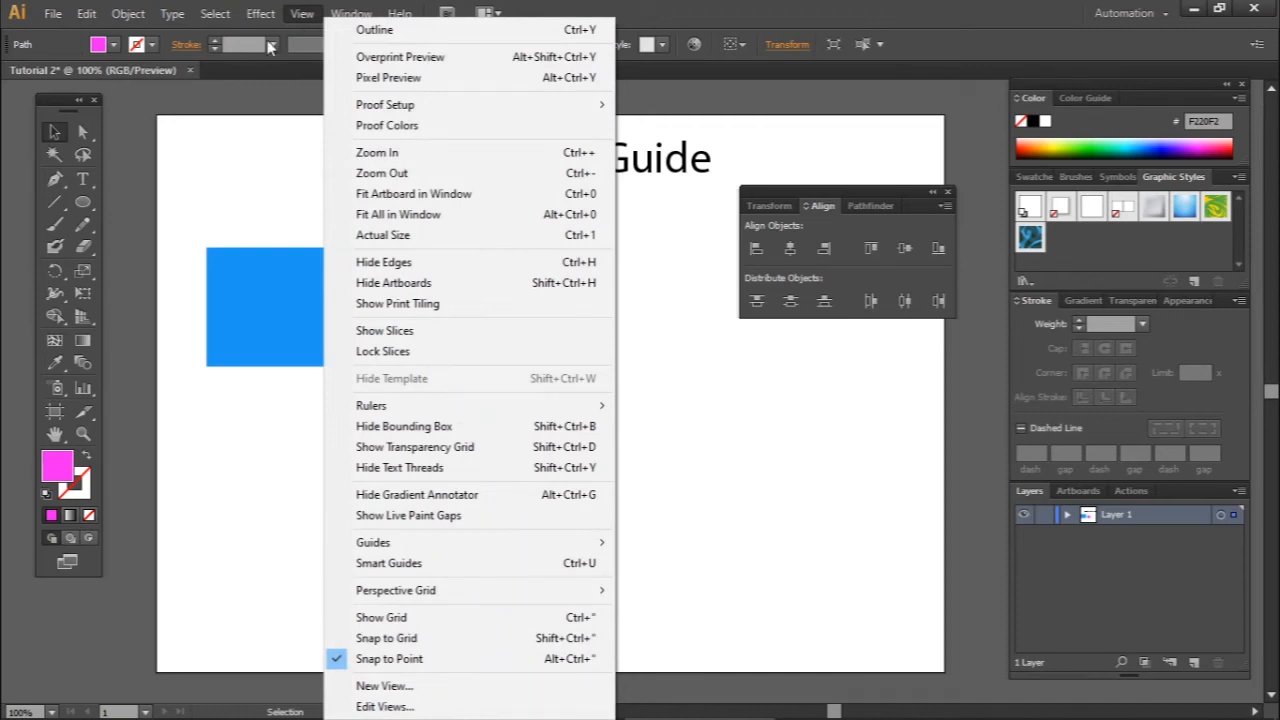
left_click(455, 567)
left_click(577, 454)
left_click_drag(486, 348, 305, 460)
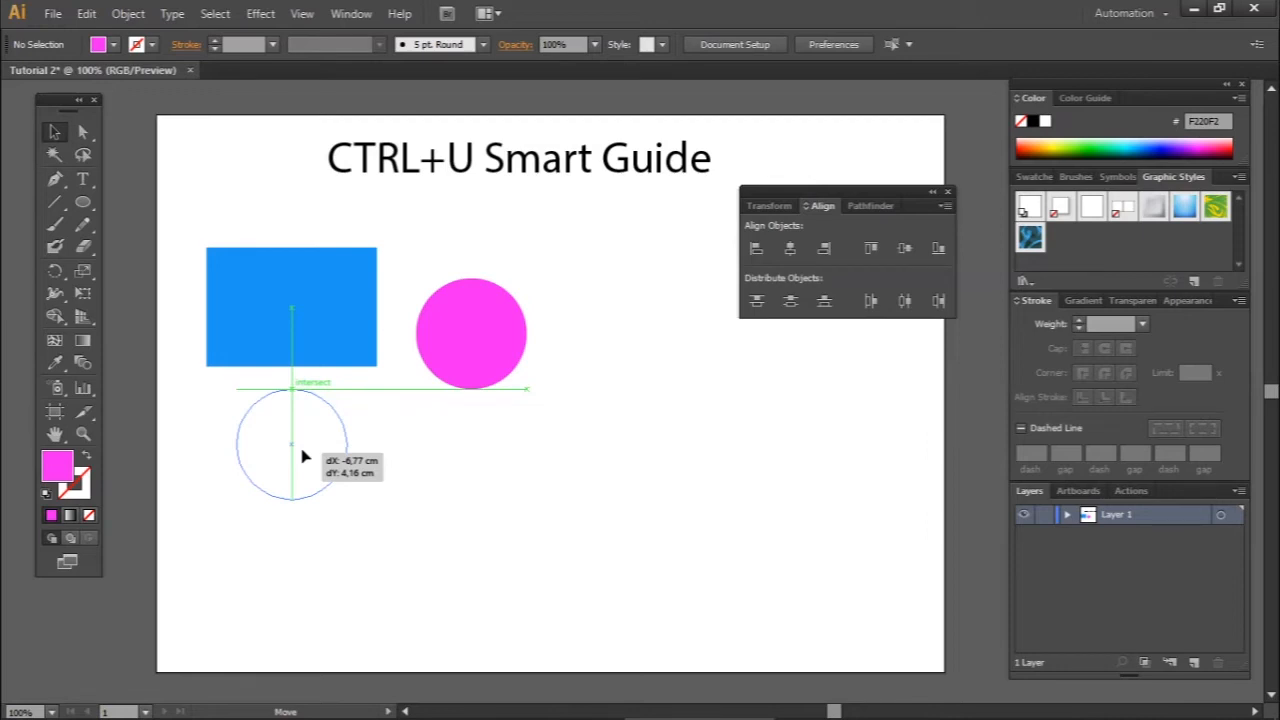
left_click_drag(304, 456, 271, 468)
left_click(493, 417)
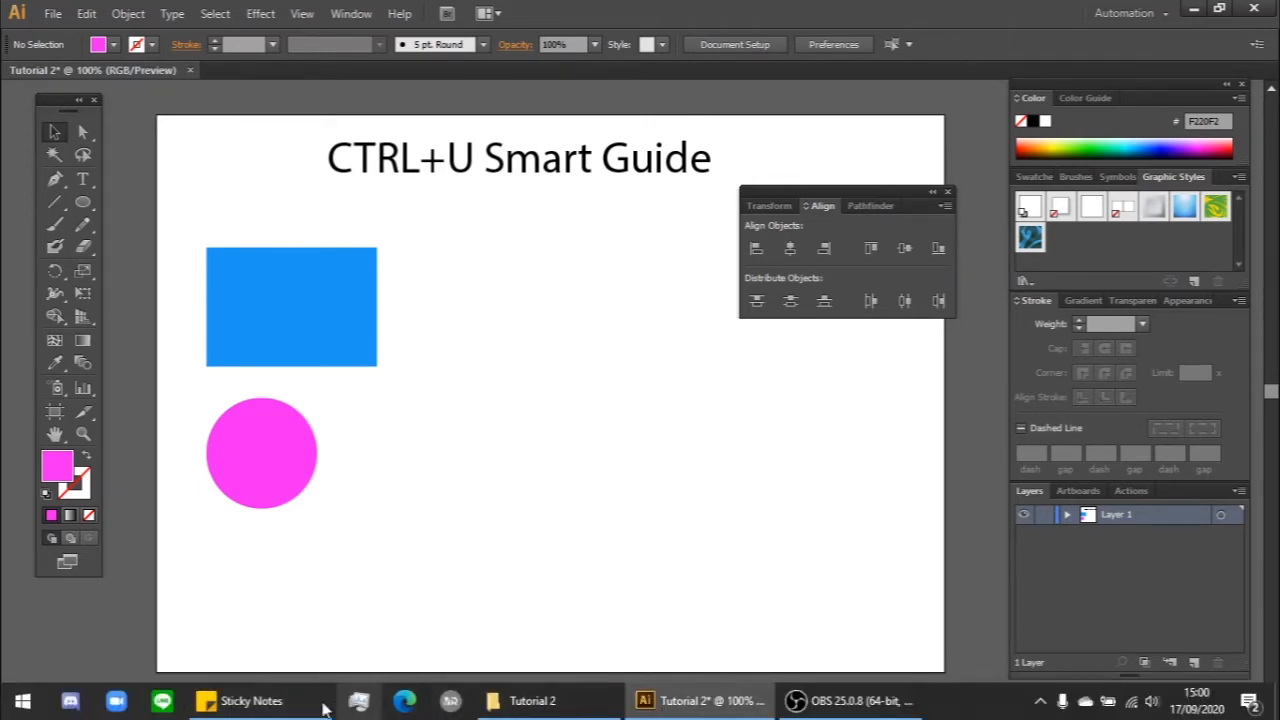
Step: Check the tutorial outline in Sticky Notes, return to the Illustrator document, and look over its View commands
left_click(318, 700)
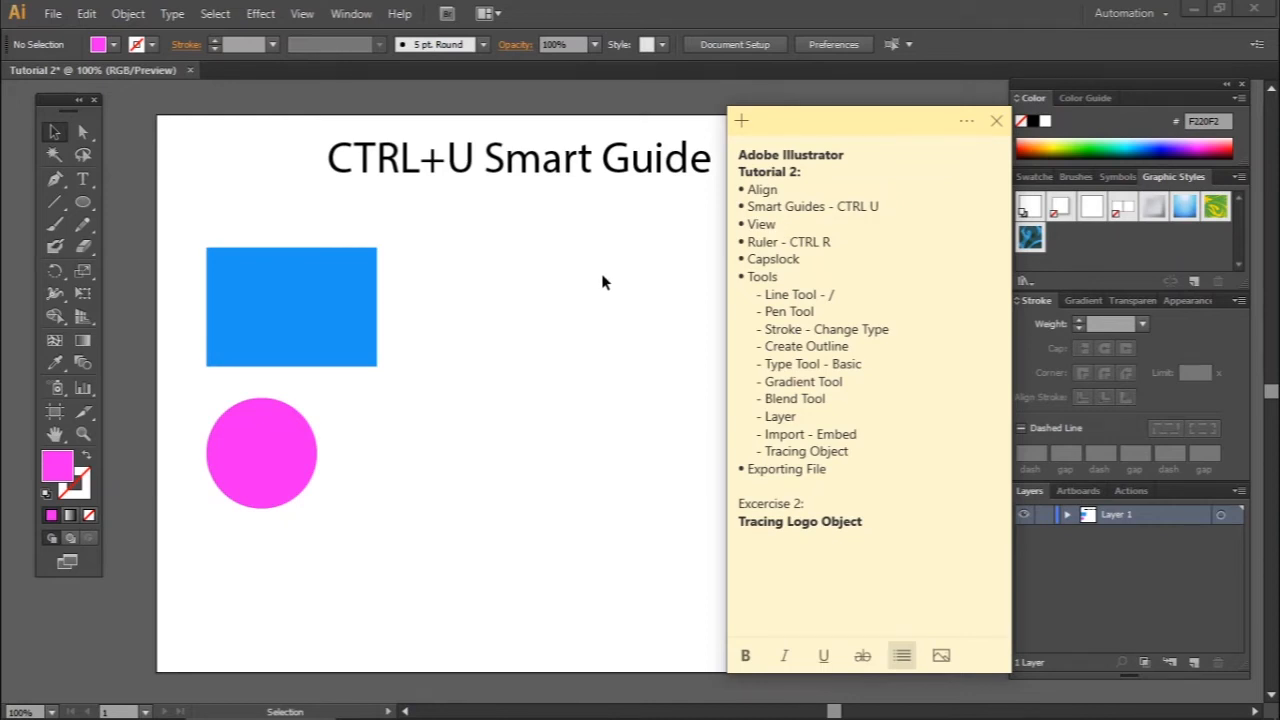
key("alt+Tab")
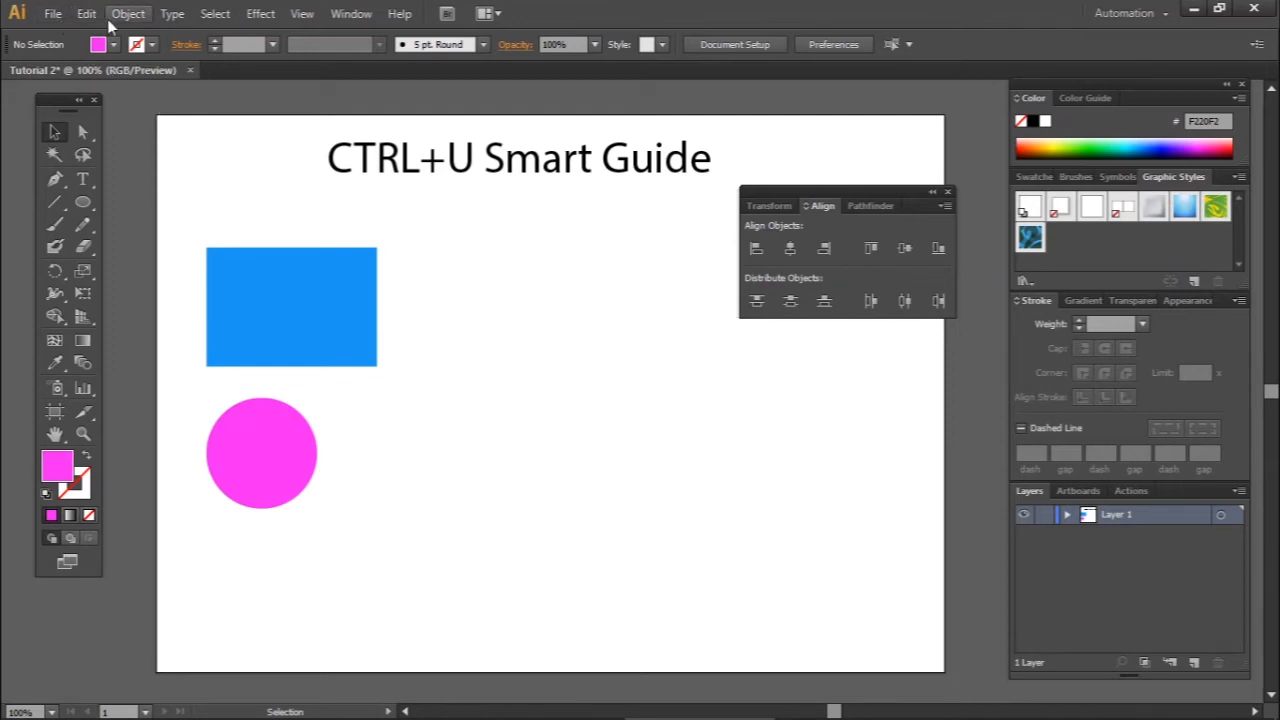
left_click(303, 14)
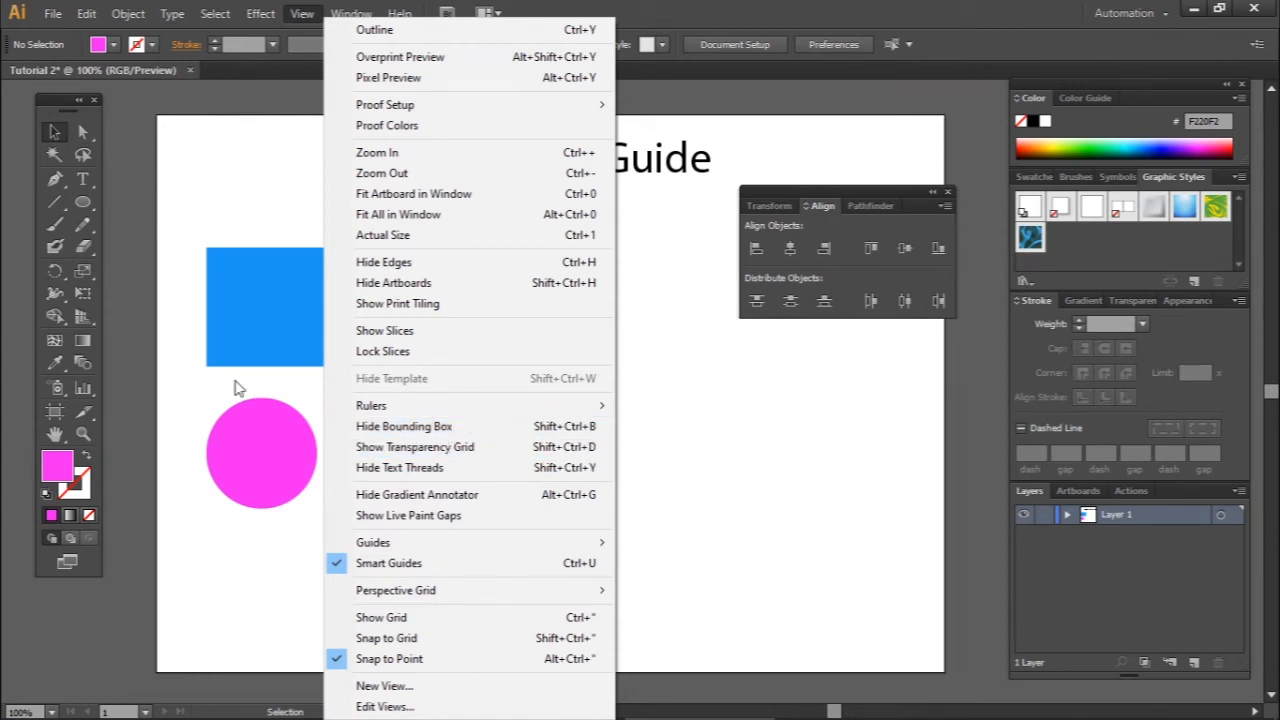
left_click(196, 398)
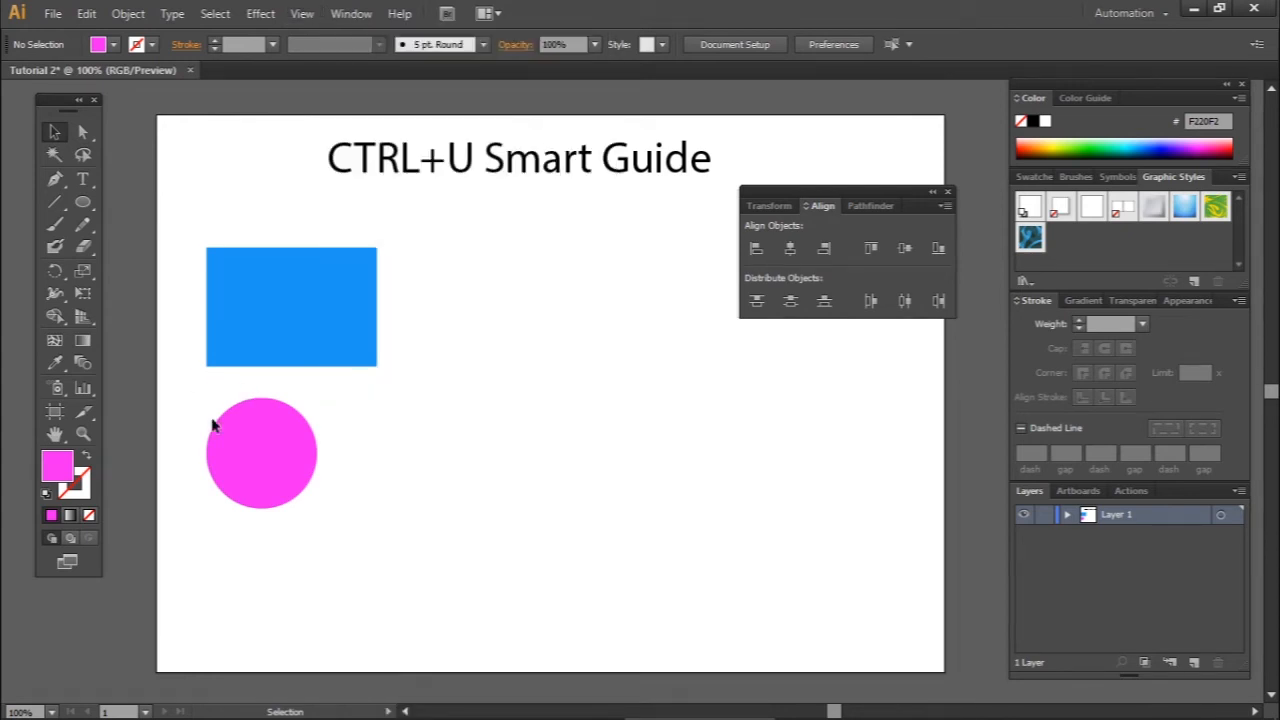
Step: Move the magenta circle from below the blue rectangle to the open space on the rectangle's right side
left_click(257, 454)
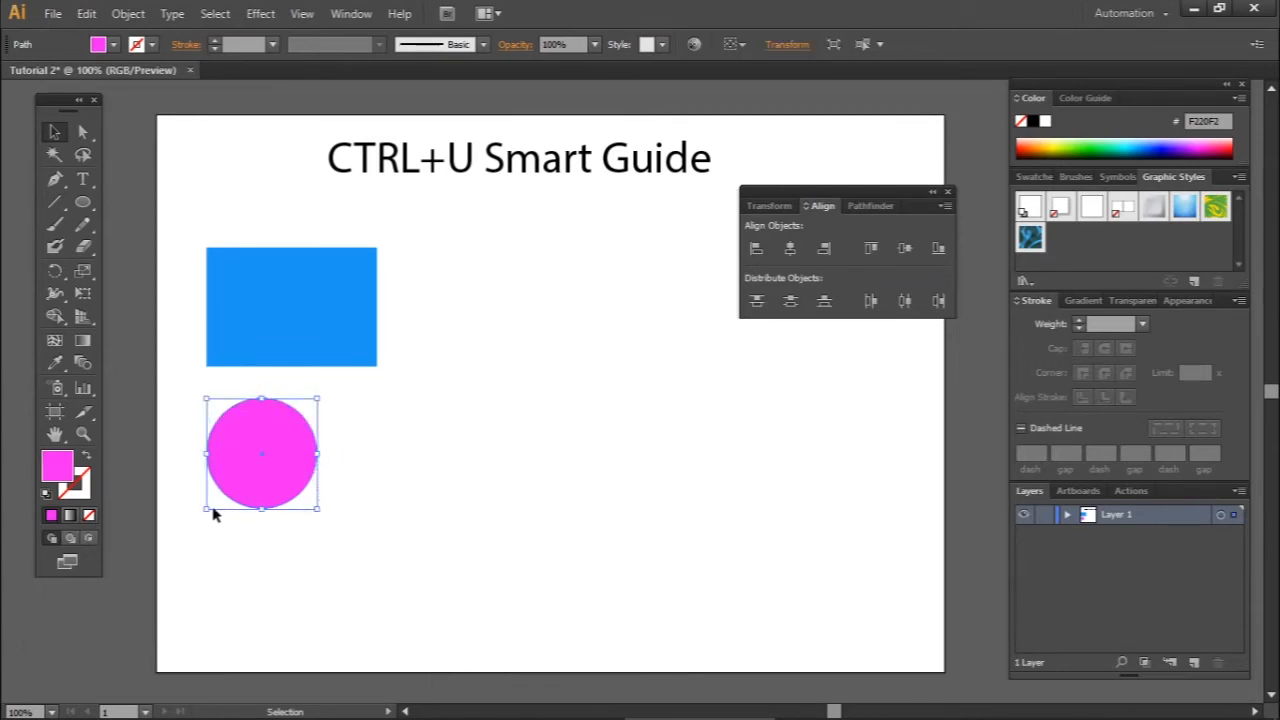
left_click_drag(274, 472, 466, 368)
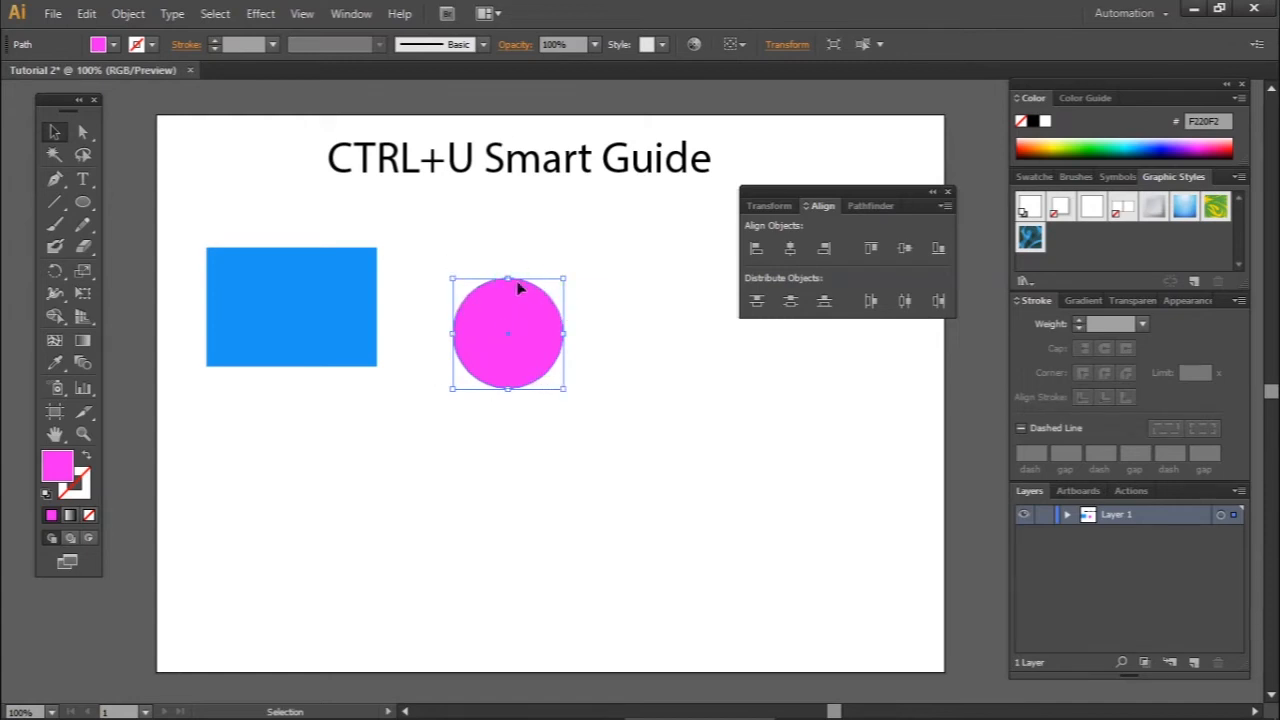
left_click_drag(509, 350, 488, 355)
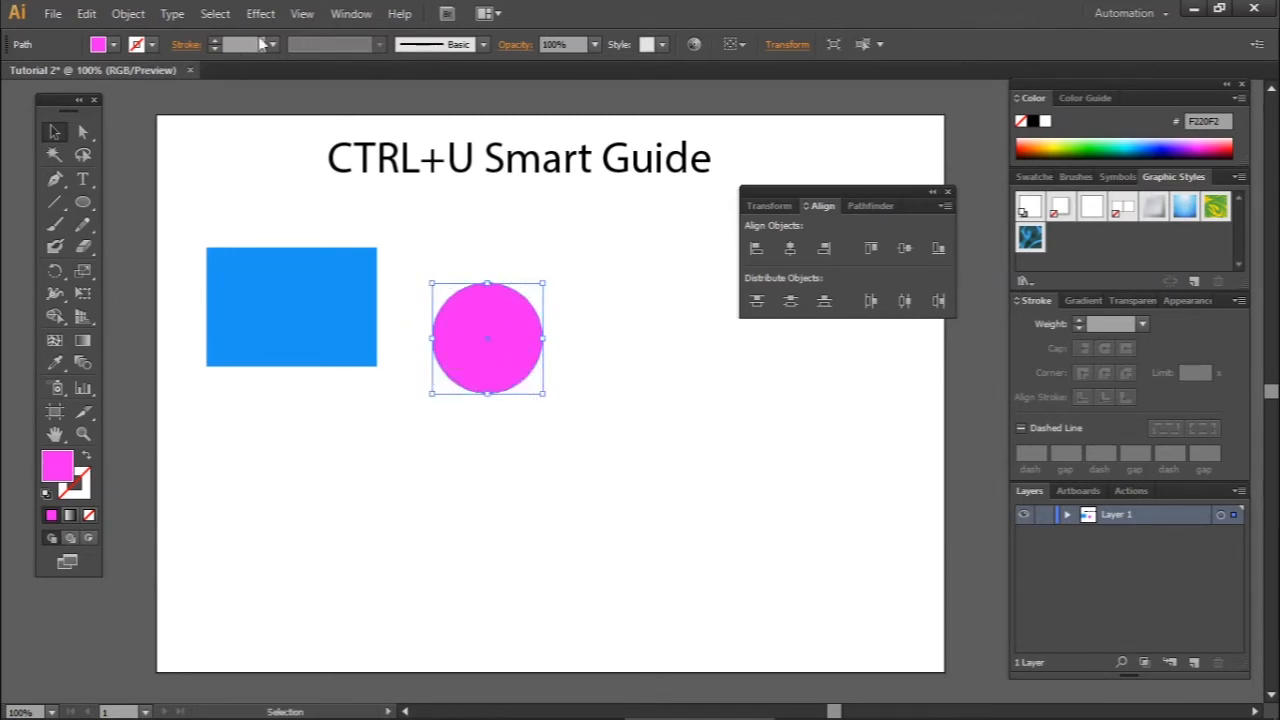
Step: Hide the bounding box and move the magenta circle closer to the blue rectangle, aligning their upper edges
left_click(302, 13)
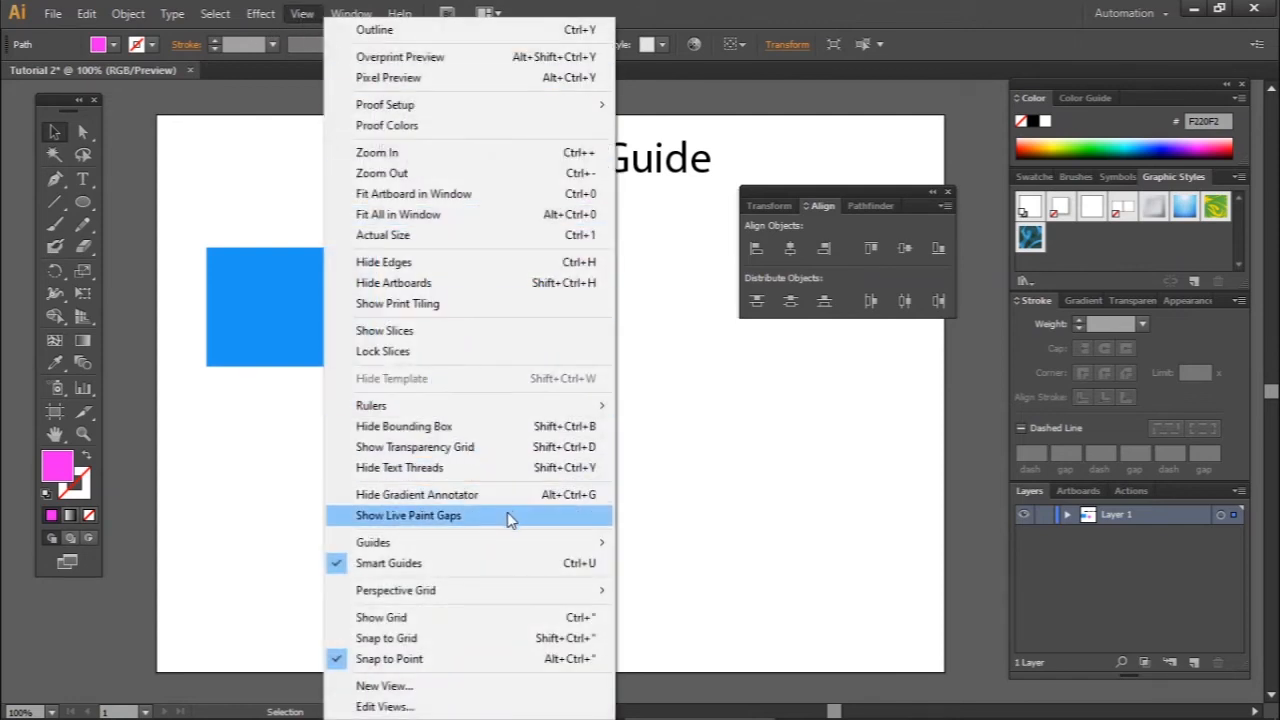
left_click(490, 426)
left_click(637, 431)
left_click(366, 337)
left_click_drag(478, 365, 460, 332)
left_click(294, 329)
left_click(330, 333)
left_click(346, 363)
left_click(523, 417)
left_click(440, 344)
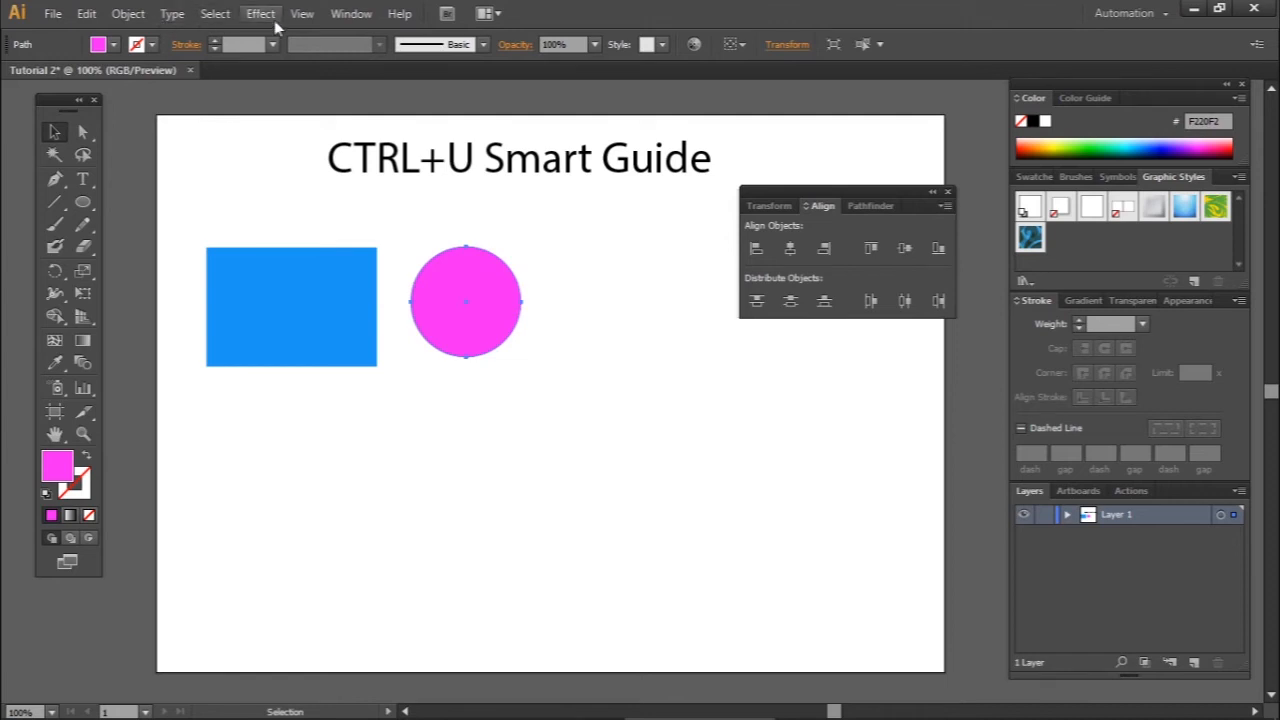
Step: Show the bounding box again and deselect the magenta circle
left_click(303, 14)
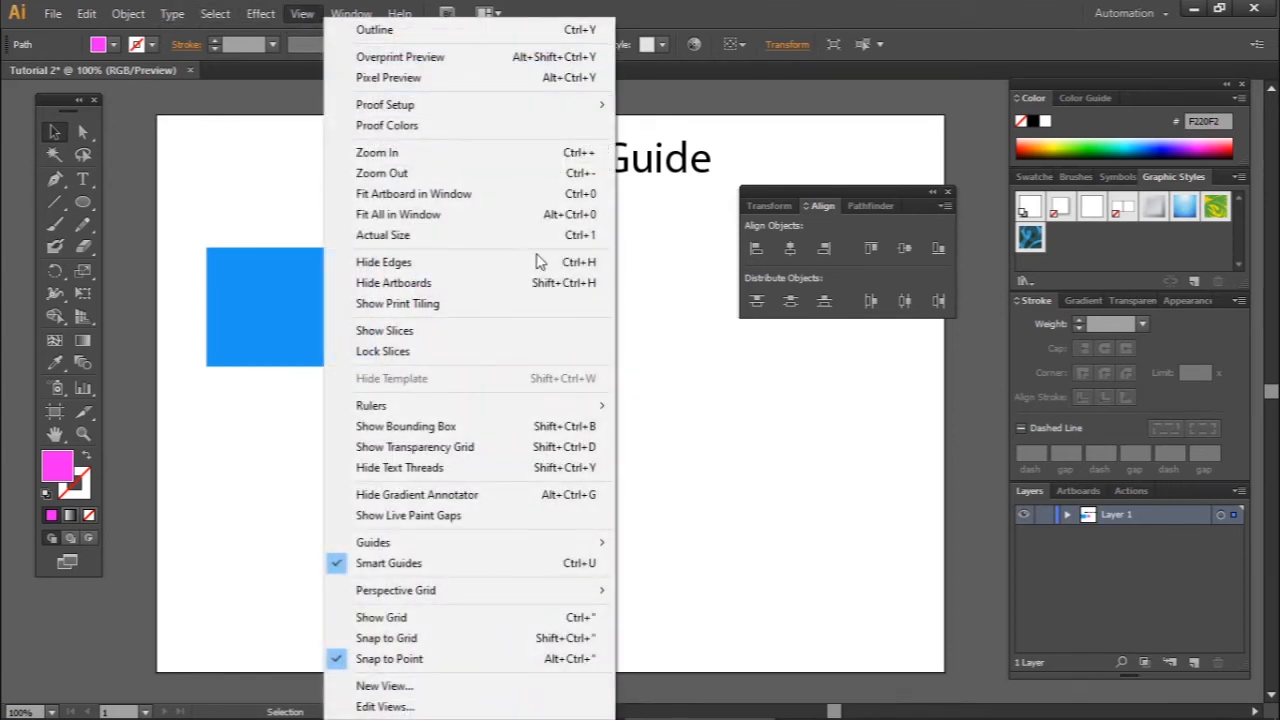
left_click(542, 435)
left_click(653, 413)
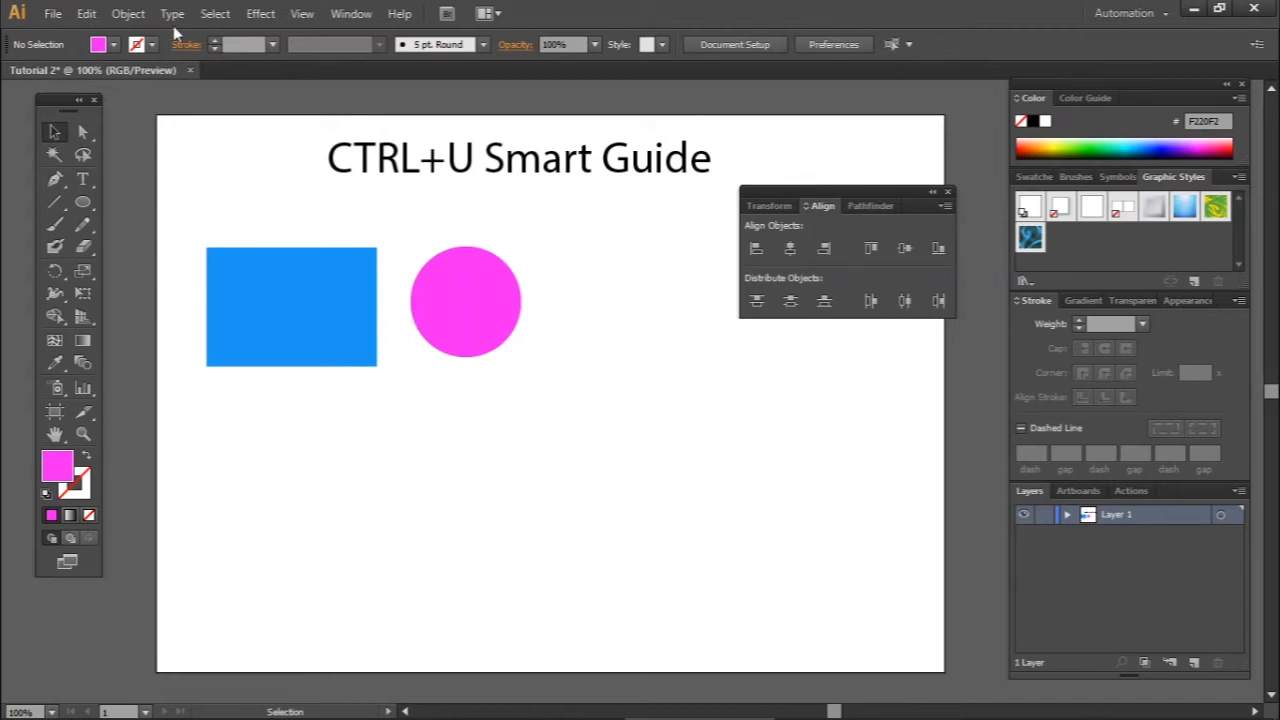
Step: Show the rulers along the edges of the document window
left_click(302, 14)
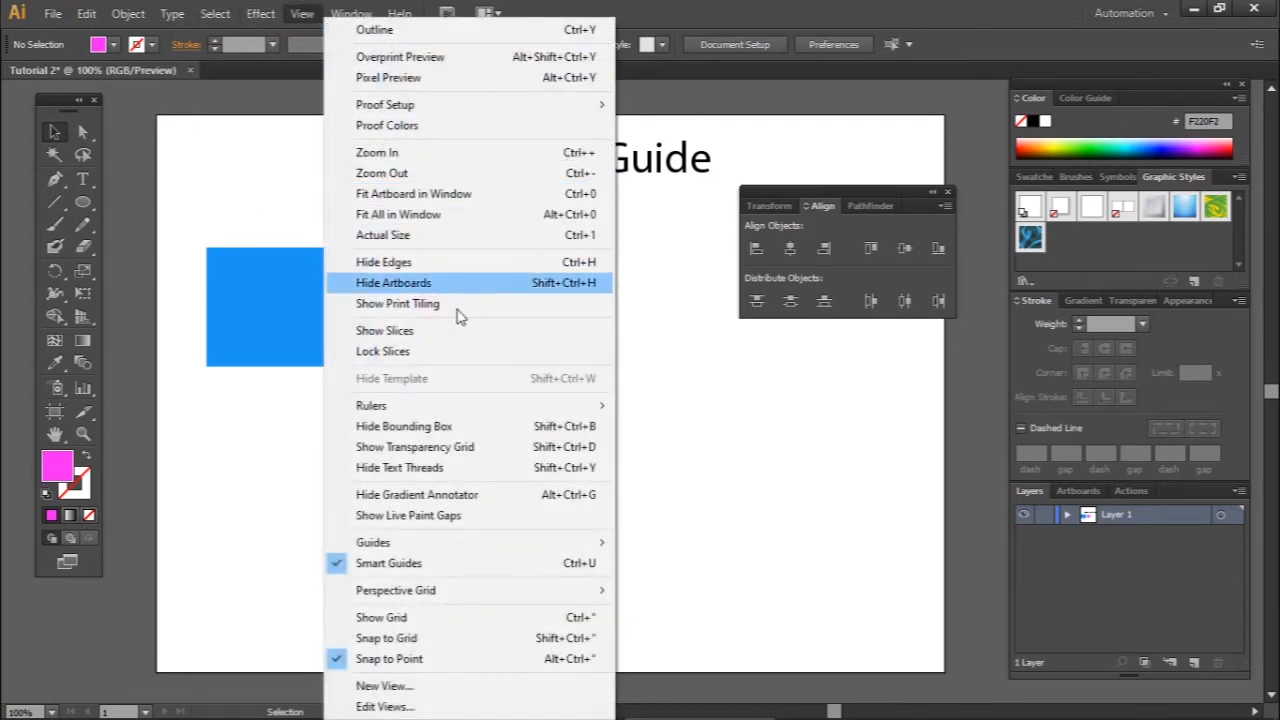
mouse_move(477, 408)
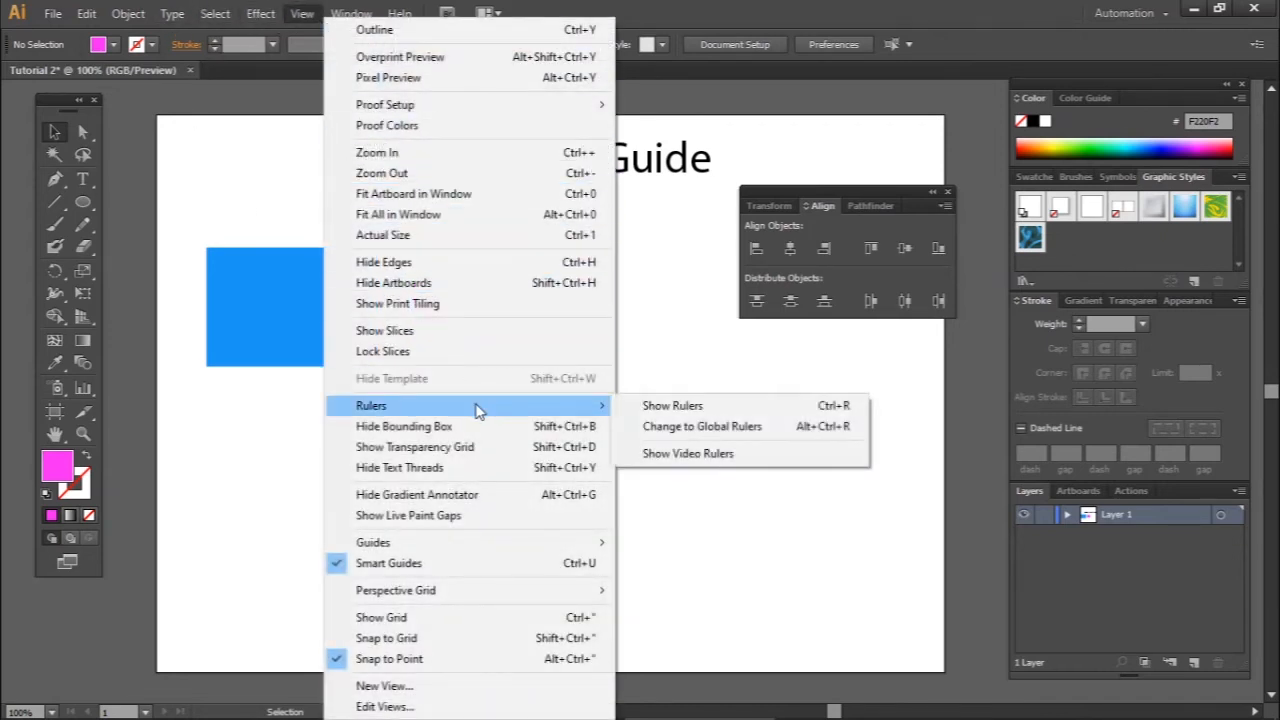
left_click(685, 415)
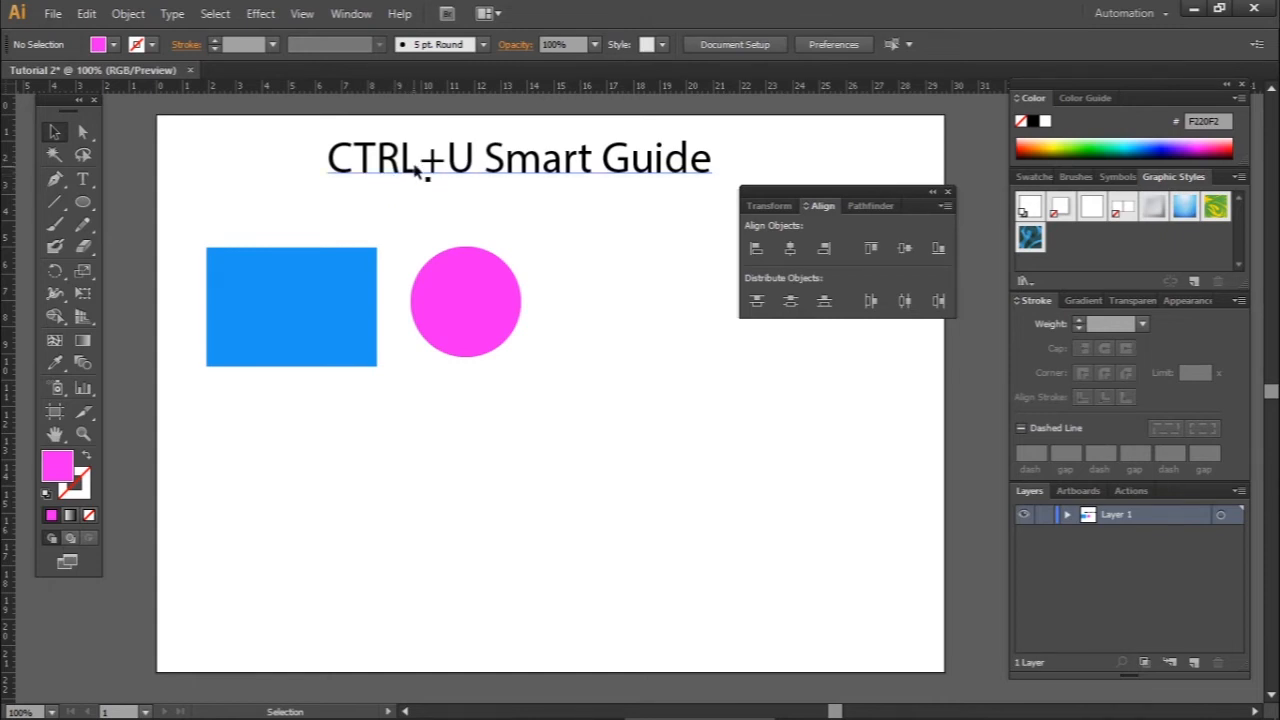
Step: Change the heading above the shapes to "CTRL+R - Ruler" and finish editing the text
double_click(445, 163)
double_click(462, 157)
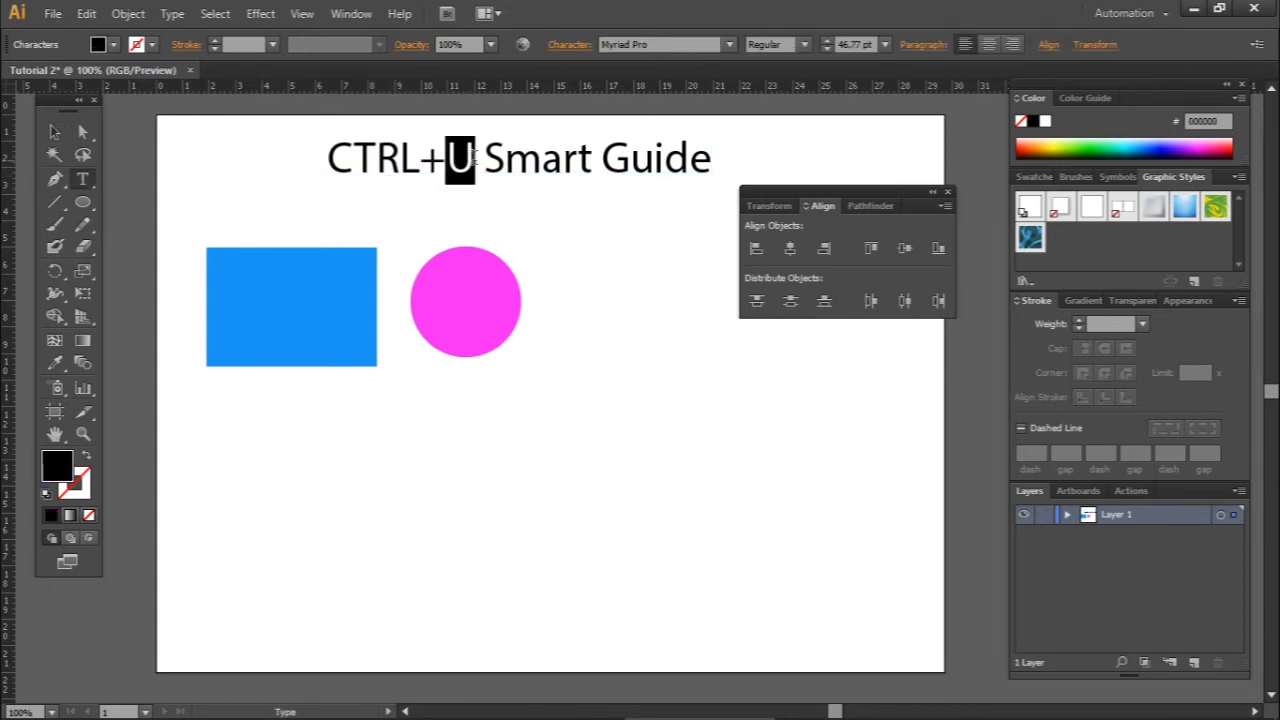
type("R")
left_click_drag(480, 158, 718, 166)
type("Ruler")
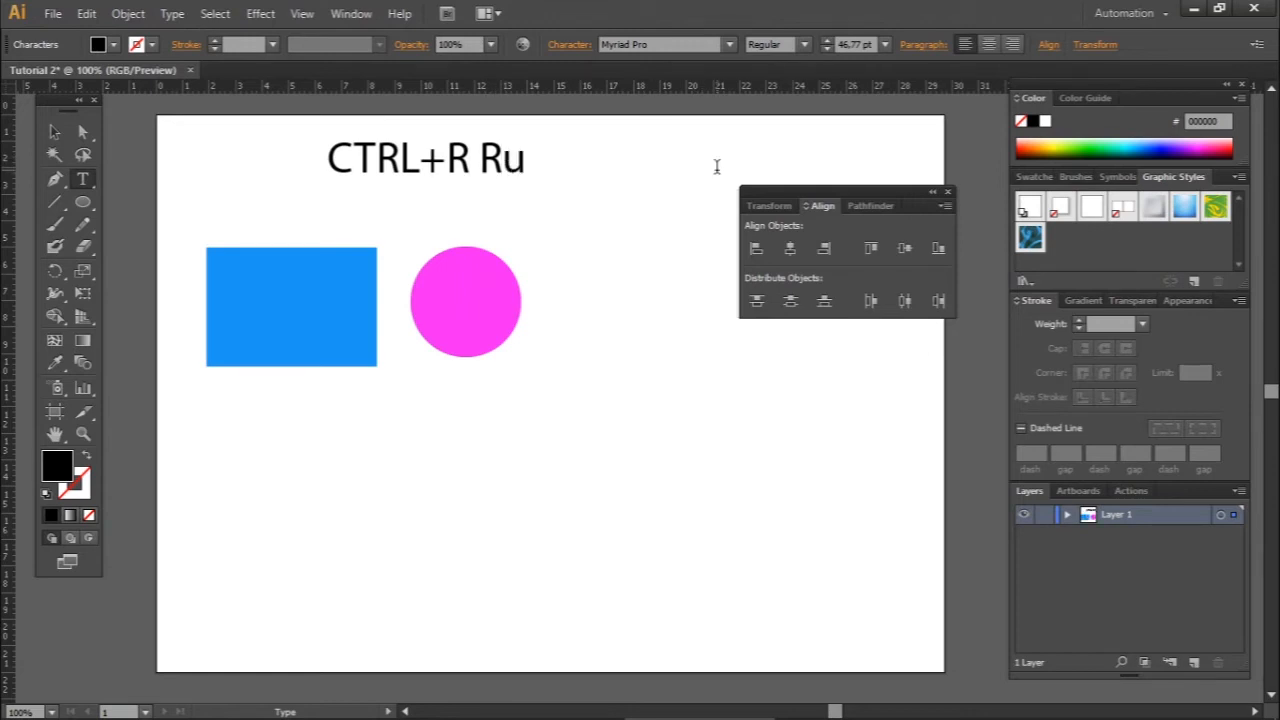
key("Left")
key("Left")
key("Left")
key("Left")
key("Left")
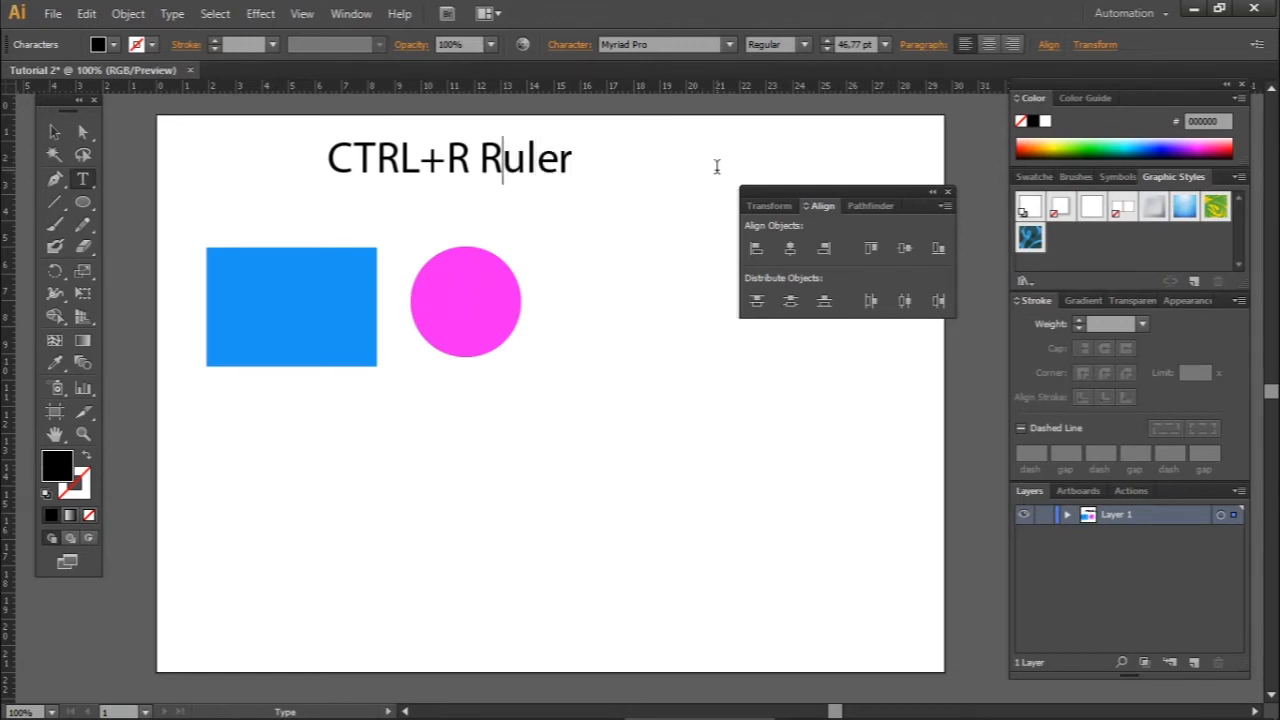
type("-")
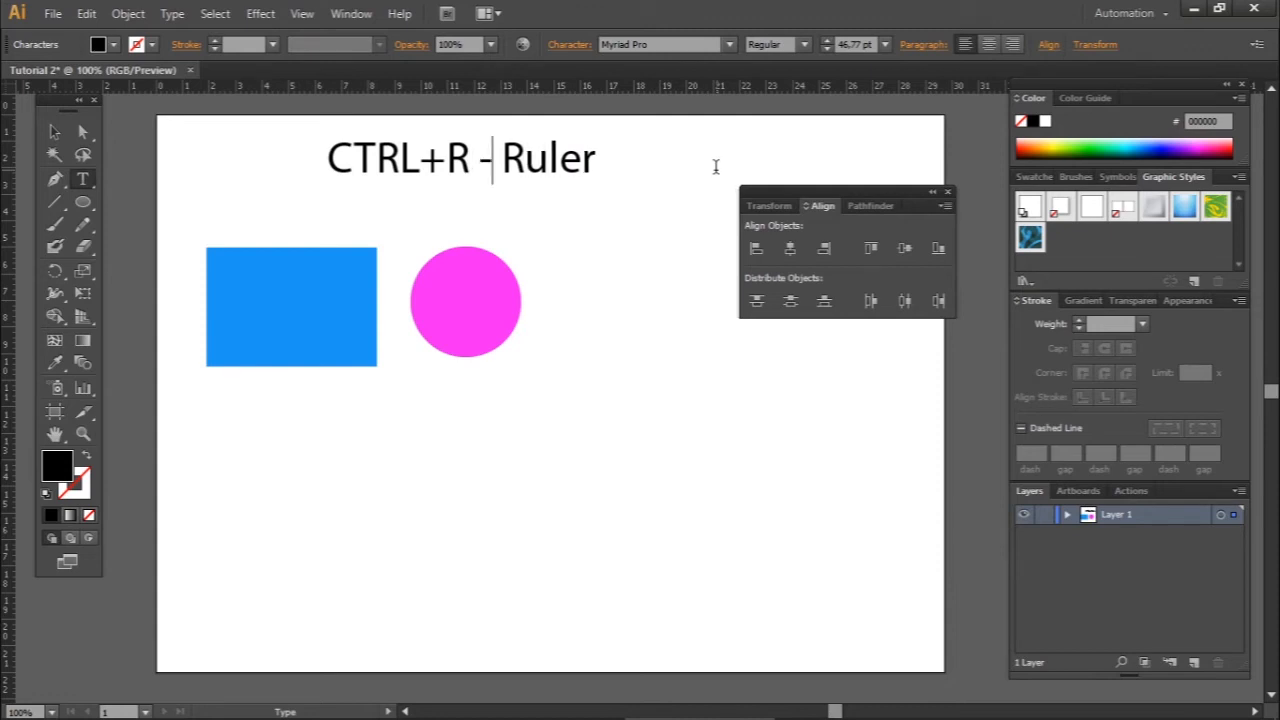
left_click(55, 131)
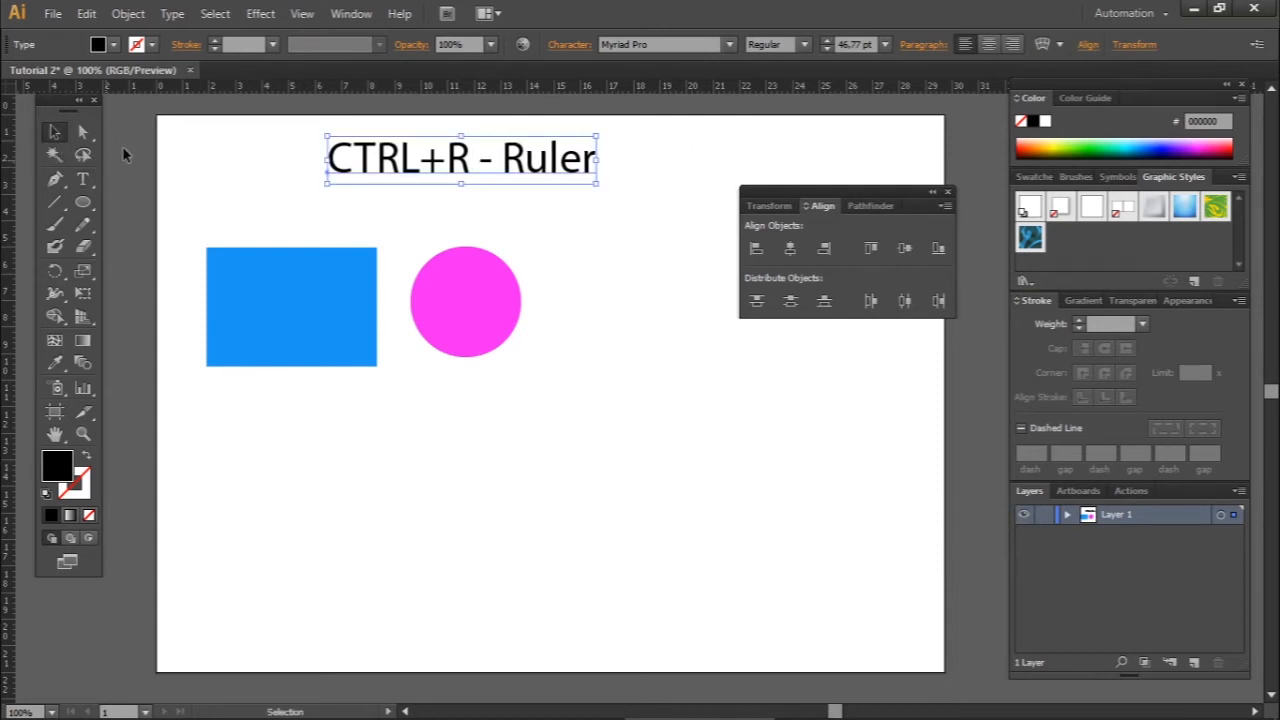
Step: Move the heading closer to the blue rectangle and open the tutorial outline in Sticky Notes
left_click(620, 278)
left_click_drag(532, 166, 424, 195)
left_click(575, 220)
mouse_move(490, 712)
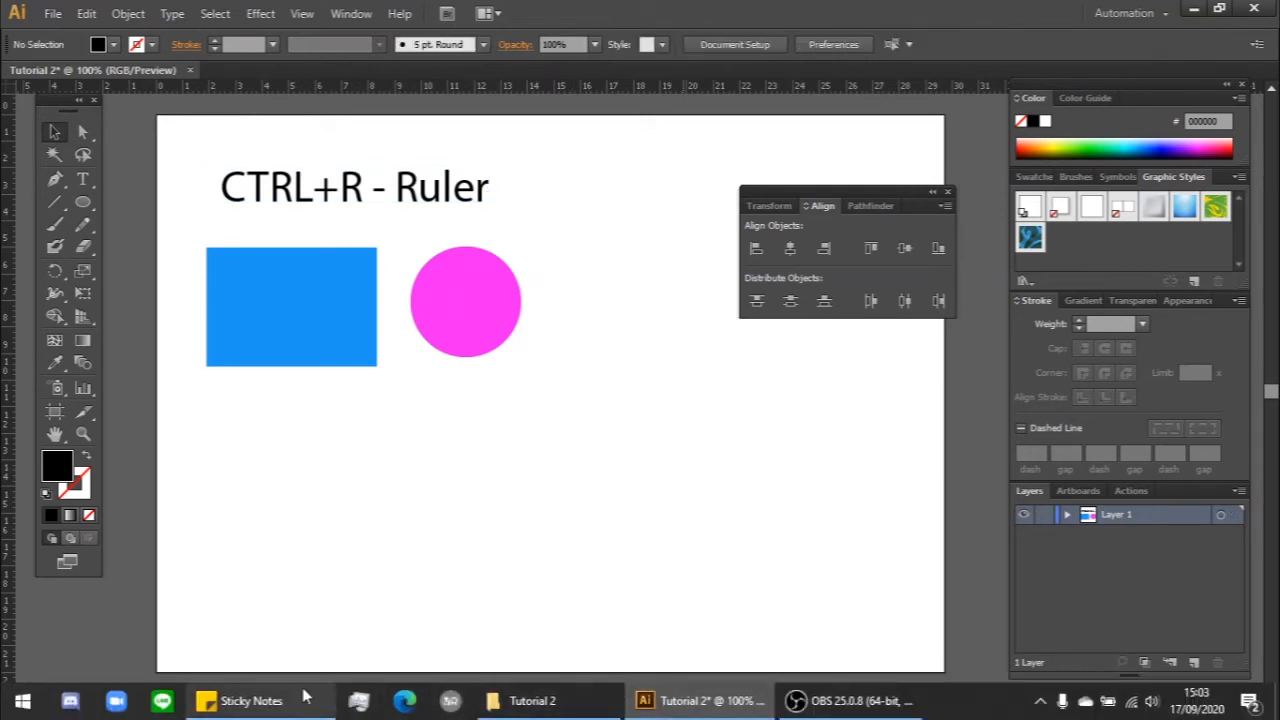
left_click(272, 706)
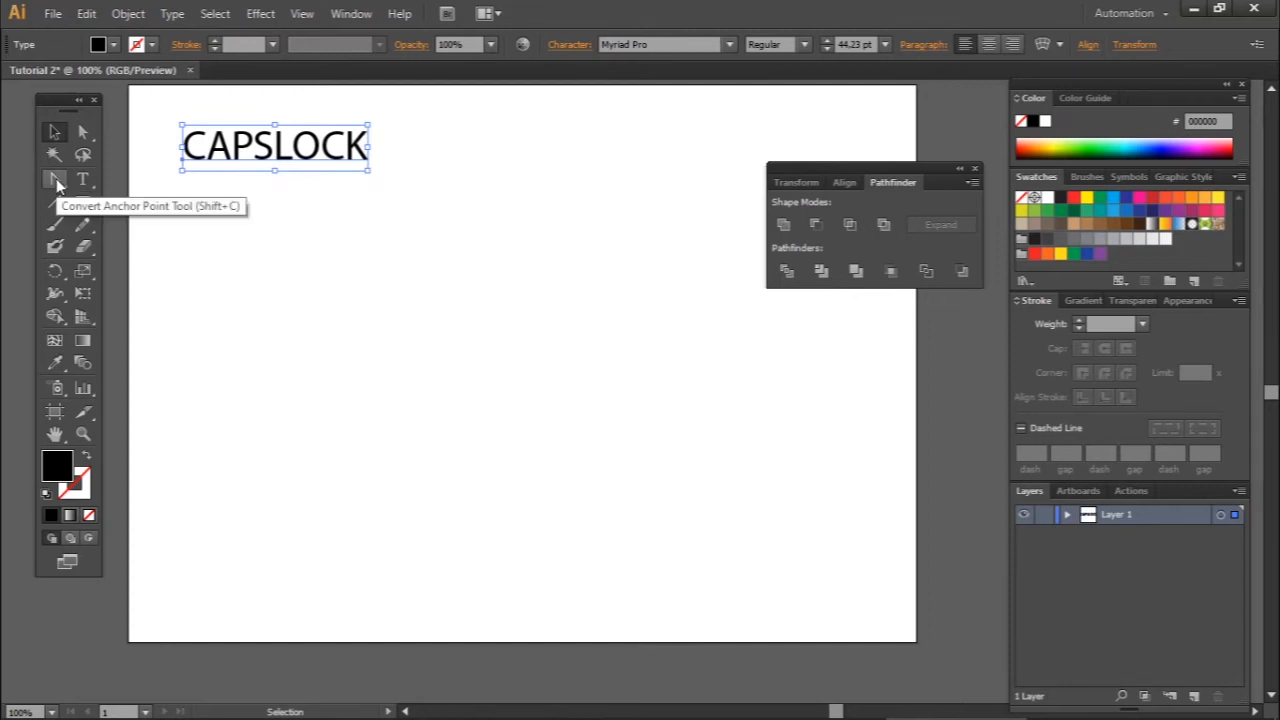
Step: Choose the Pen tool and toggle Caps Lock to switch between its precise crosshair and normal pointer
left_click_drag(57, 183, 145, 178)
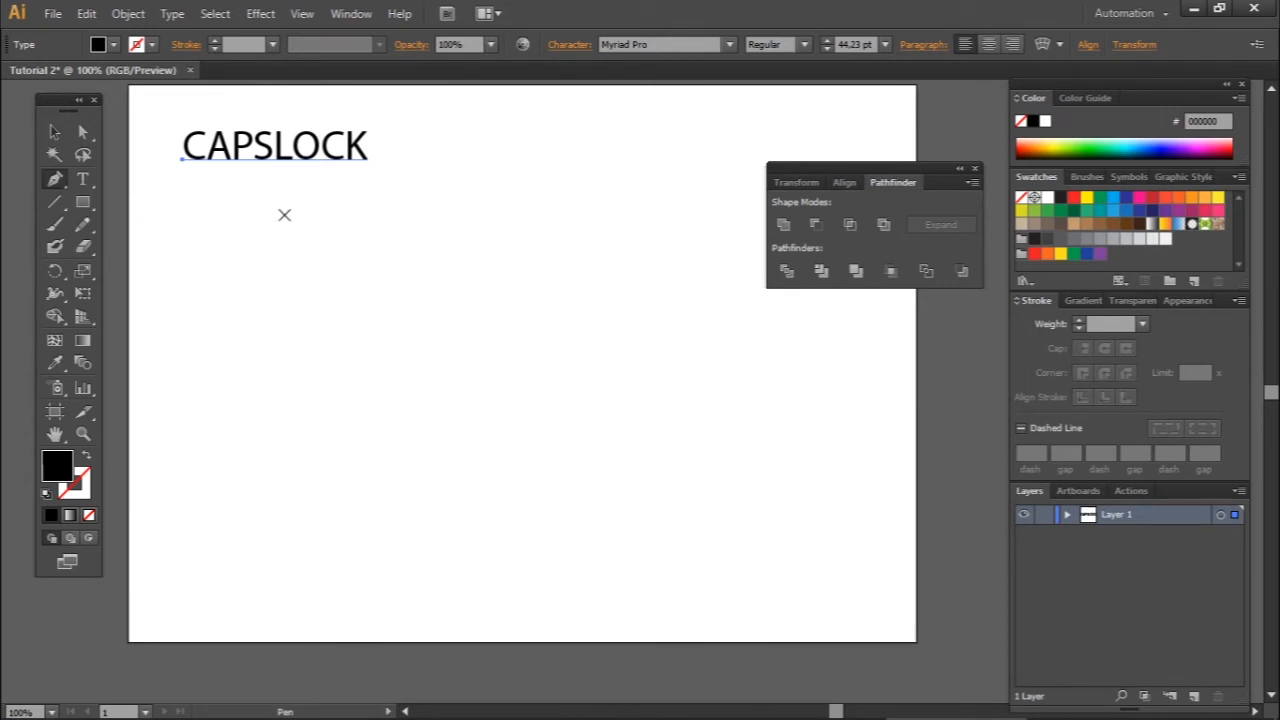
key("Caps_Lock")
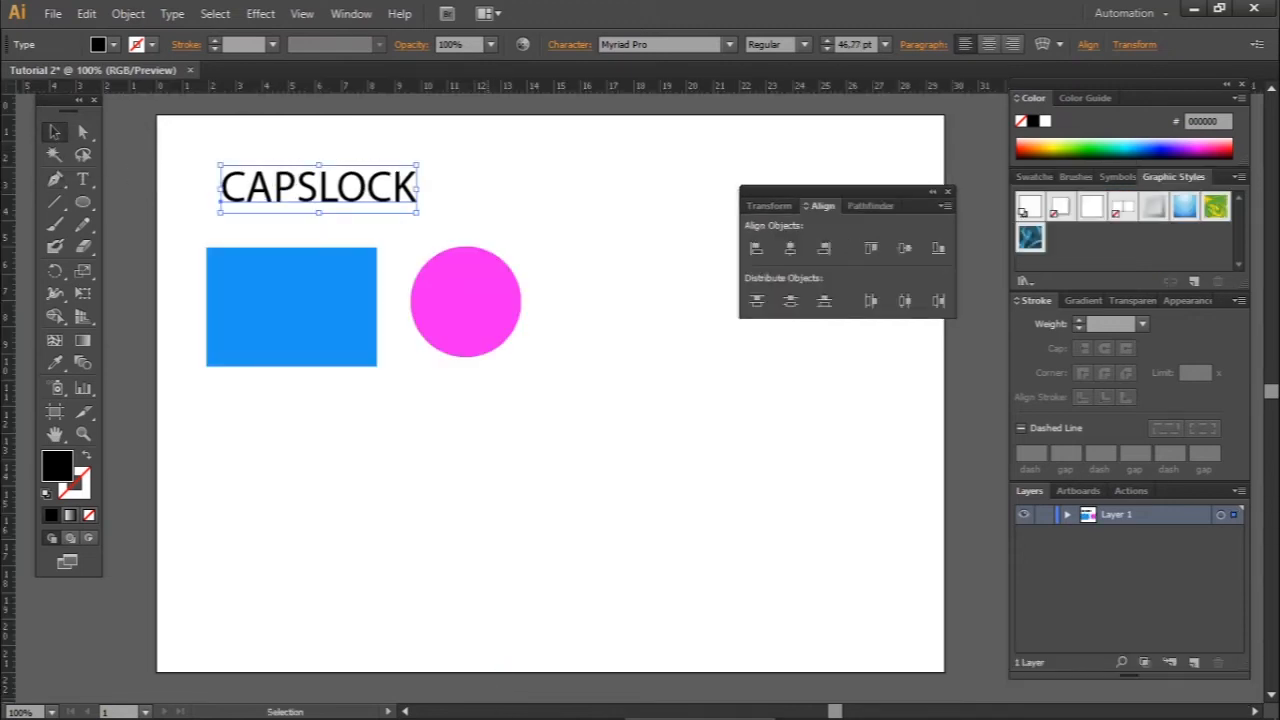
Step: Check the outline in Sticky Notes, then return to Illustrator and delete the magenta circle and the blue rectangle
left_click(275, 706)
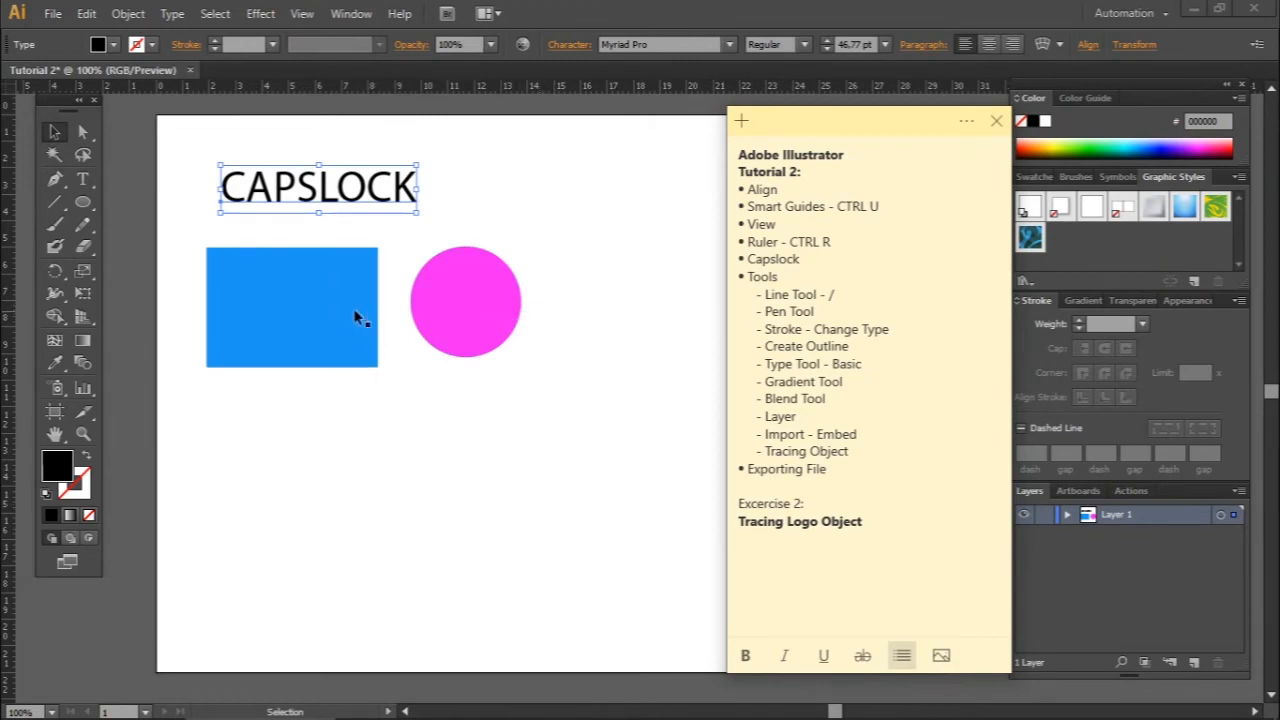
left_click(324, 310)
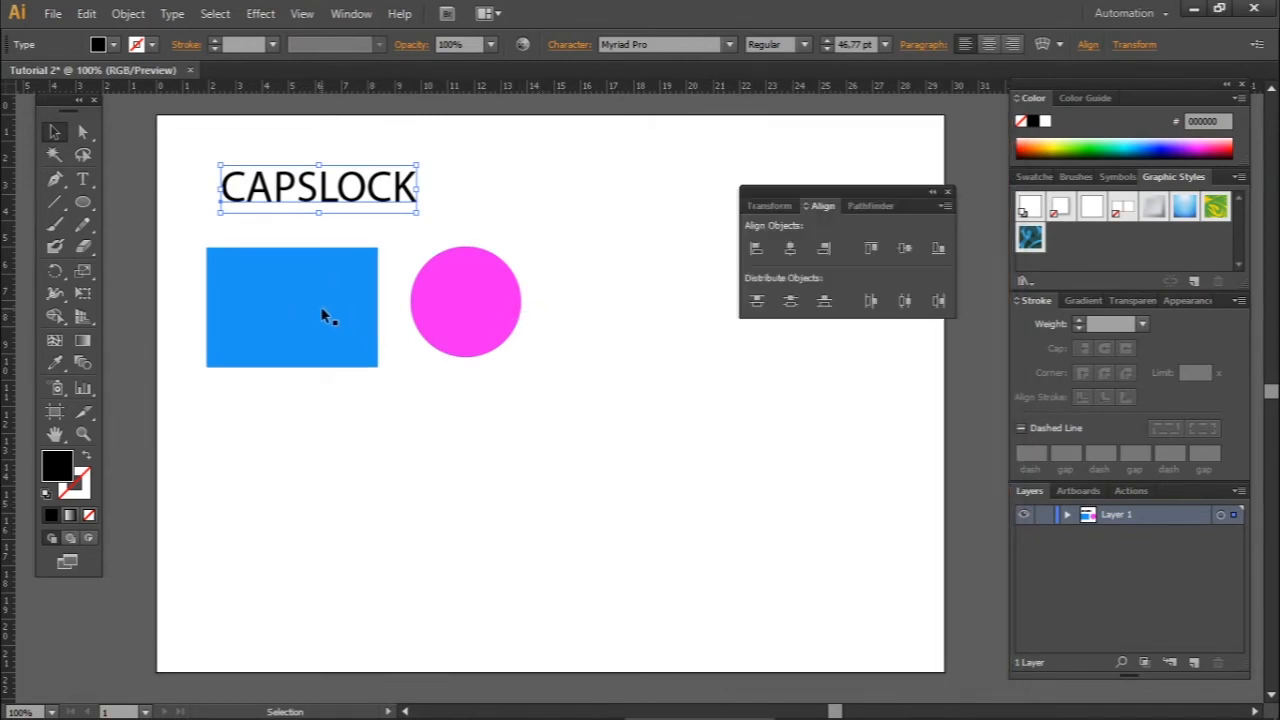
left_click(472, 304)
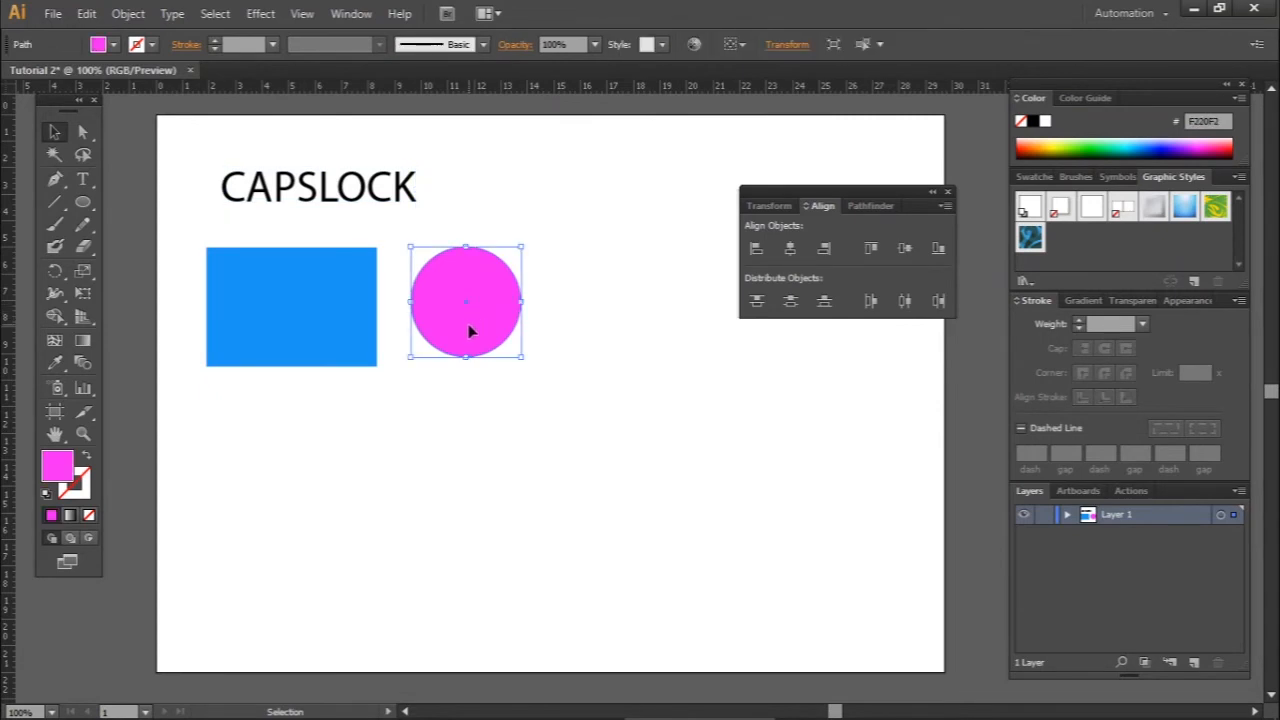
key("Delete")
left_click(310, 345)
key("Delete")
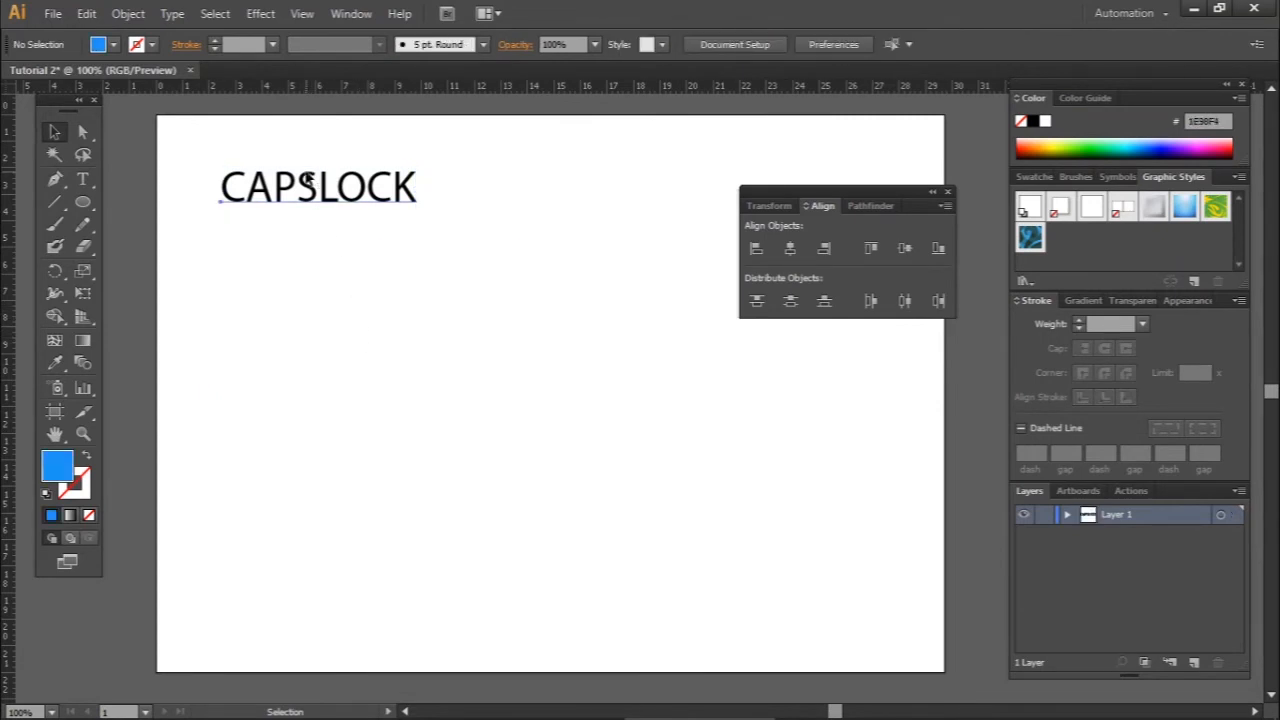
Step: Replace the CAPSLOCK heading text with "Line Tool - /"
key("t")
left_click_drag(212, 180, 463, 189)
type("L")
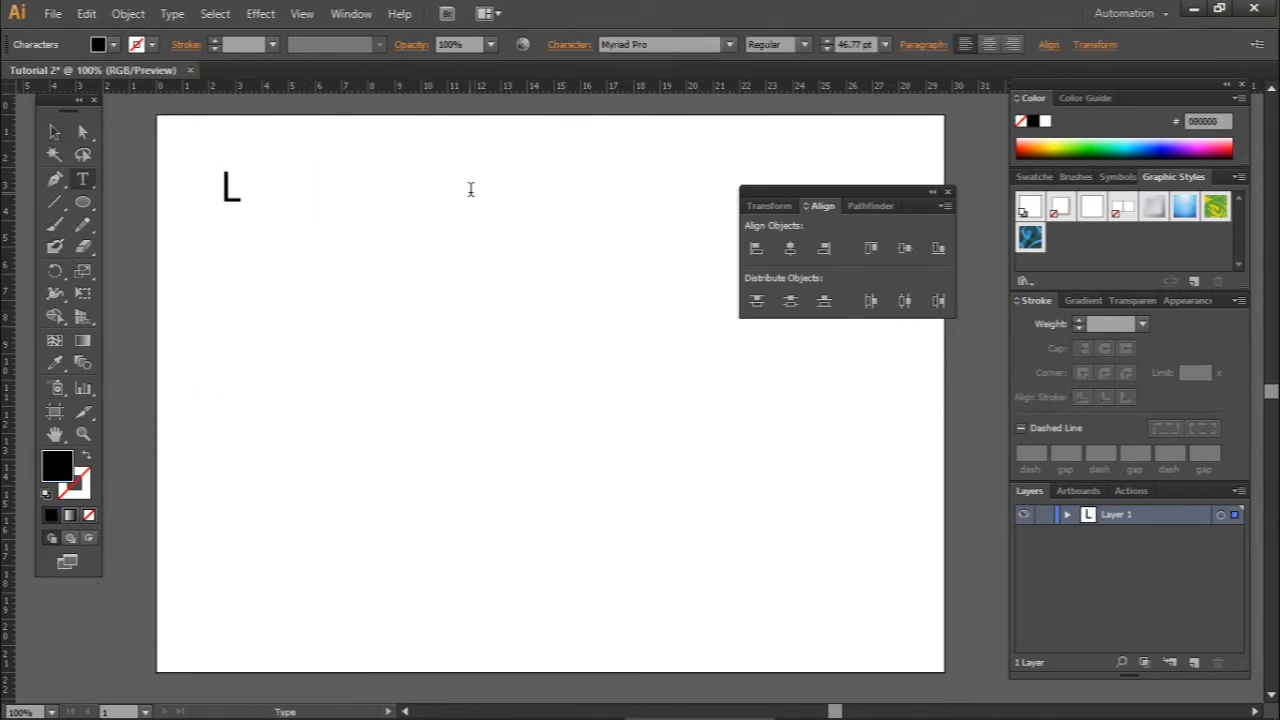
type("ine Tool - /")
key("Escape")
Step: Draw a diagonal line below the heading with the Line Segment tool and give it a black 5 pt stroke
key("backslash")
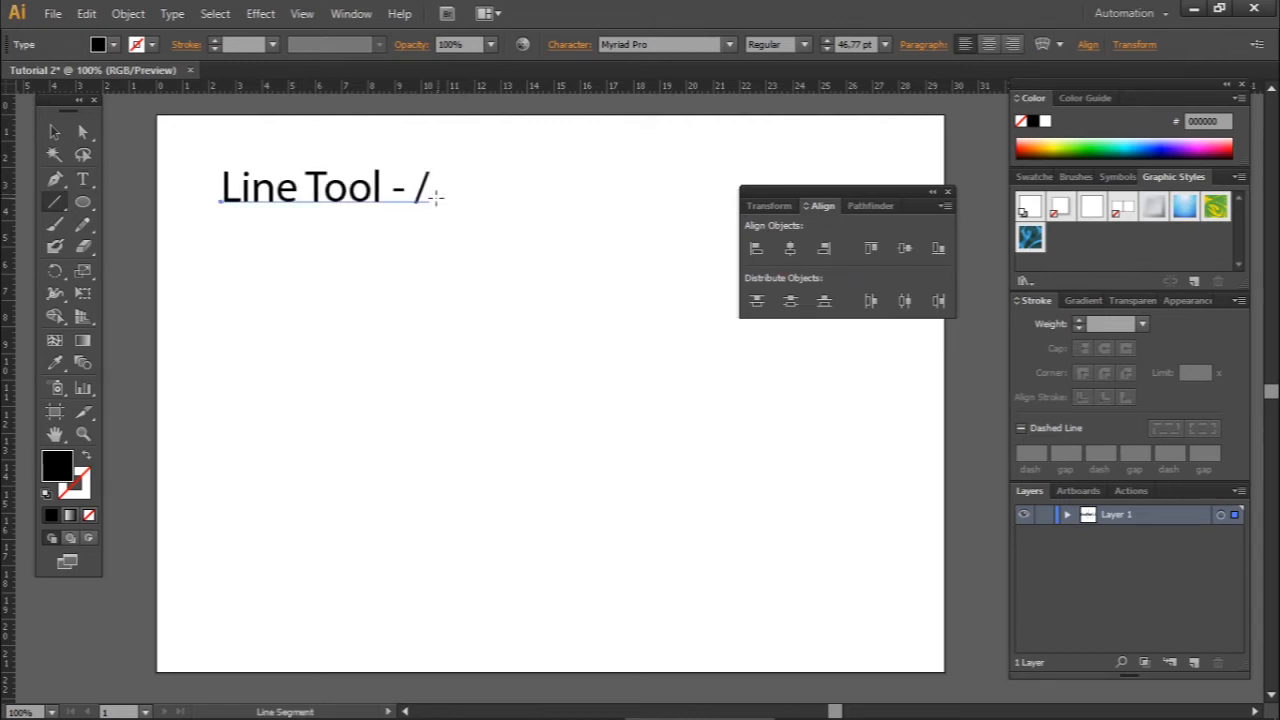
left_click_drag(244, 393, 471, 266)
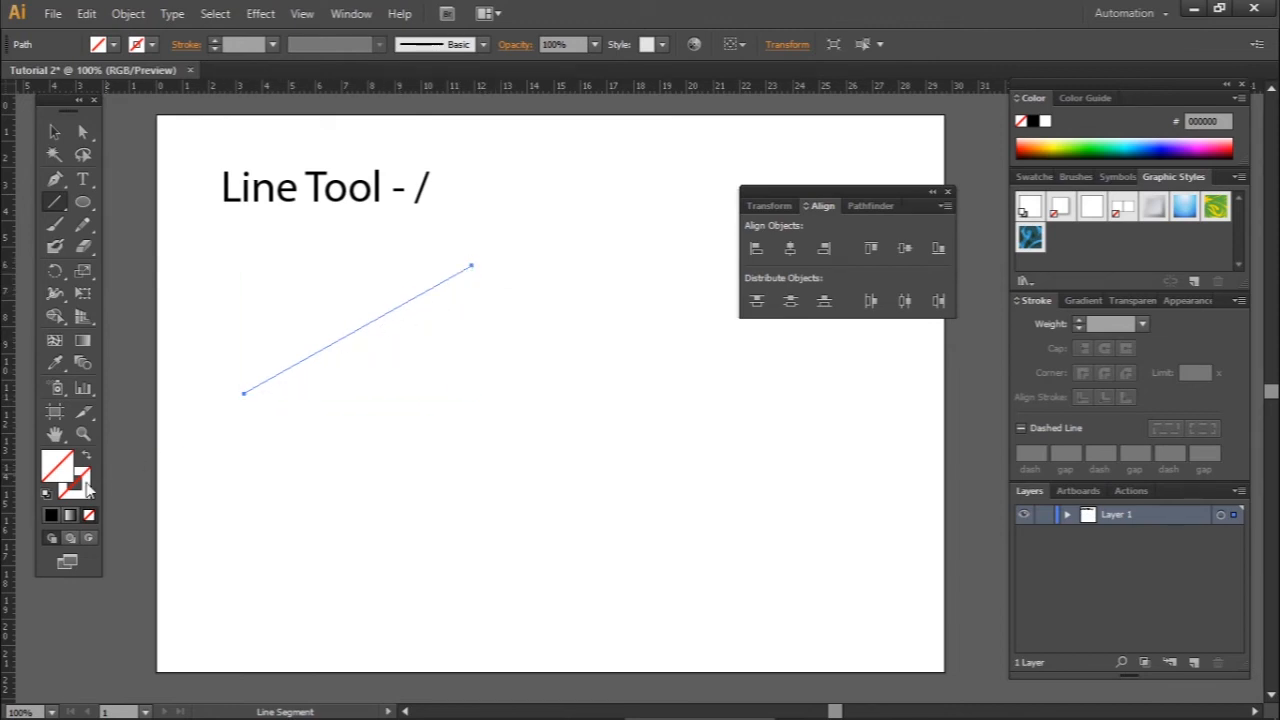
left_click(53, 516)
left_click(215, 41)
left_click(215, 41)
left_click(215, 41)
left_click(215, 41)
Step: Draw four more black 5 pt lines at different angles around the first line, one of them vertical
mouse_move(373, 481)
left_mouse_down()
mouse_move(601, 373)
mouse_move(571, 197)
left_mouse_up()
mouse_move(601, 254)
left_mouse_down()
mouse_move(627, 273)
mouse_move(731, 442)
left_mouse_up()
left_click_drag(384, 373, 283, 520)
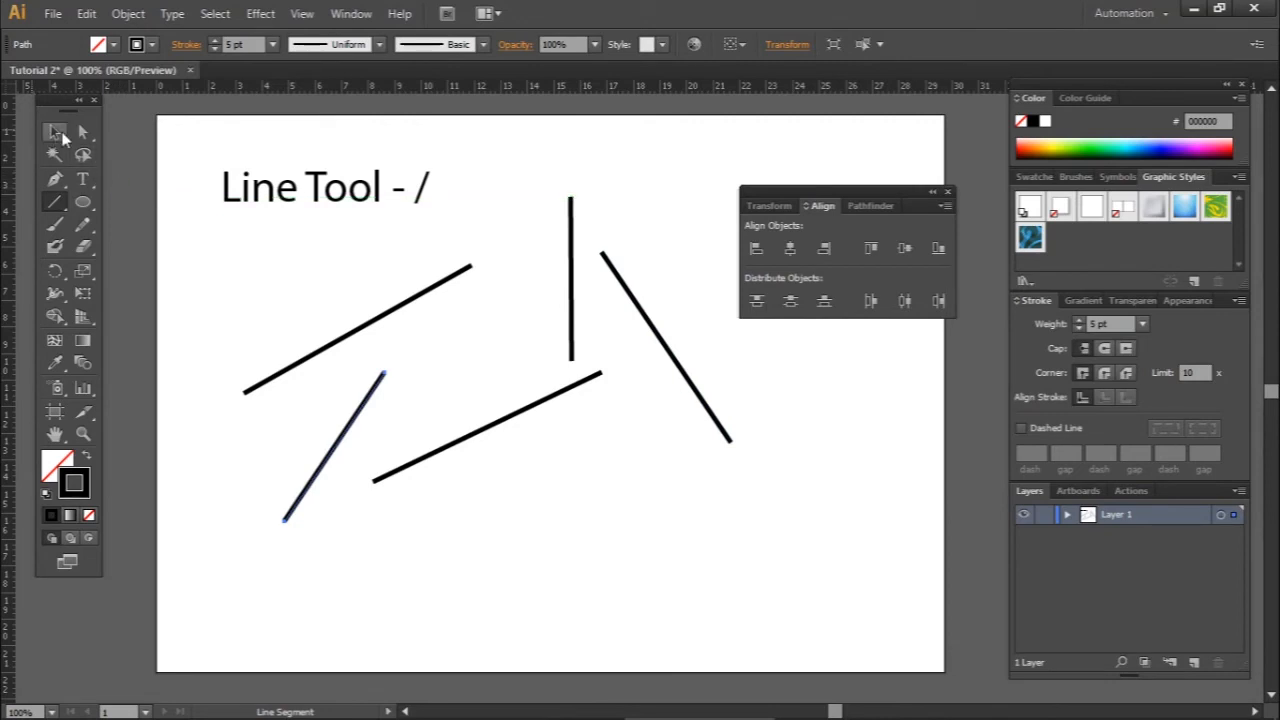
Step: Select all the drawn lines below the heading and delete them
left_click(56, 132)
left_click_drag(691, 499, 283, 300)
key("Delete")
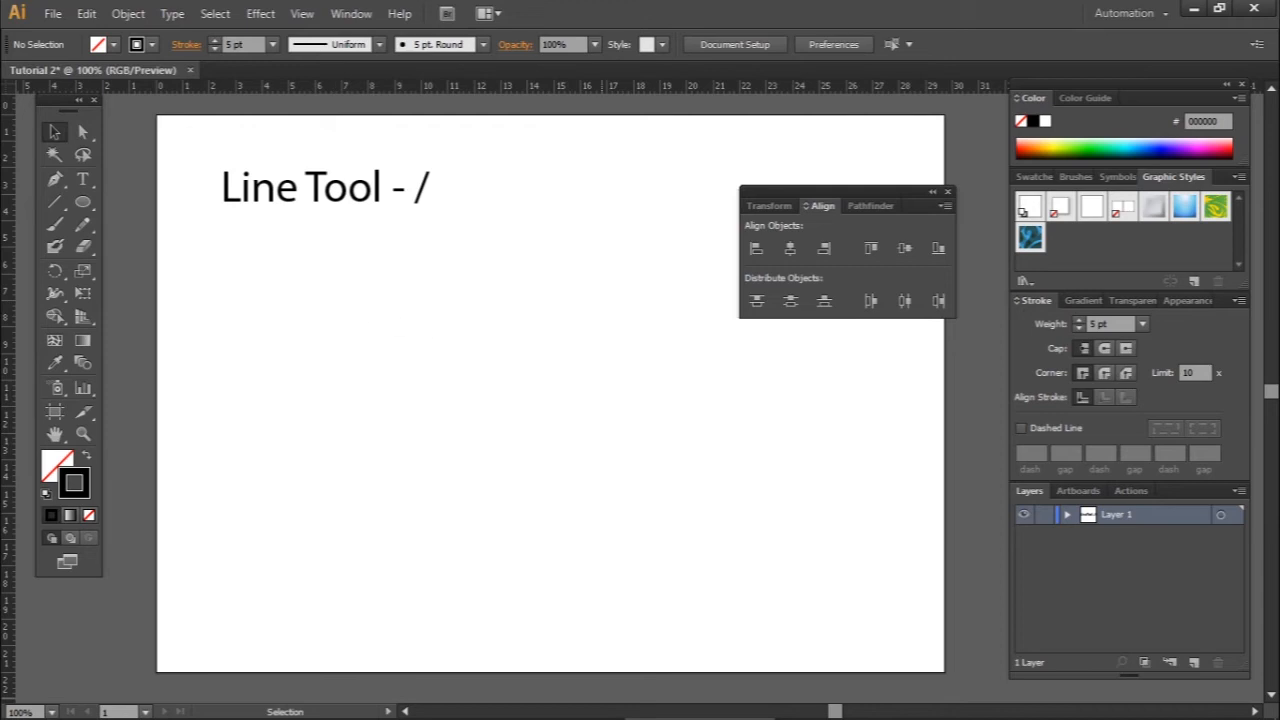
Step: Check the next topic in the Sticky Notes tutorial outline and return to the Illustrator document
mouse_move(606, 688)
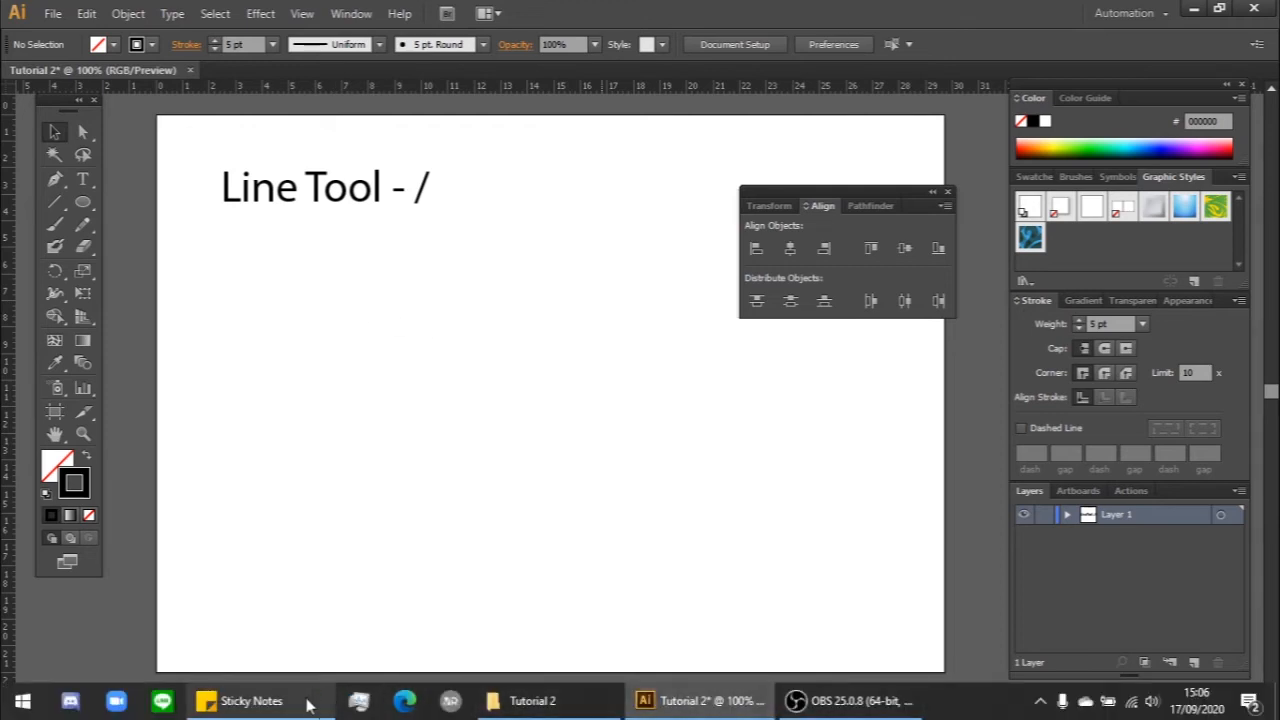
left_click(260, 701)
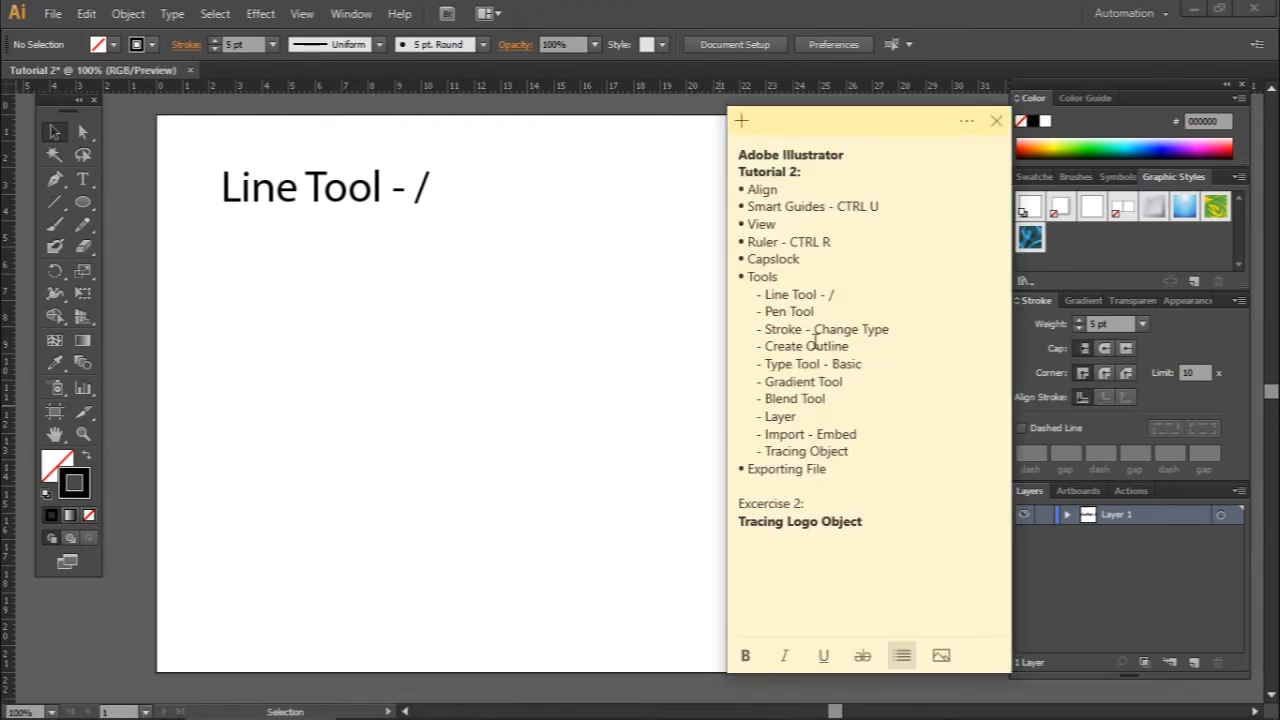
left_click(457, 320)
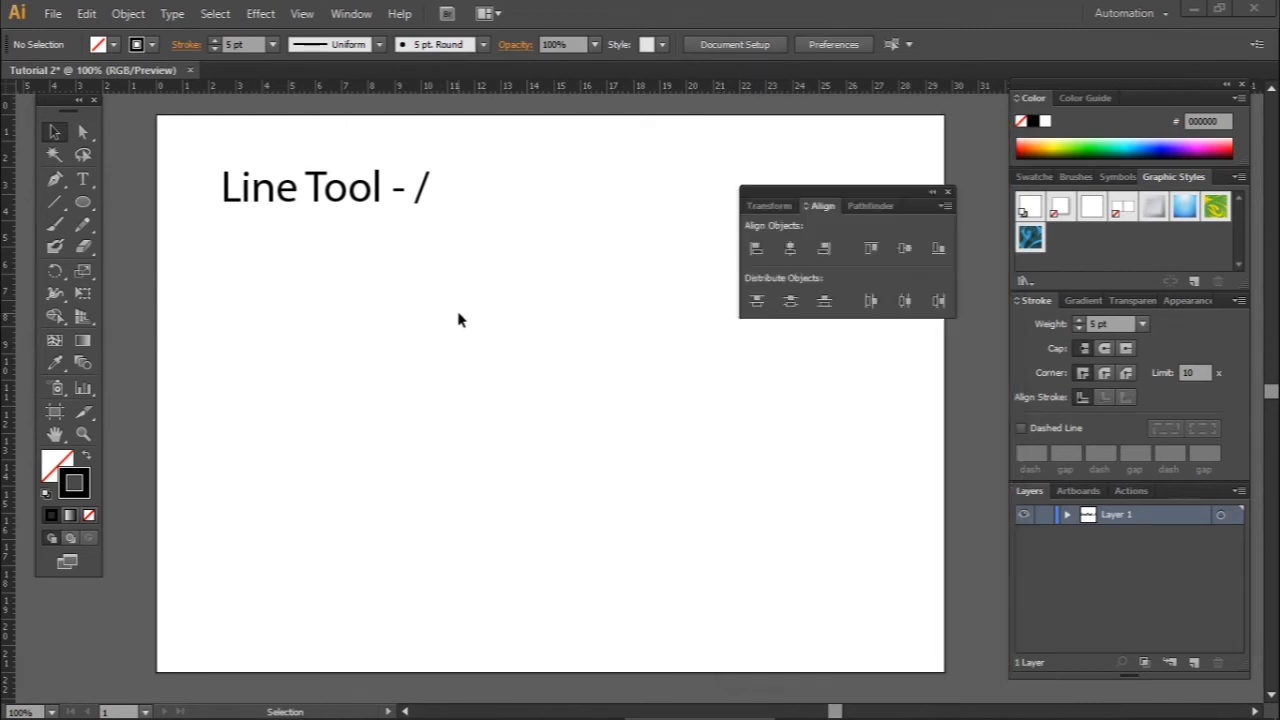
Step: Change the heading text to "Pen Tool - P" and finish editing it
double_click(369, 189)
left_click_drag(383, 190, 187, 193)
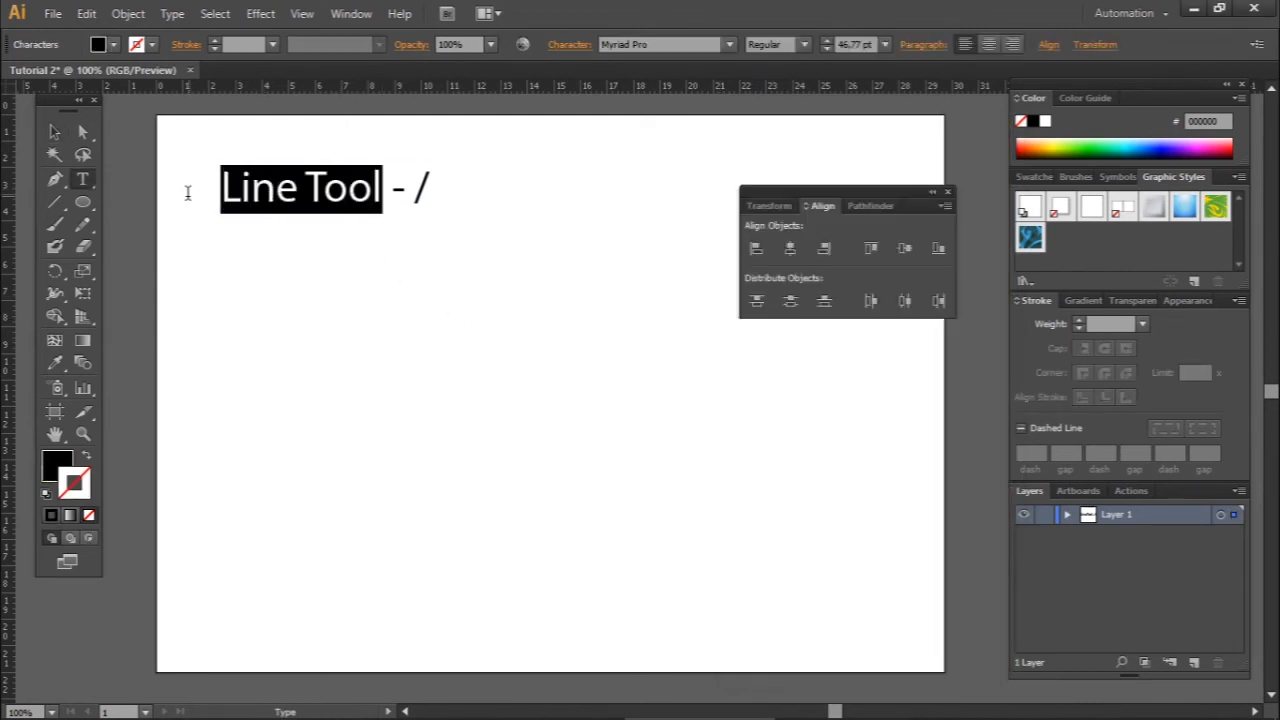
type("Pen Tool")
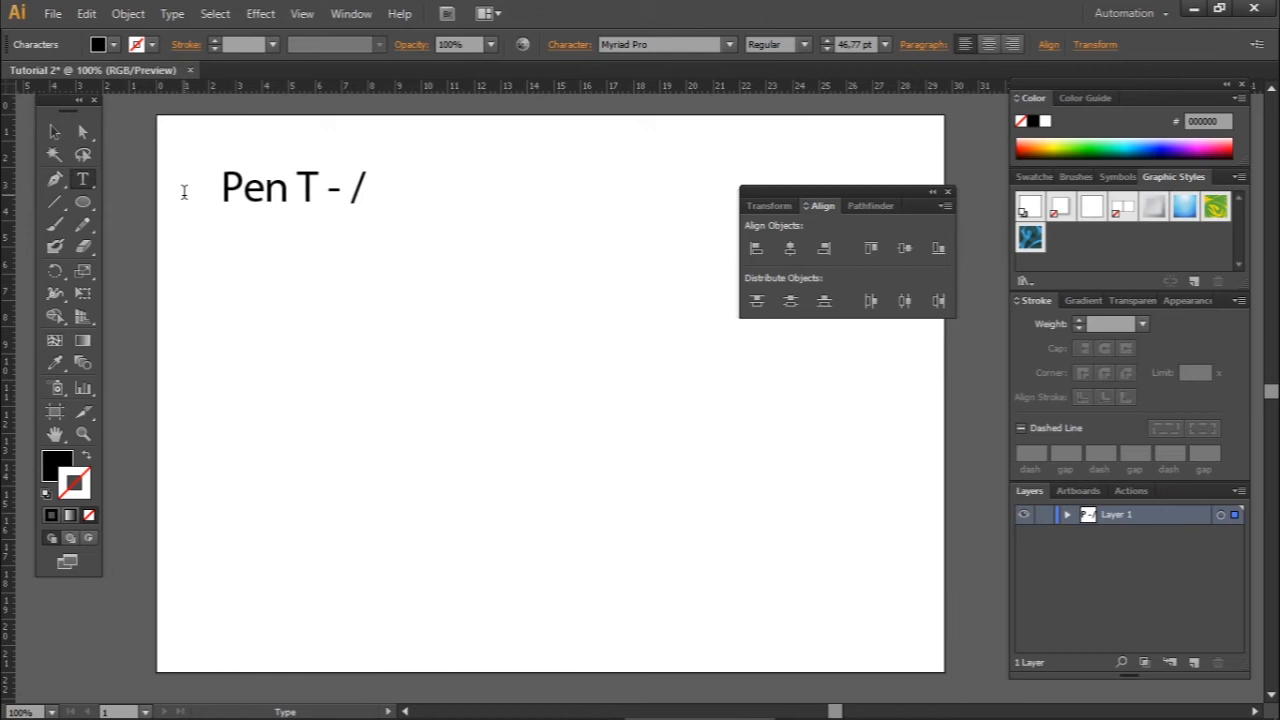
key("Right")
key("Right")
key("Right")
key("shift+Right")
type("P")
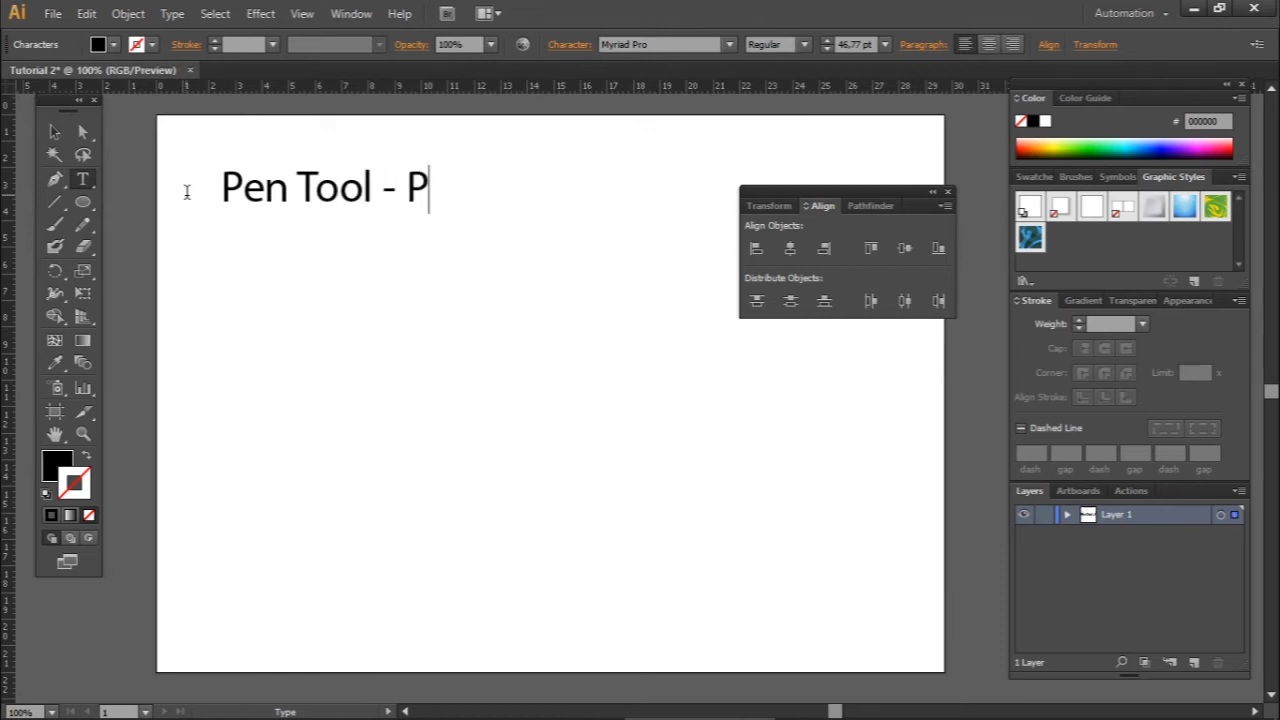
left_click(54, 132)
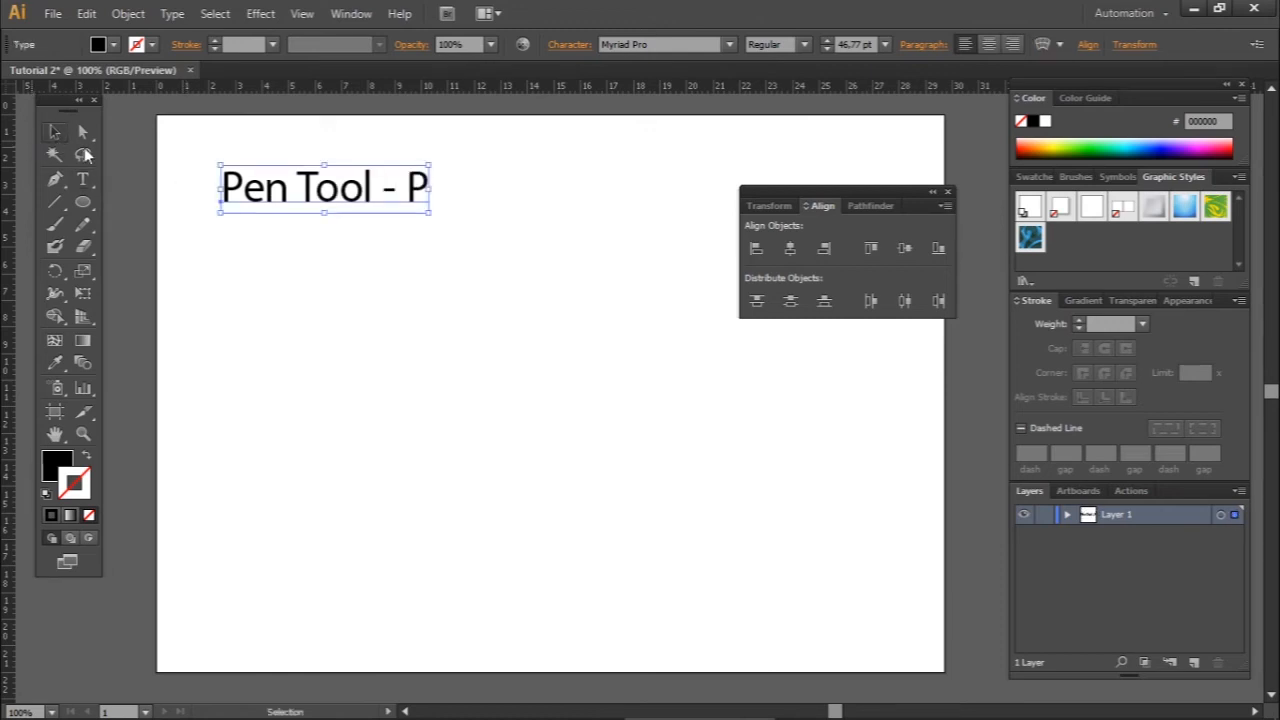
Step: Draw a closed black triangle about 12 cm wide below the heading with the Pen tool, using straight segments only
left_click(274, 296)
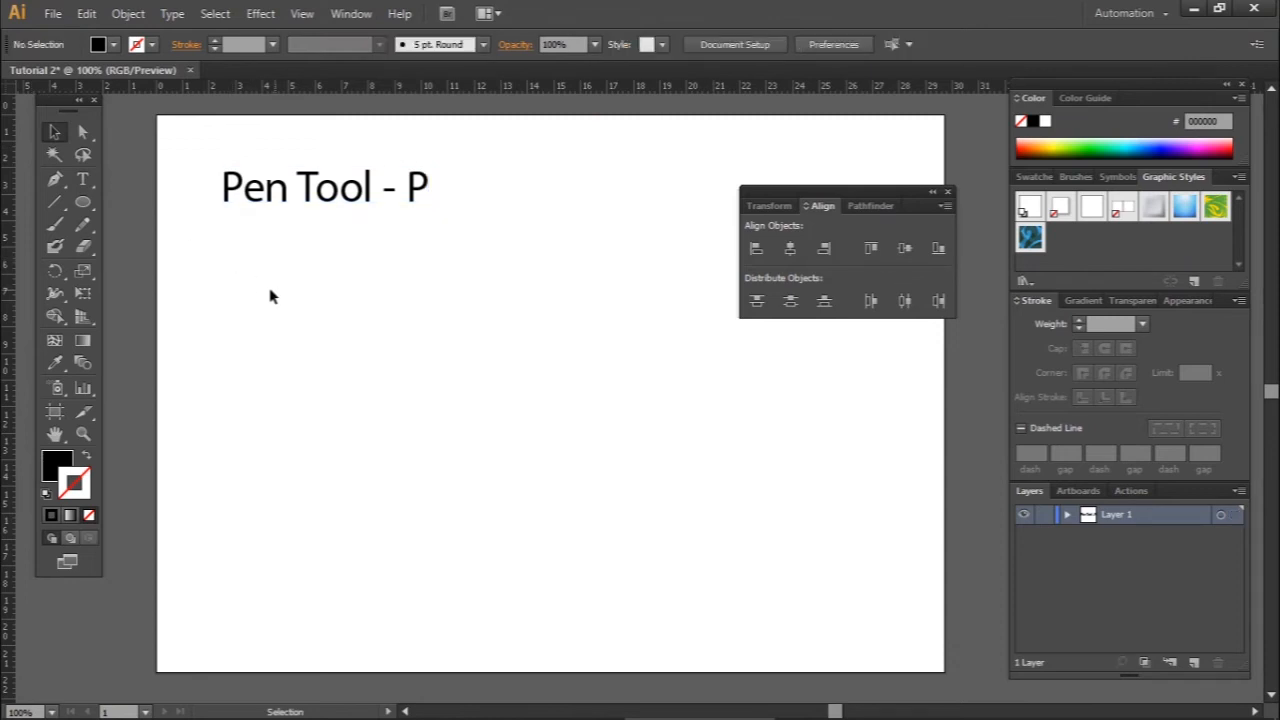
left_click(57, 182)
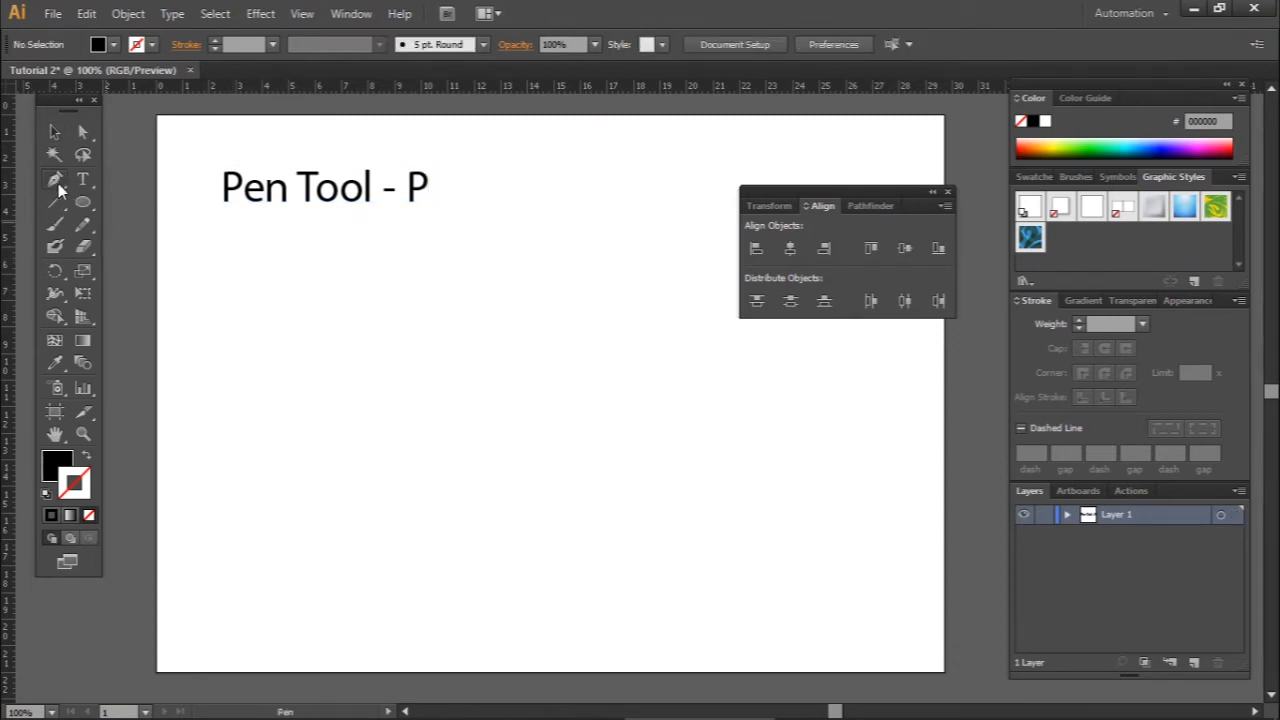
left_click(242, 297)
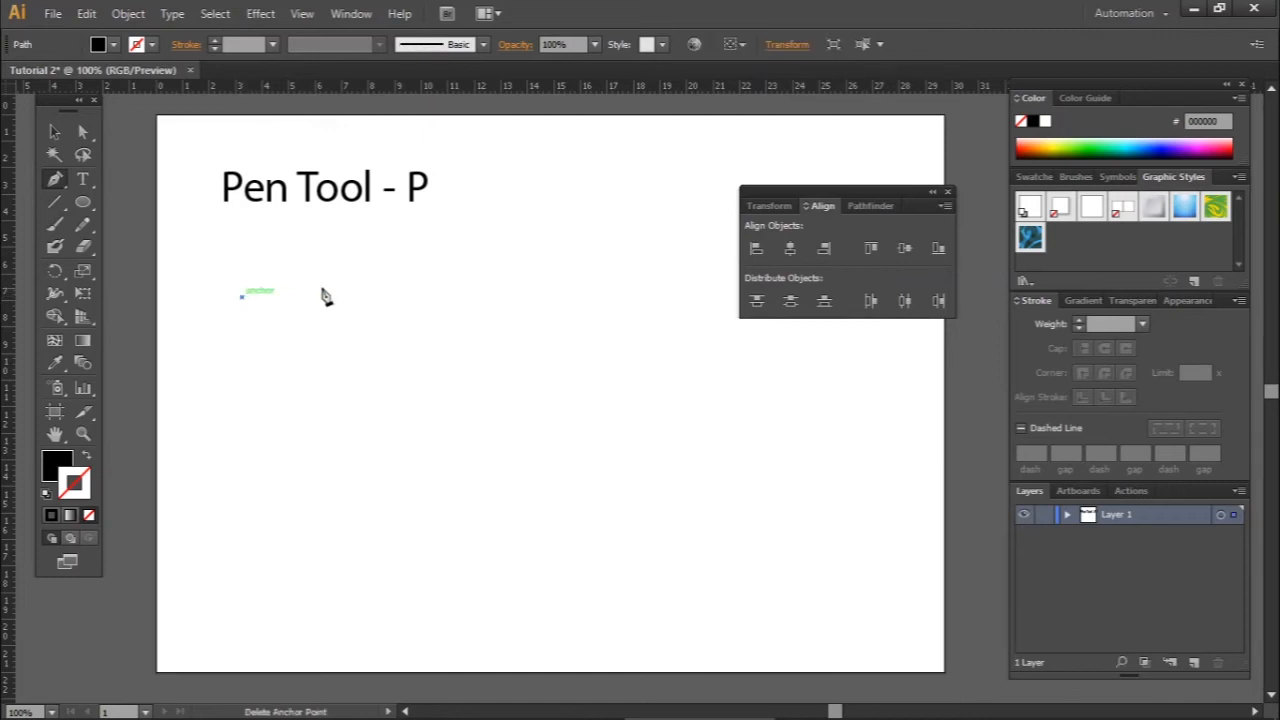
left_click(529, 270)
left_click(569, 434)
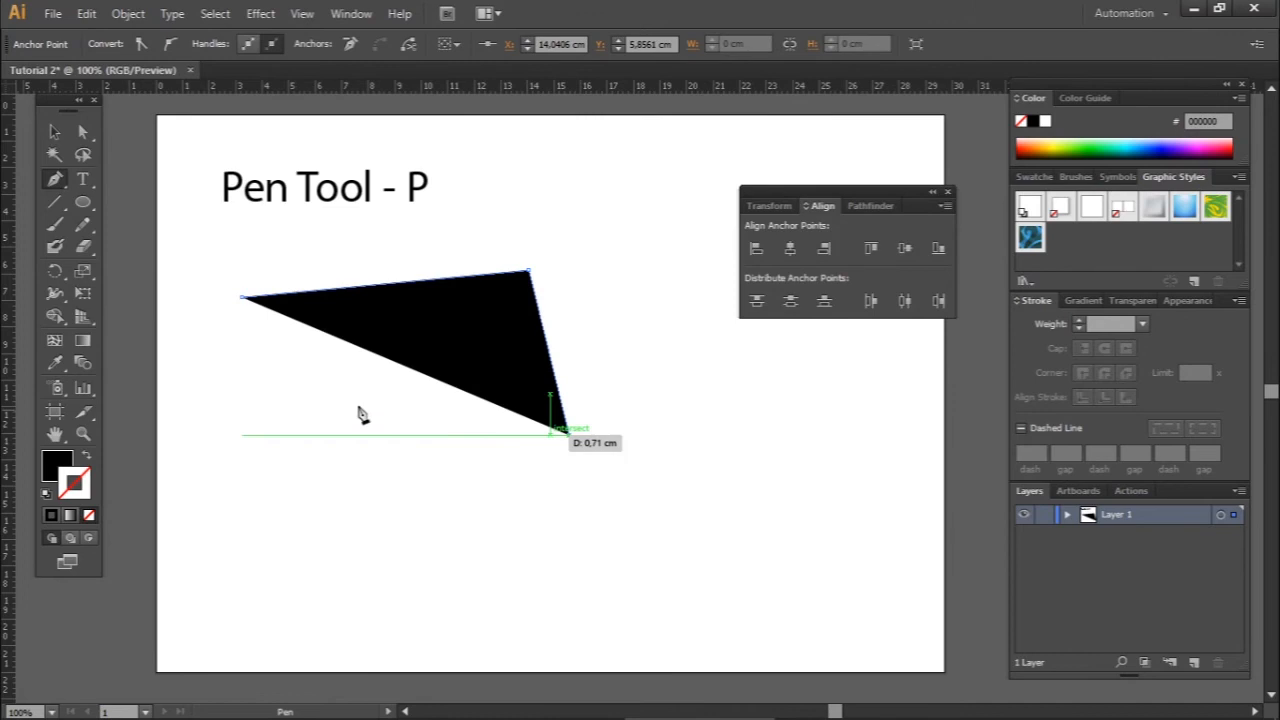
left_click(243, 298)
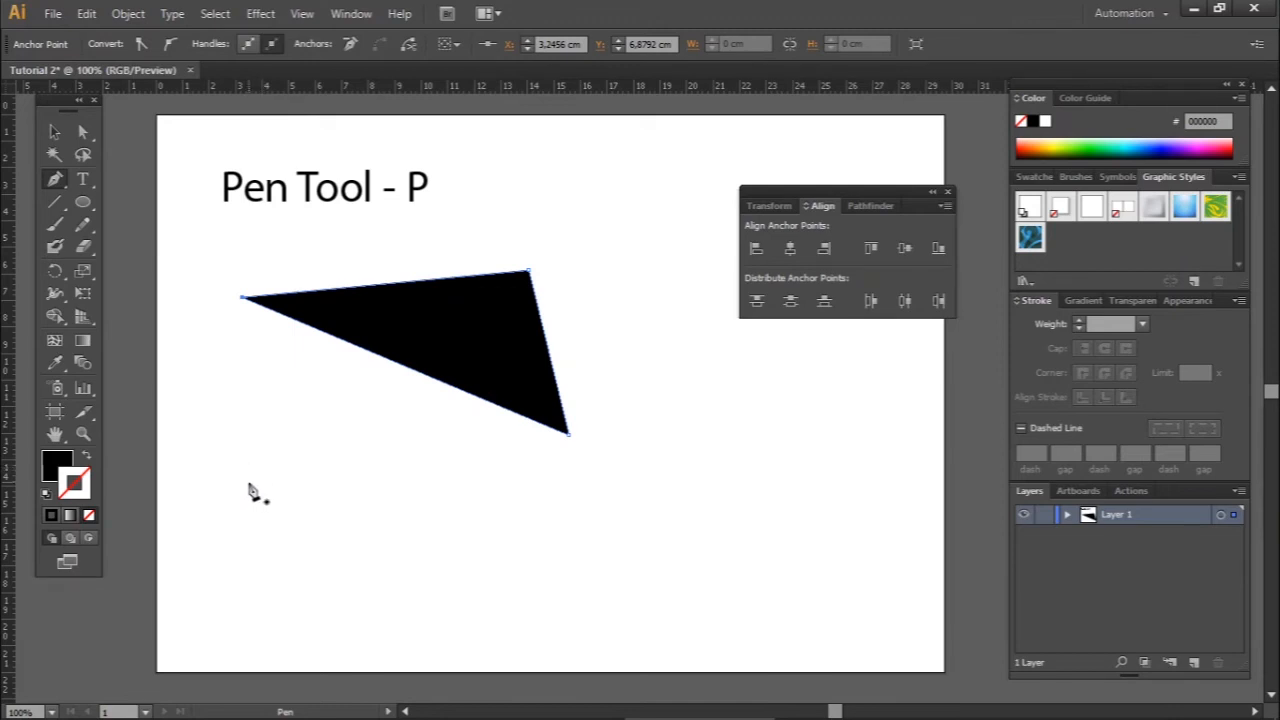
Step: Select the black triangle below the heading and delete it
left_click(55, 132)
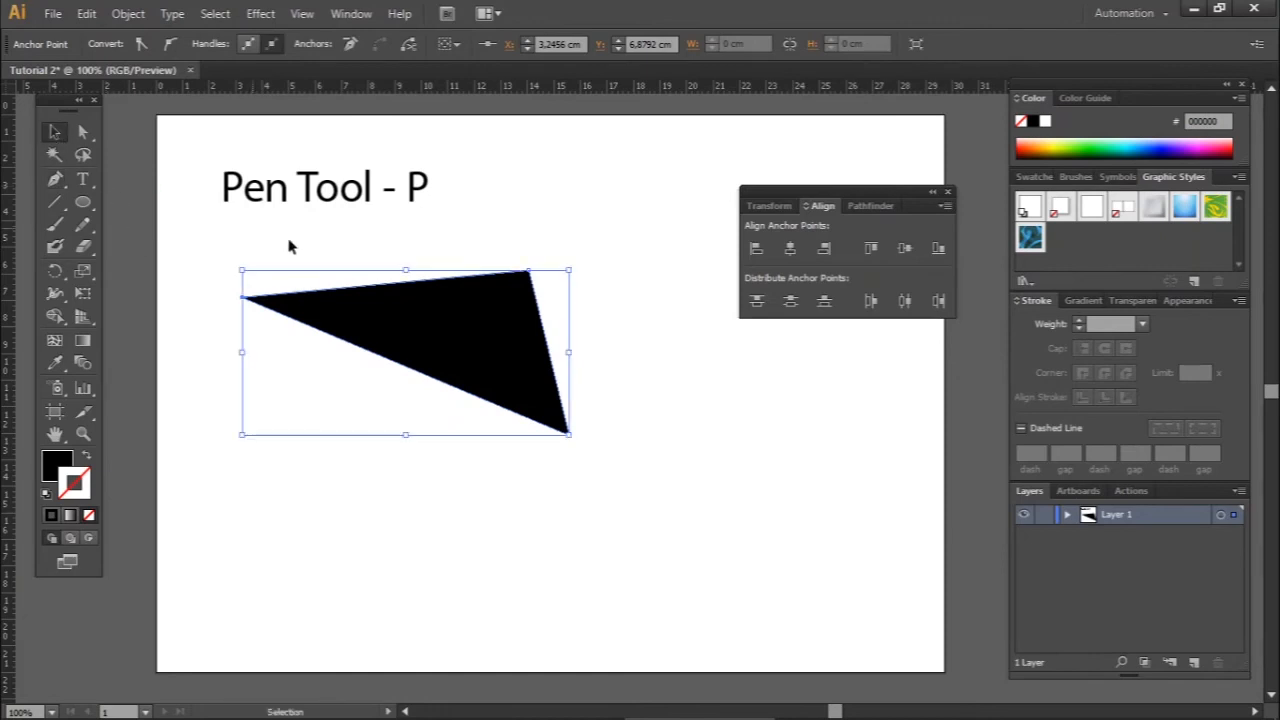
left_click(449, 322)
key("Delete")
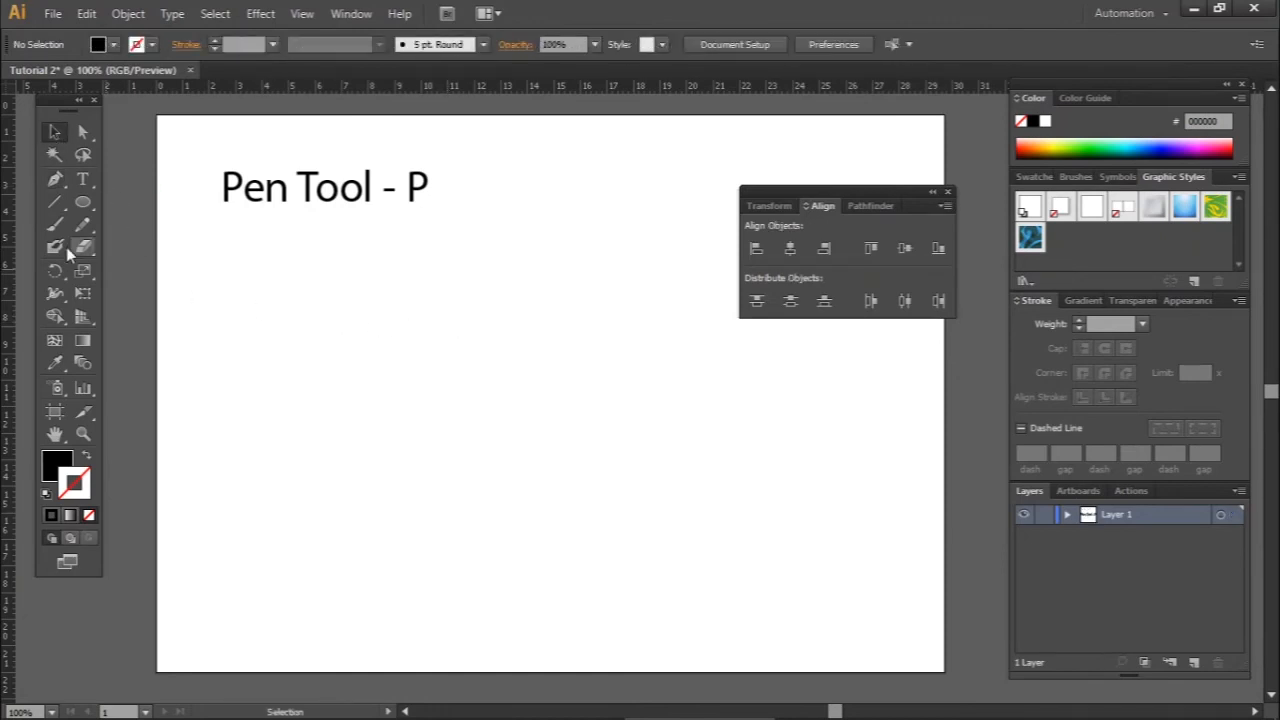
Step: Draw a closed, straight-sided black kite shape with four anchor points, about 11 by 6 cm, below the heading with the Pen tool
left_click(50, 190)
left_click(261, 360)
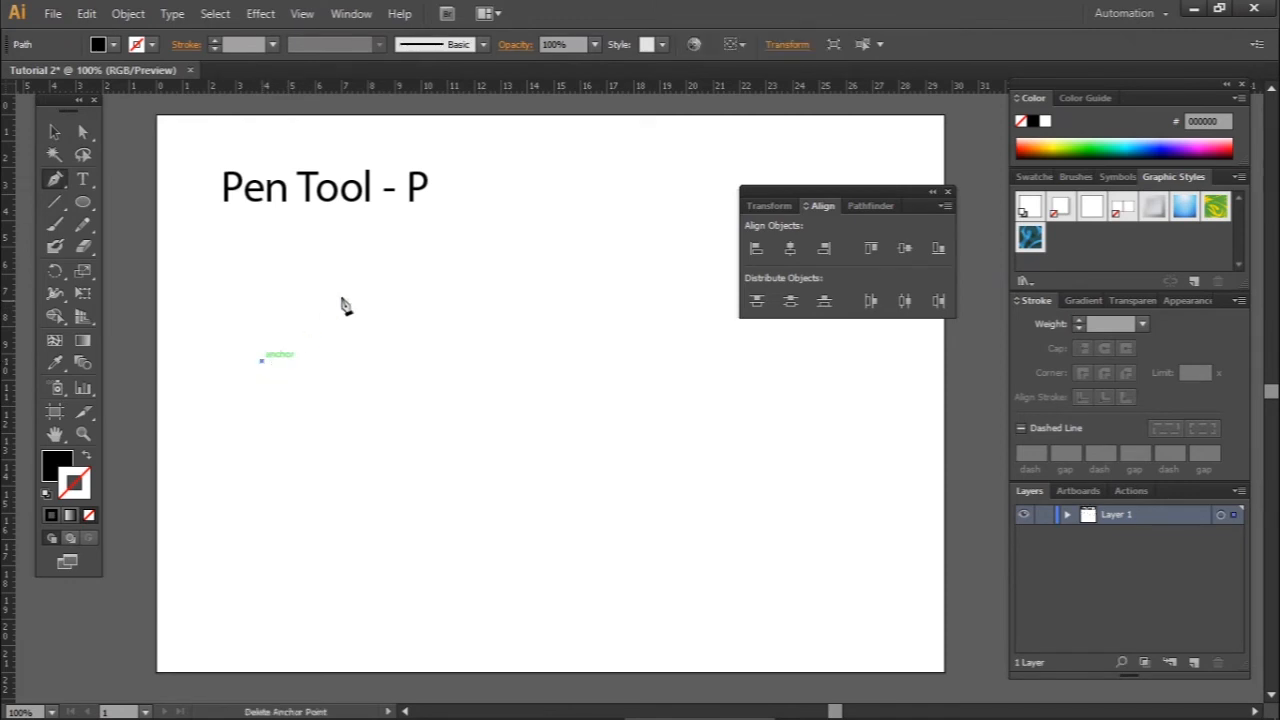
left_click(365, 270)
left_click(549, 366)
left_click(340, 432)
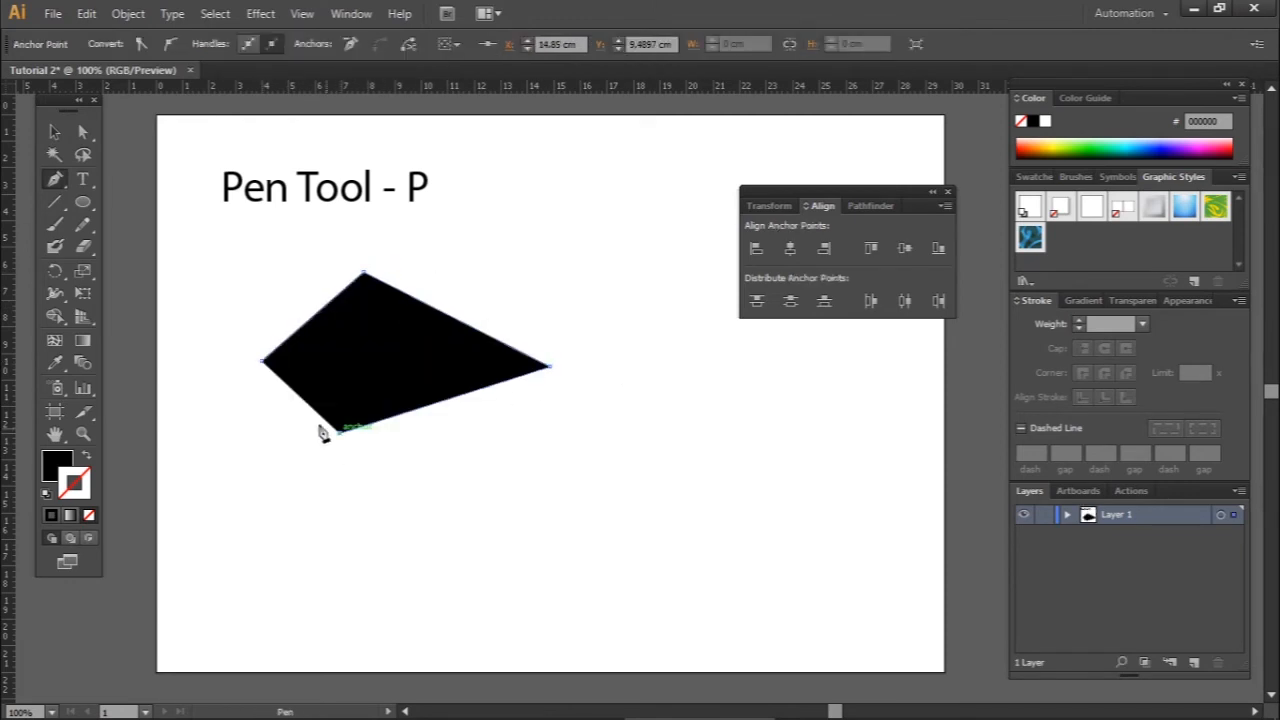
left_click(263, 362)
Step: Draw a closed, curved black oval-like shape about 13 by 5 cm below the kite with the Pen tool, pulling out curve handles
left_click(395, 523)
left_click(569, 444)
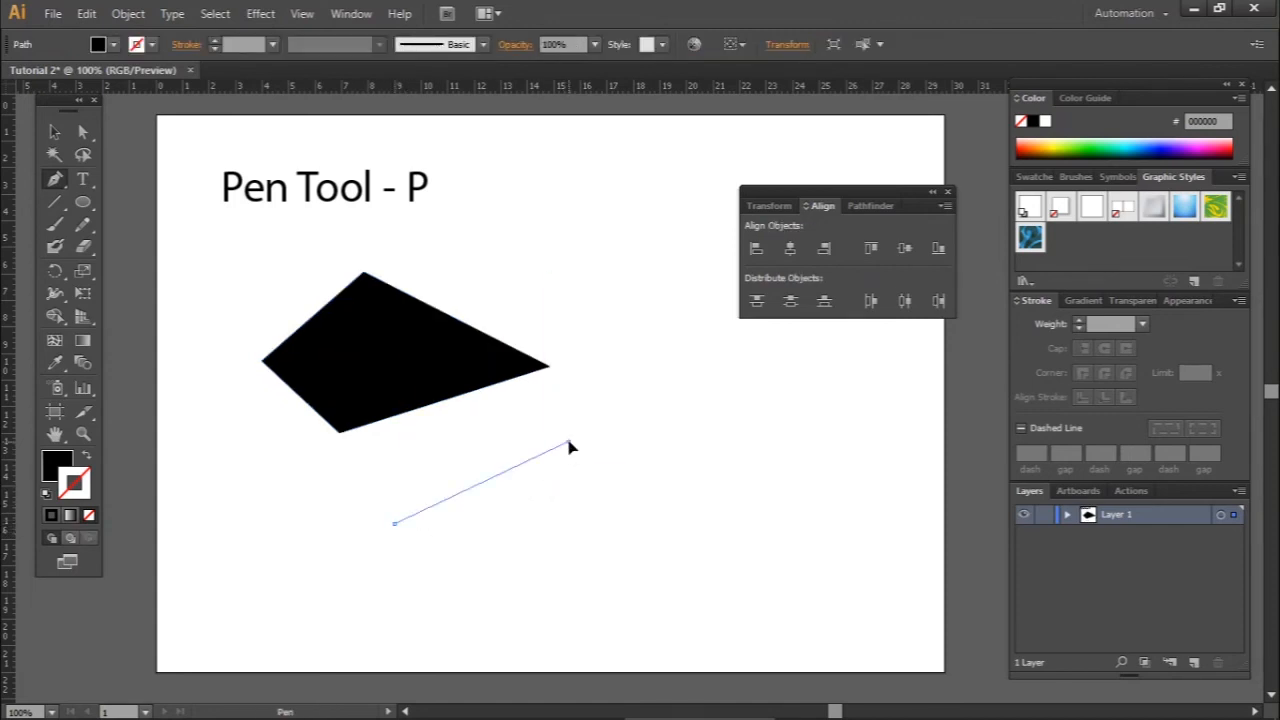
left_click_drag(573, 447, 768, 456)
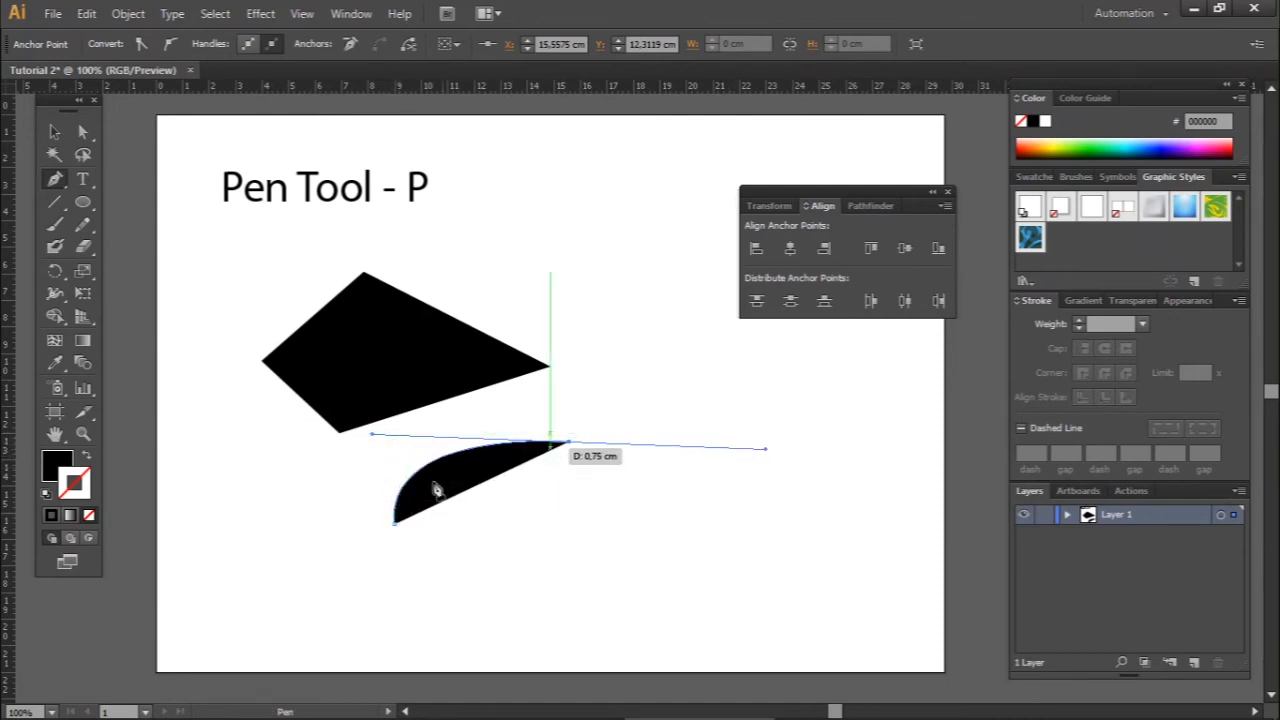
left_click(622, 572)
left_click_drag(622, 572, 449, 568)
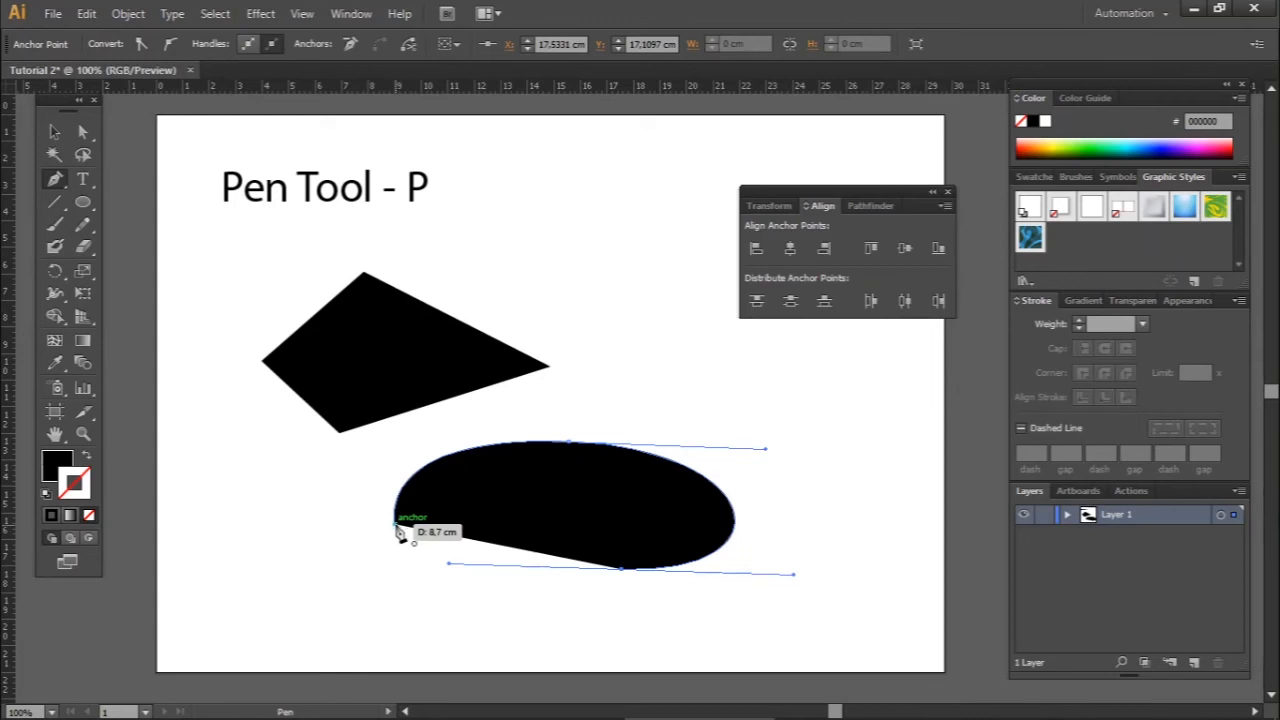
left_click_drag(399, 532, 391, 490)
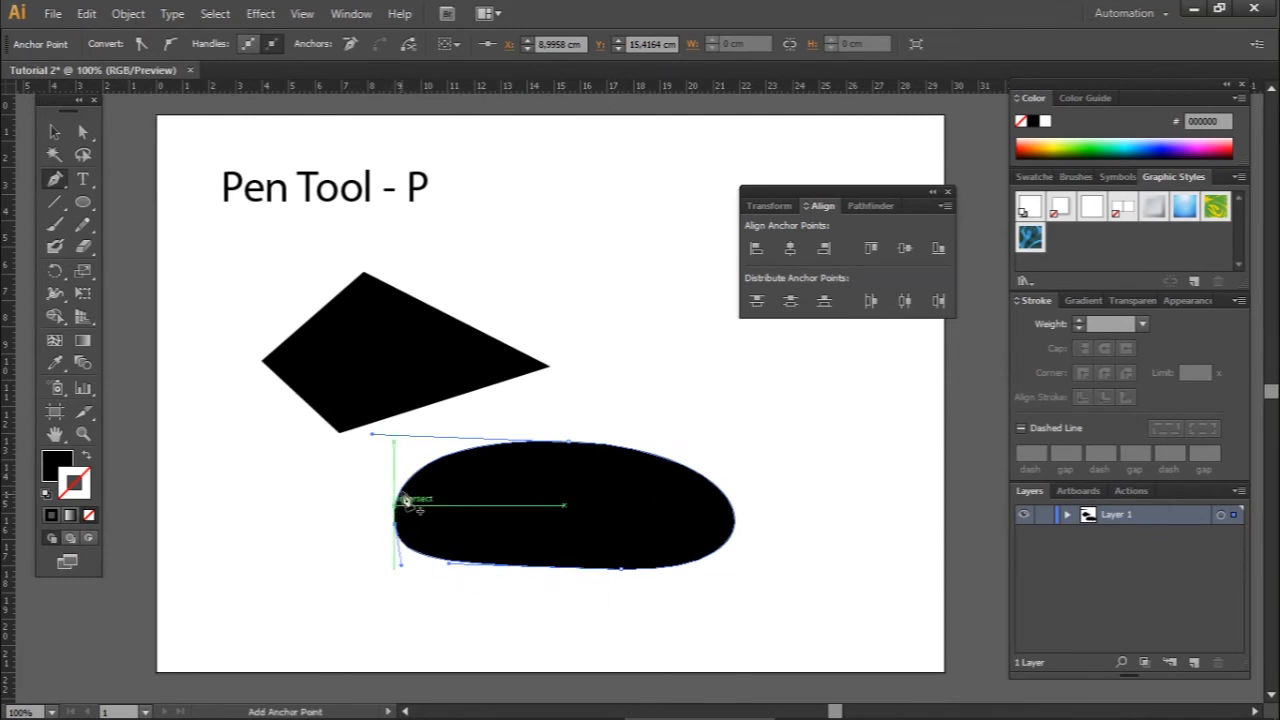
Step: Move the oval-like shape about 7.5 cm left so it sits directly below the kite, and deselect it
left_click(55, 130)
left_click_drag(595, 511, 397, 538)
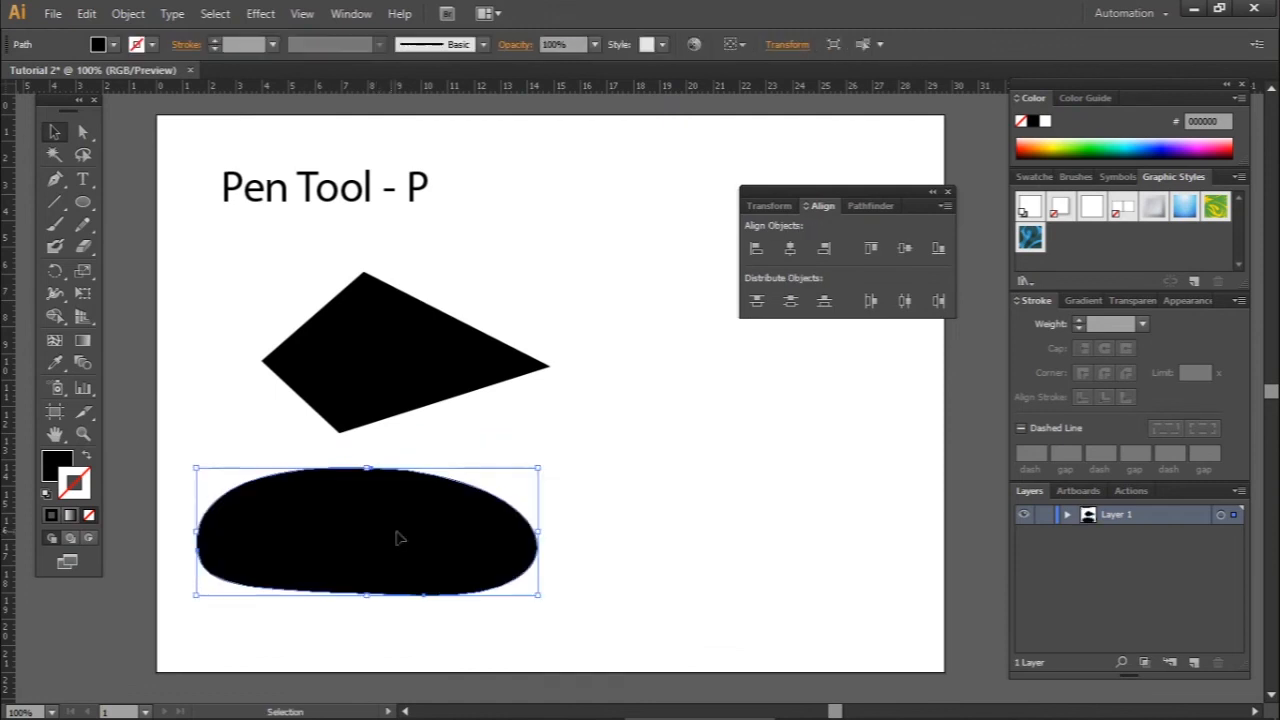
left_click(503, 486)
left_click(397, 527)
left_click(576, 446)
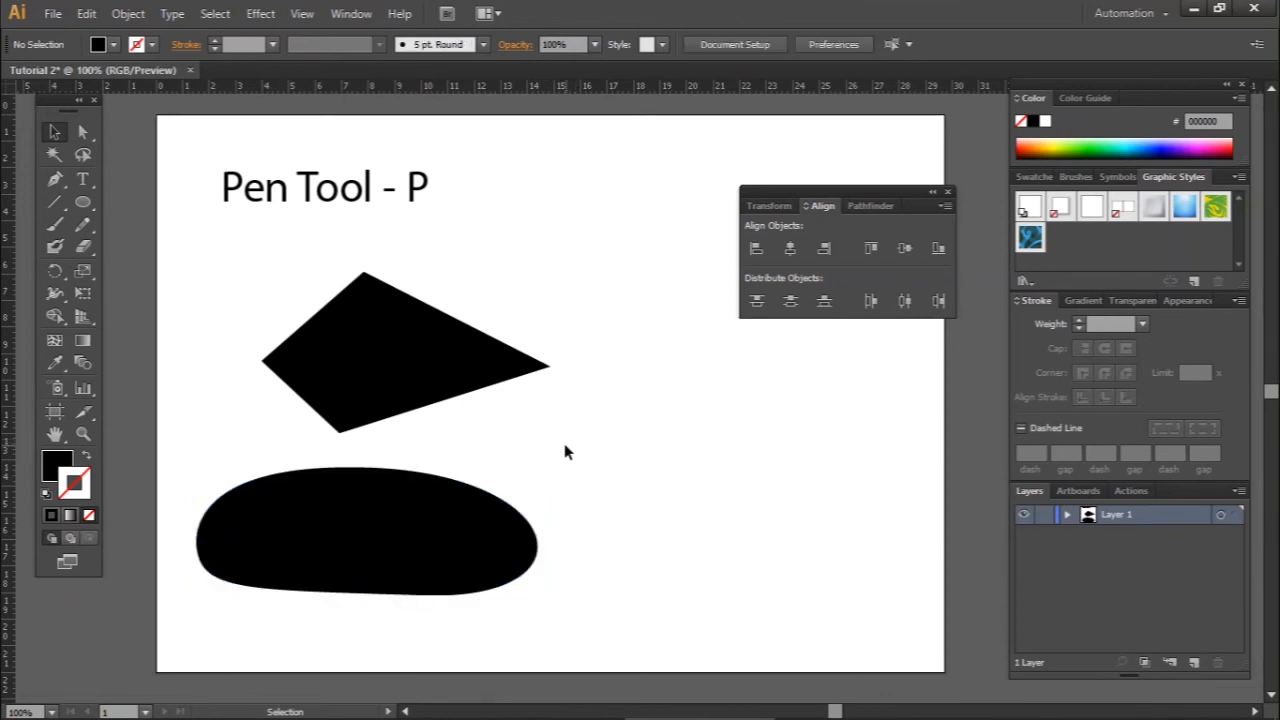
Step: Draw a third black Pen shape about 9 cm wide on the right, removing the last anchor's outgoing handle to close with a straight edge
left_click(55, 176)
left_click(582, 453)
left_click_drag(705, 398, 818, 435)
left_click_drag(745, 552, 631, 557)
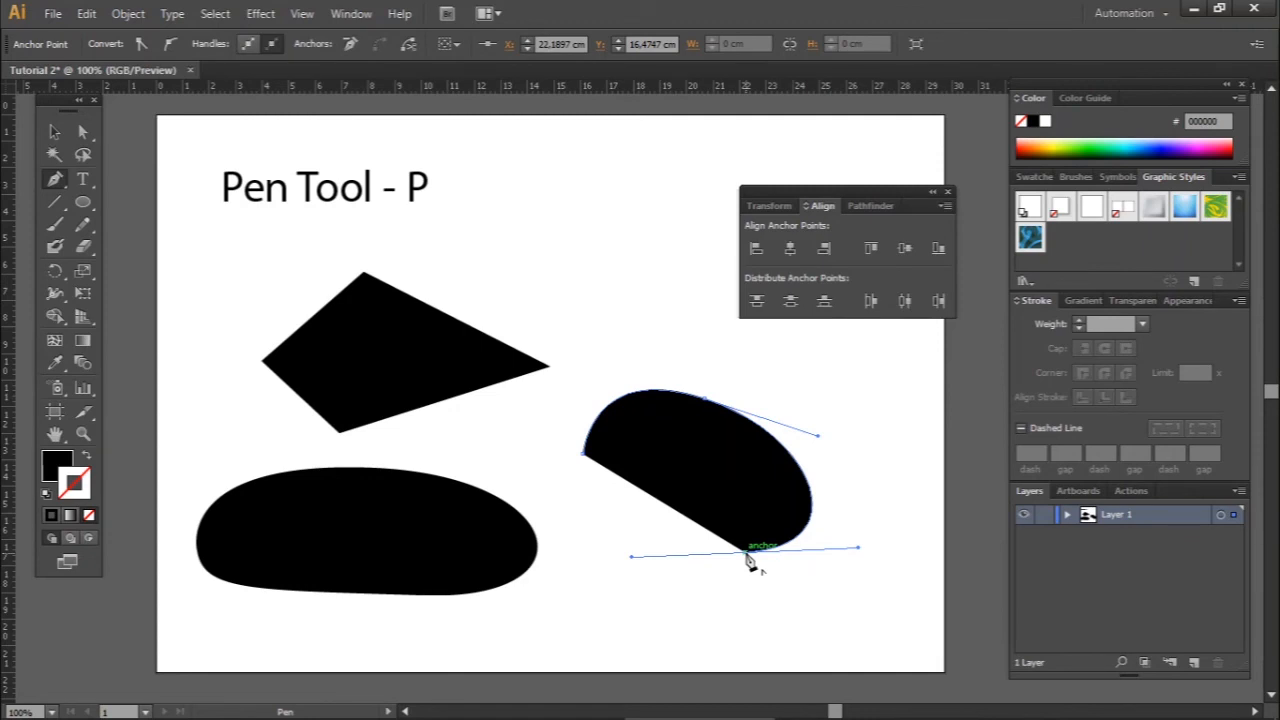
left_click(746, 553)
left_click(586, 456)
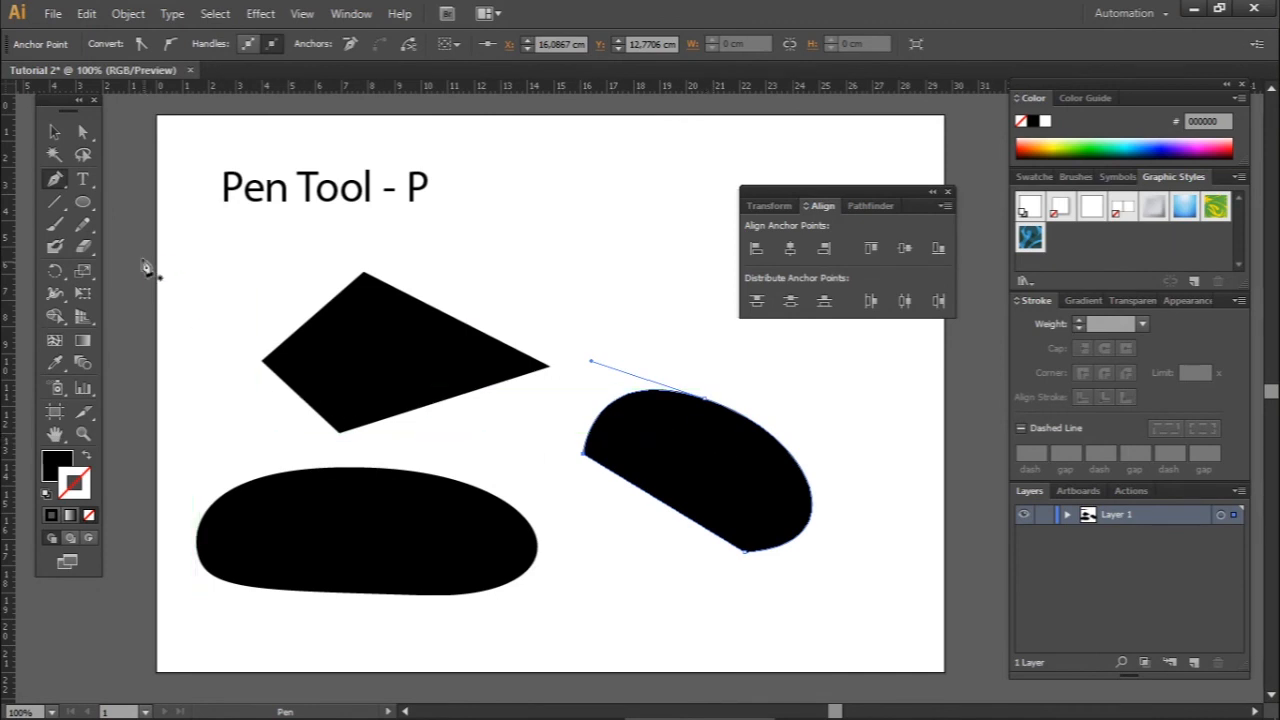
Step: Reshape the right-hand shape with Direct Selection, moving its top anchor point up and left, leveling its handles and shortening the lower anchor's handle
left_click(83, 130)
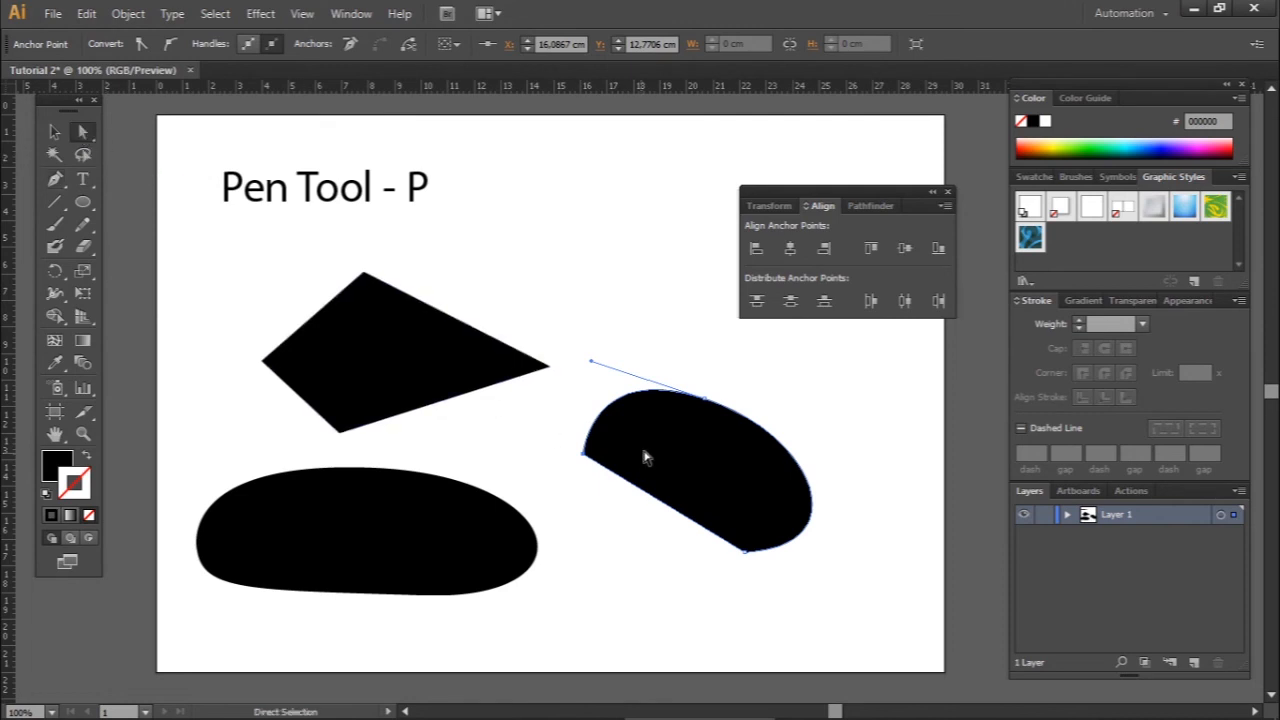
left_click(706, 400)
left_click_drag(818, 441, 742, 394)
left_click_drag(588, 413, 676, 401)
left_click_drag(704, 369, 817, 370)
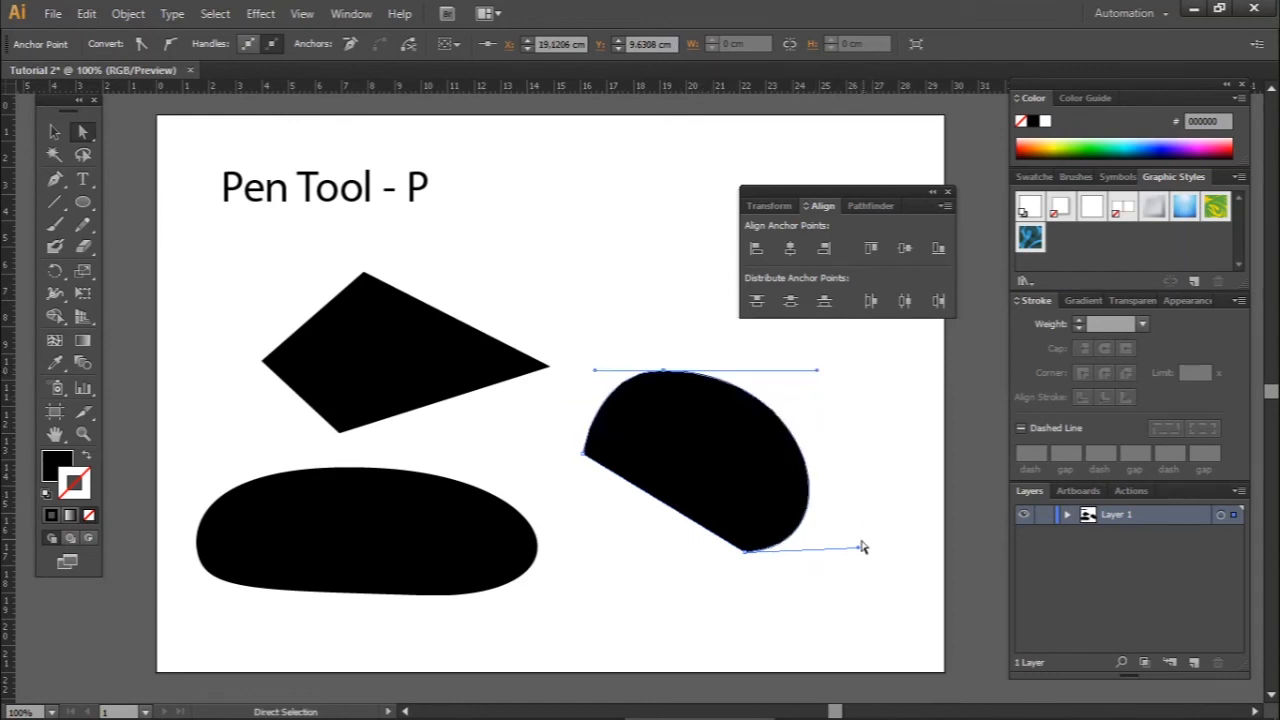
left_click_drag(858, 547, 818, 499)
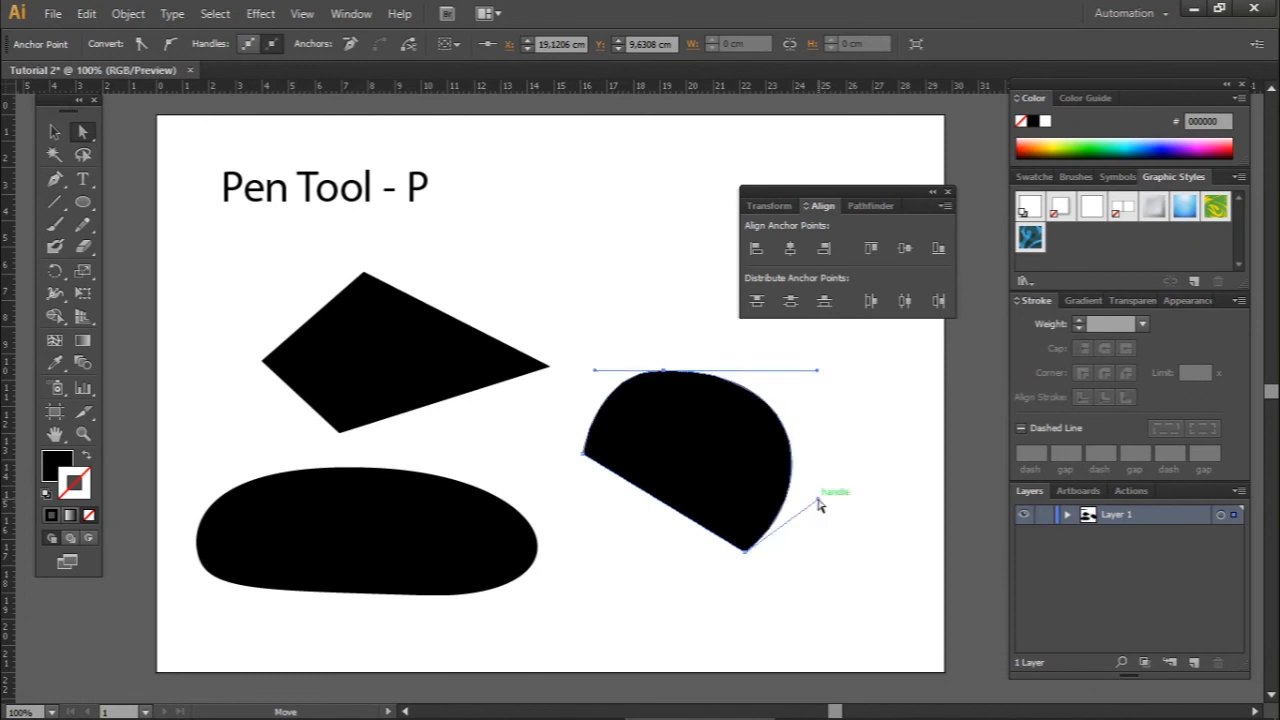
Step: Move the right-hand shape's top anchor point back to the right, angle its handles to round the curve, and deselect
left_click_drag(595, 374, 714, 370)
left_click_drag(863, 364, 820, 392)
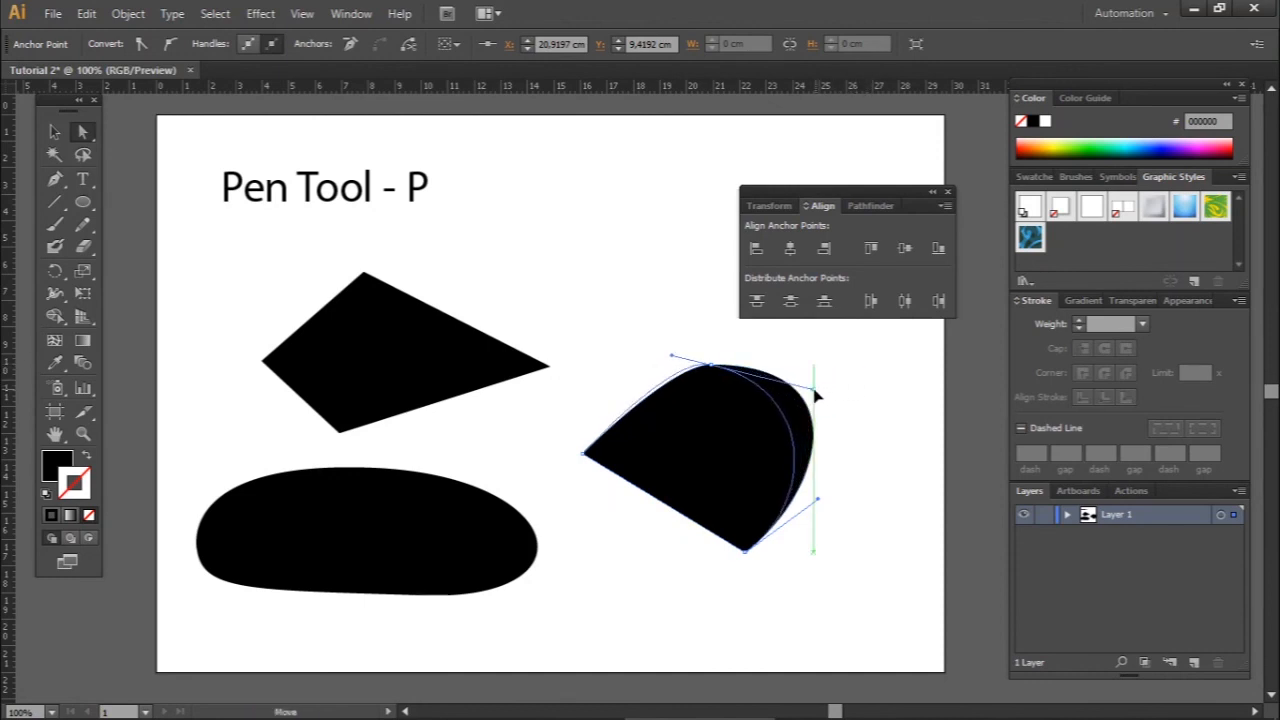
left_click_drag(672, 359, 614, 329)
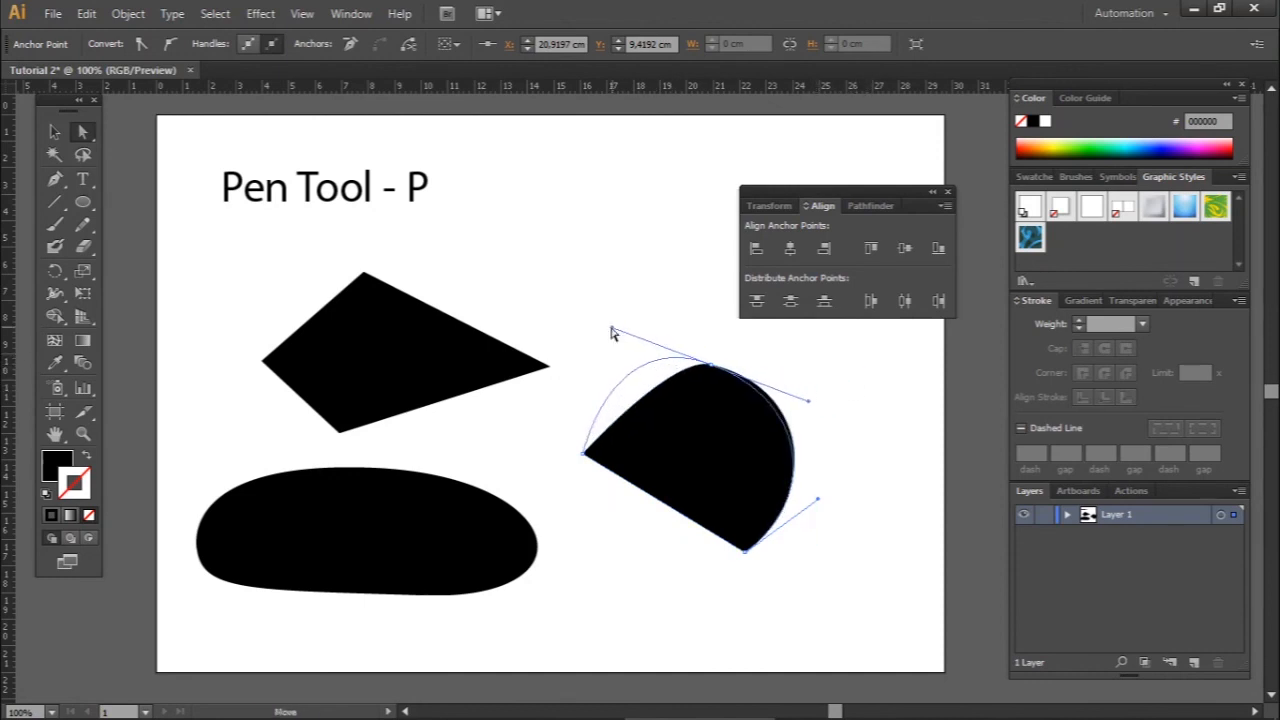
left_click(848, 378)
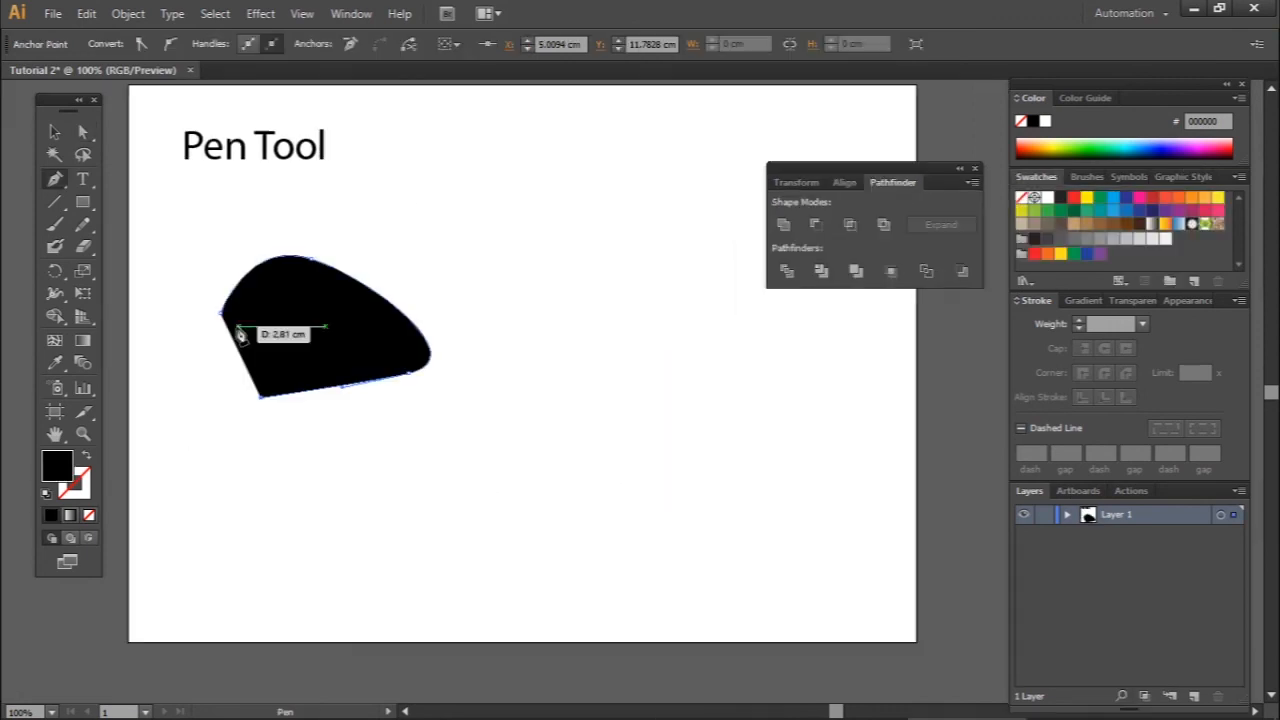
Step: Close the black path under the "Pen Tool" heading at its left starting anchor and fill it with yellow FFF200
left_click_drag(240, 331, 222, 314)
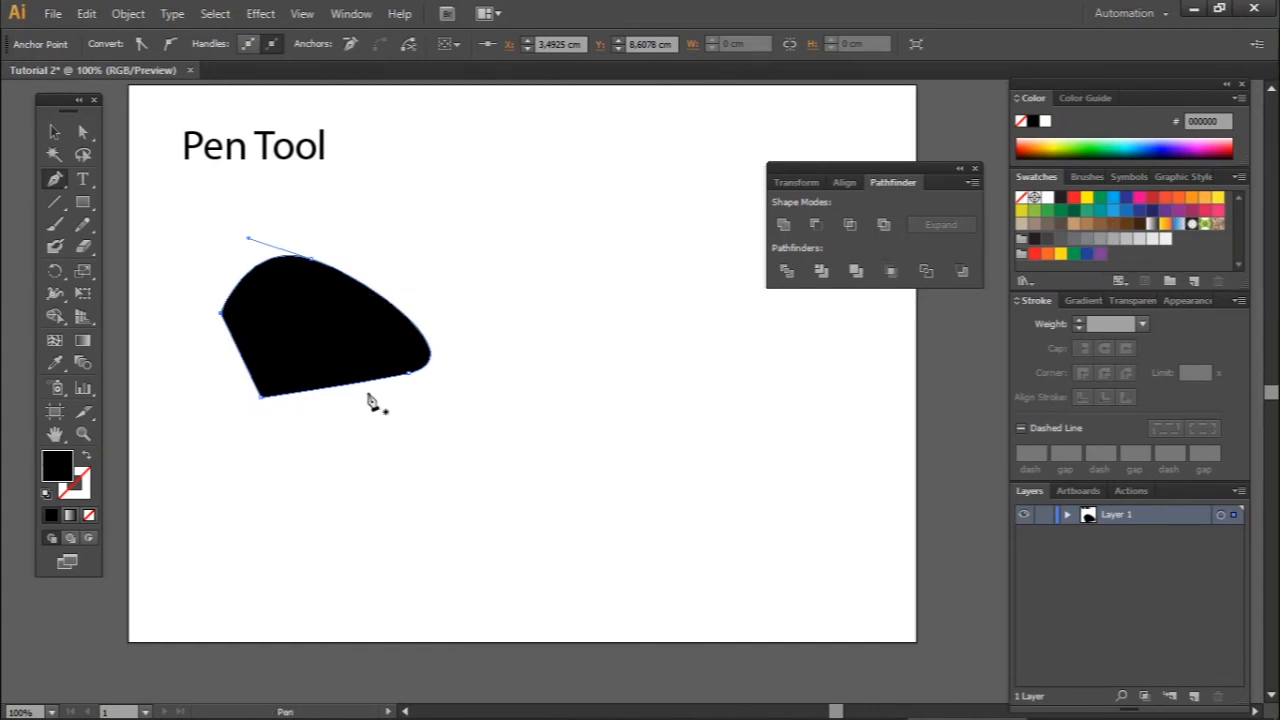
left_click(1087, 200)
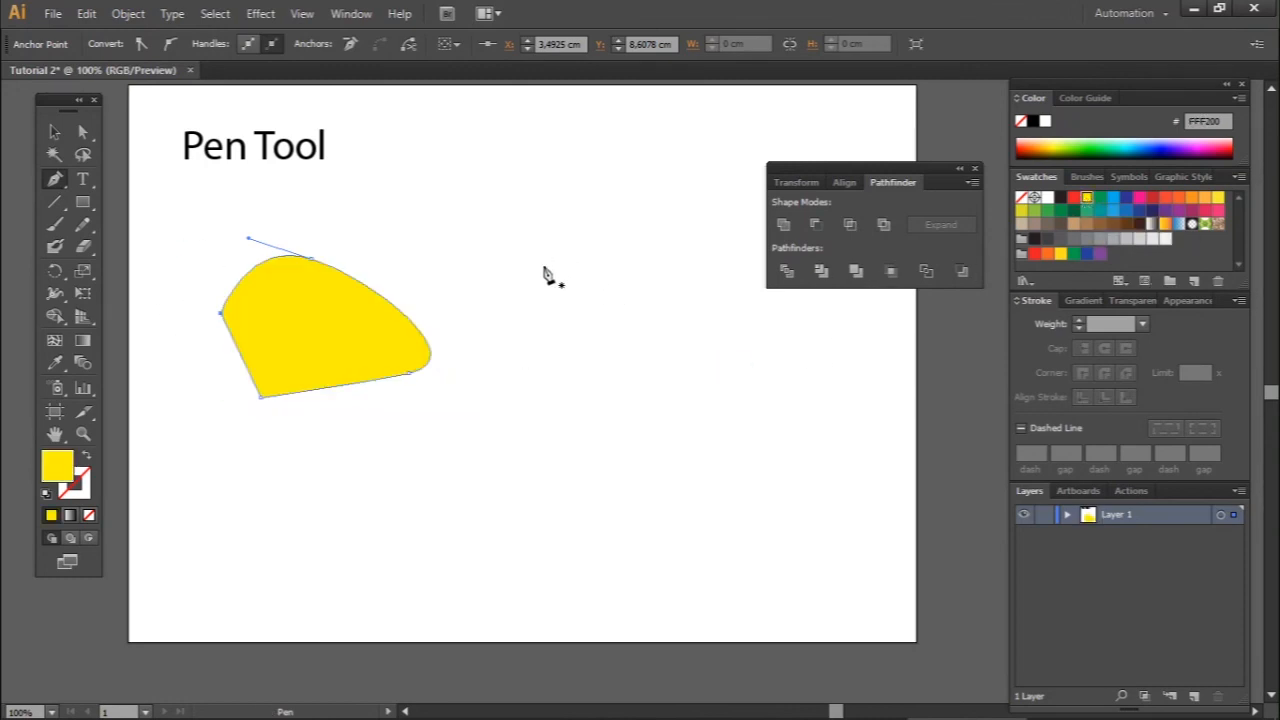
Step: Add an anchor point on the yellow shape's upper-right curve and reposition it along with the top and left anchor points
left_click(377, 297)
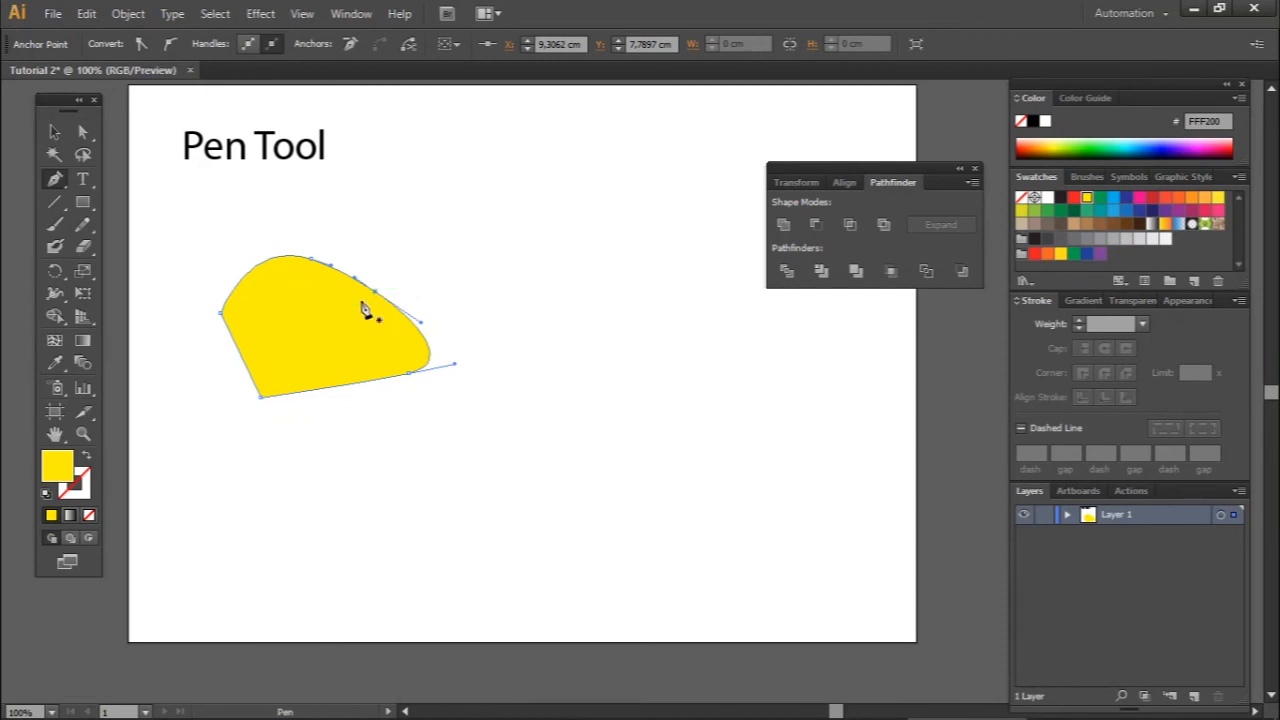
left_click(83, 131)
left_click_drag(383, 305, 436, 268)
left_click_drag(313, 262, 256, 227)
left_click_drag(437, 267, 387, 288)
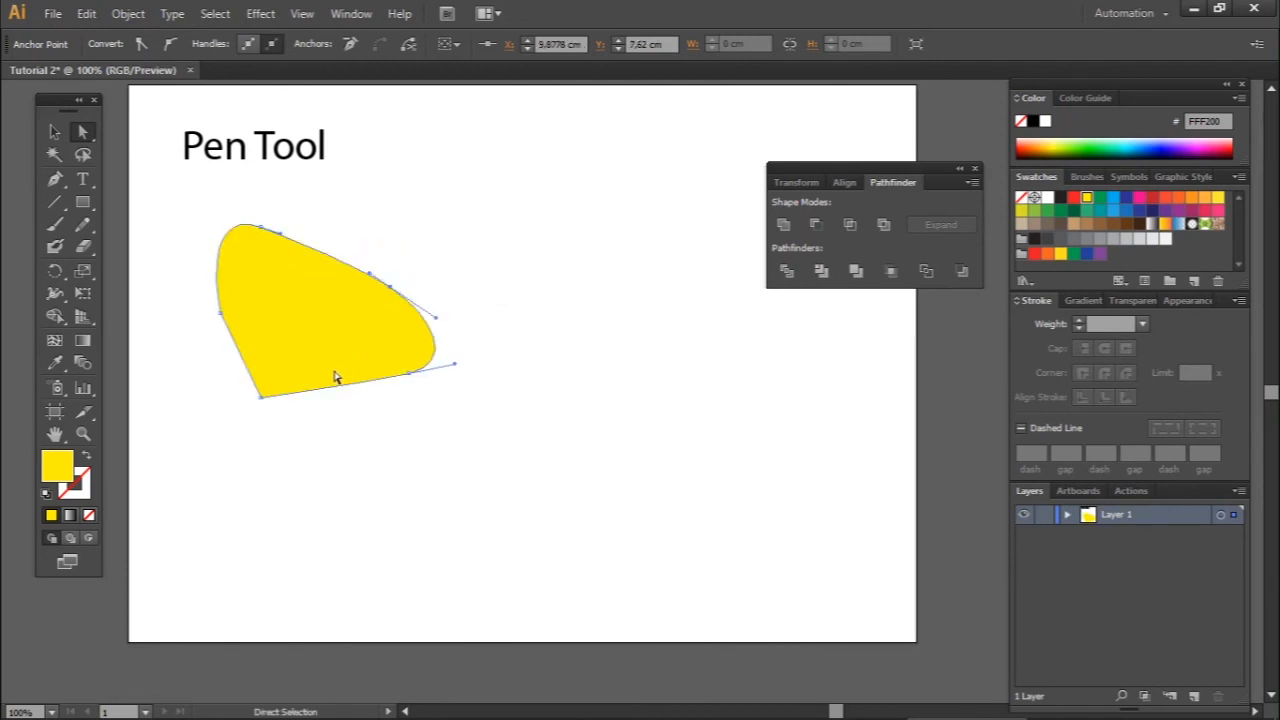
mouse_move(222, 318)
left_mouse_down()
mouse_move(249, 323)
mouse_move(226, 330)
left_mouse_up()
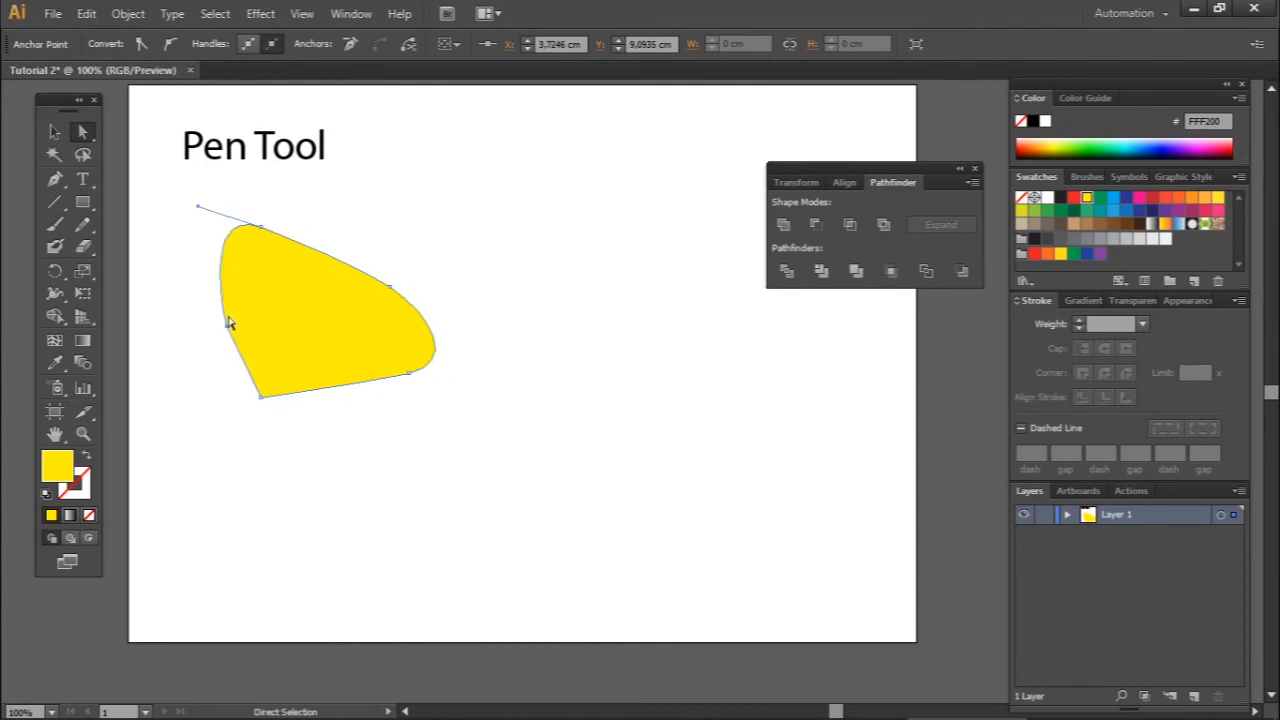
Step: Remove the yellow shape's left anchor point with the Pen tool and switch to Direct Selection
left_click(62, 179)
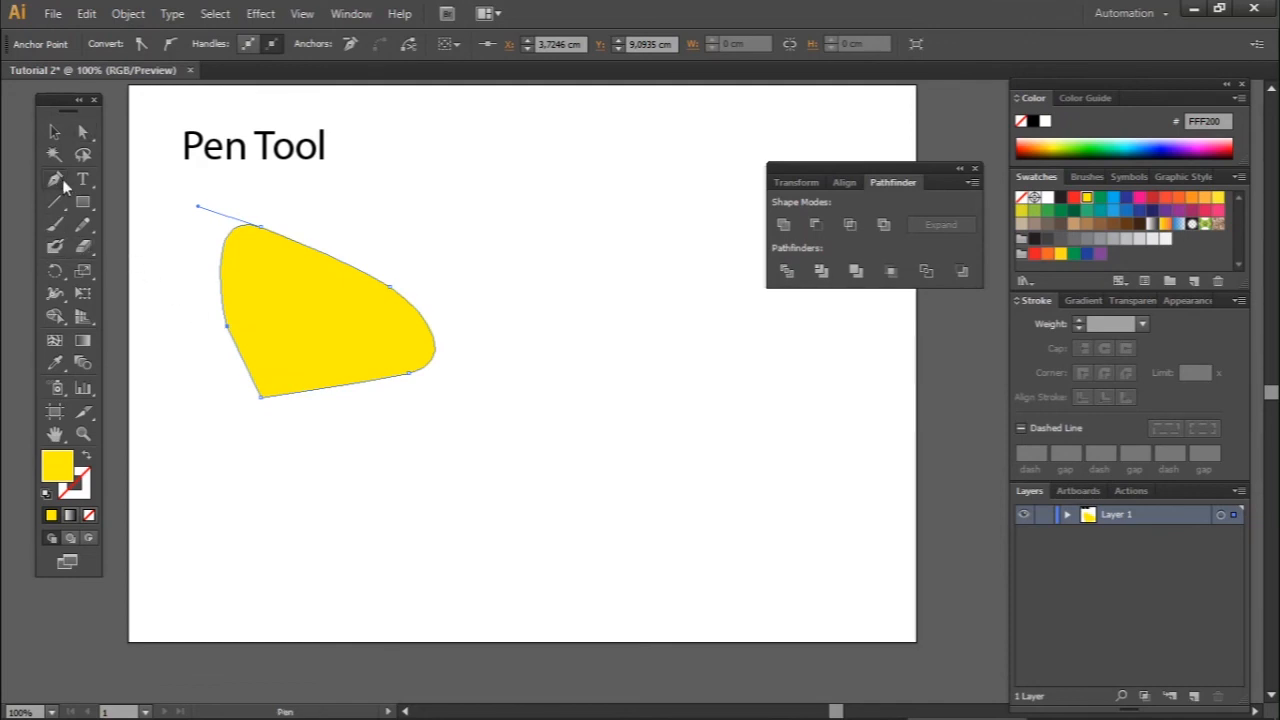
left_click(229, 334)
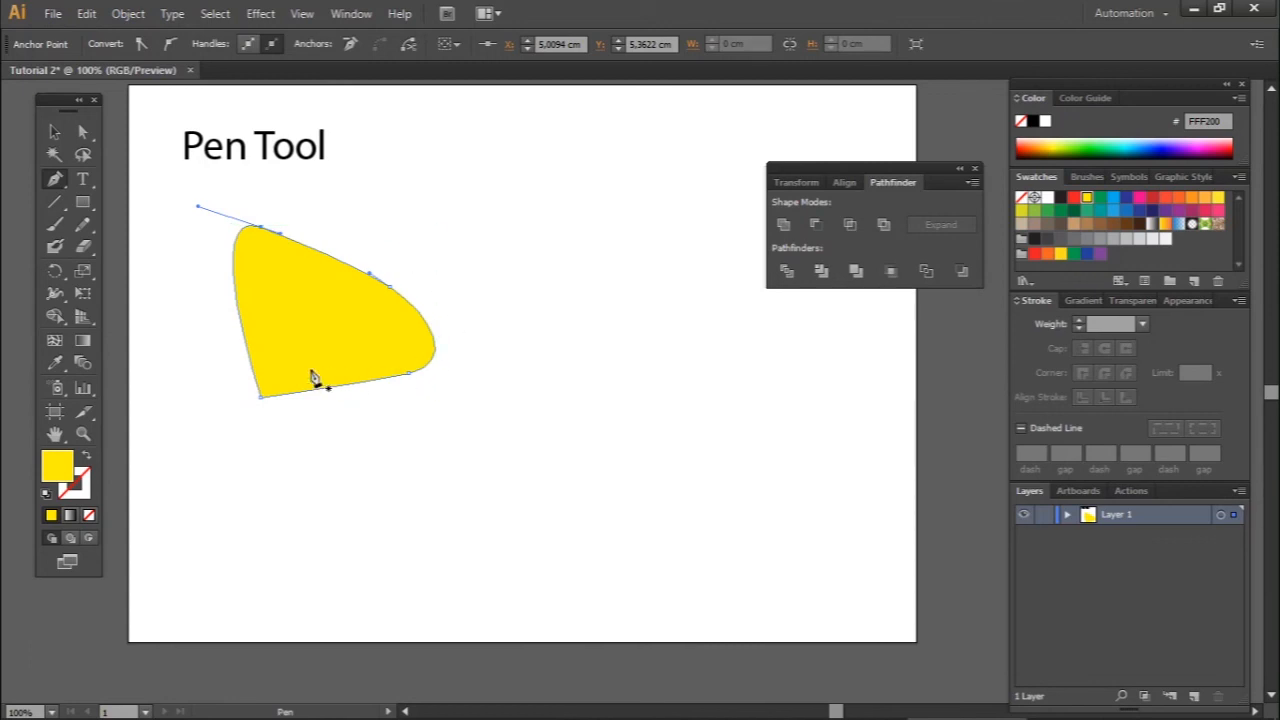
left_click(53, 129)
left_click(84, 136)
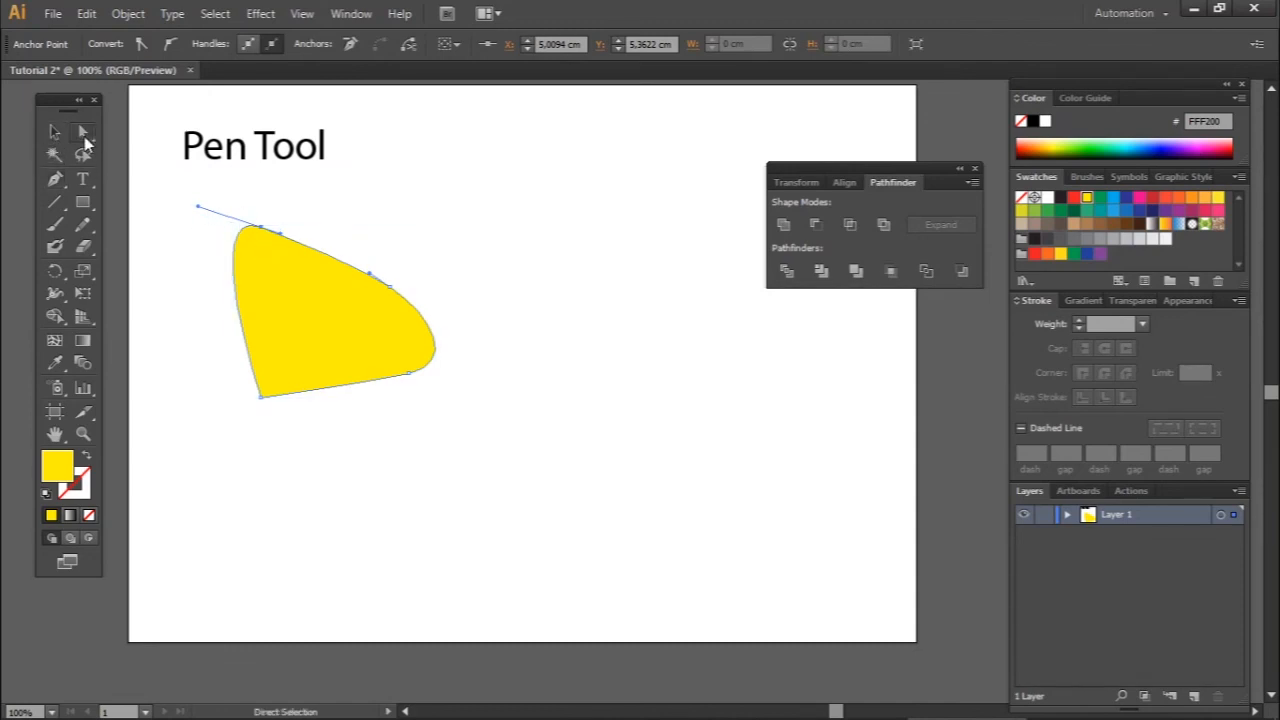